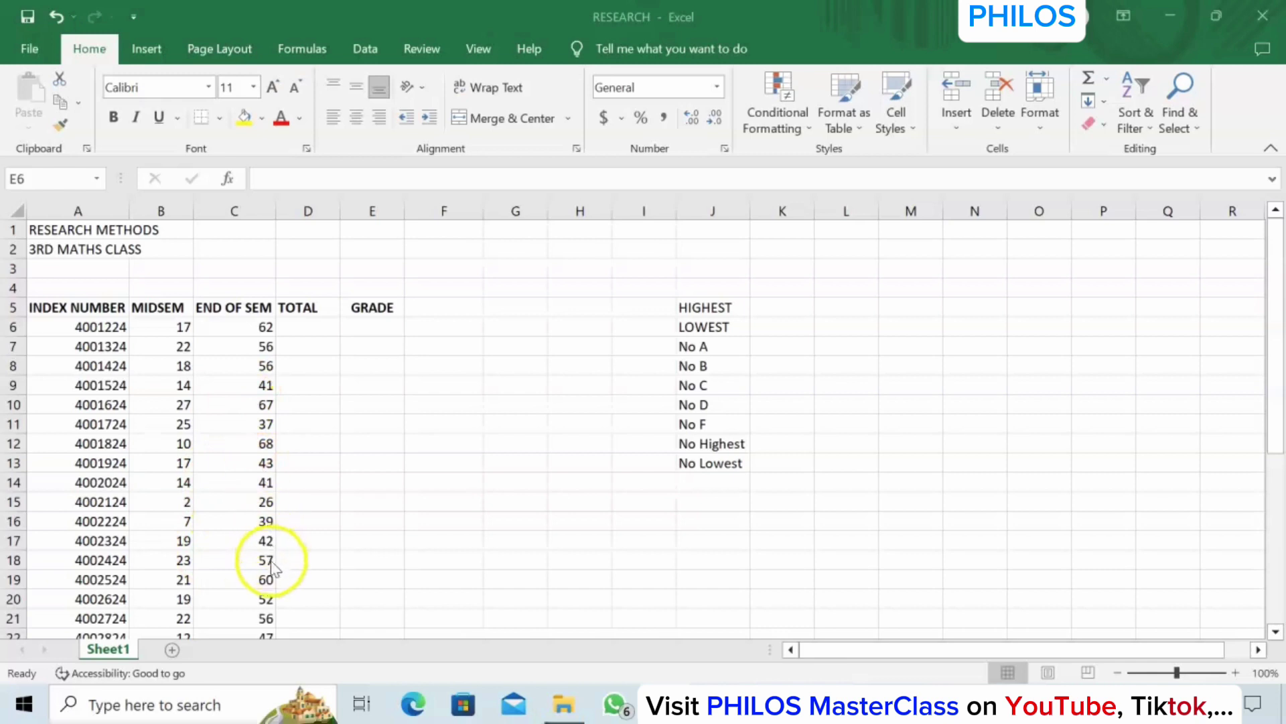
Enter the formula =17+62 in cell D6 to total the first student's two scores
click(311, 326)
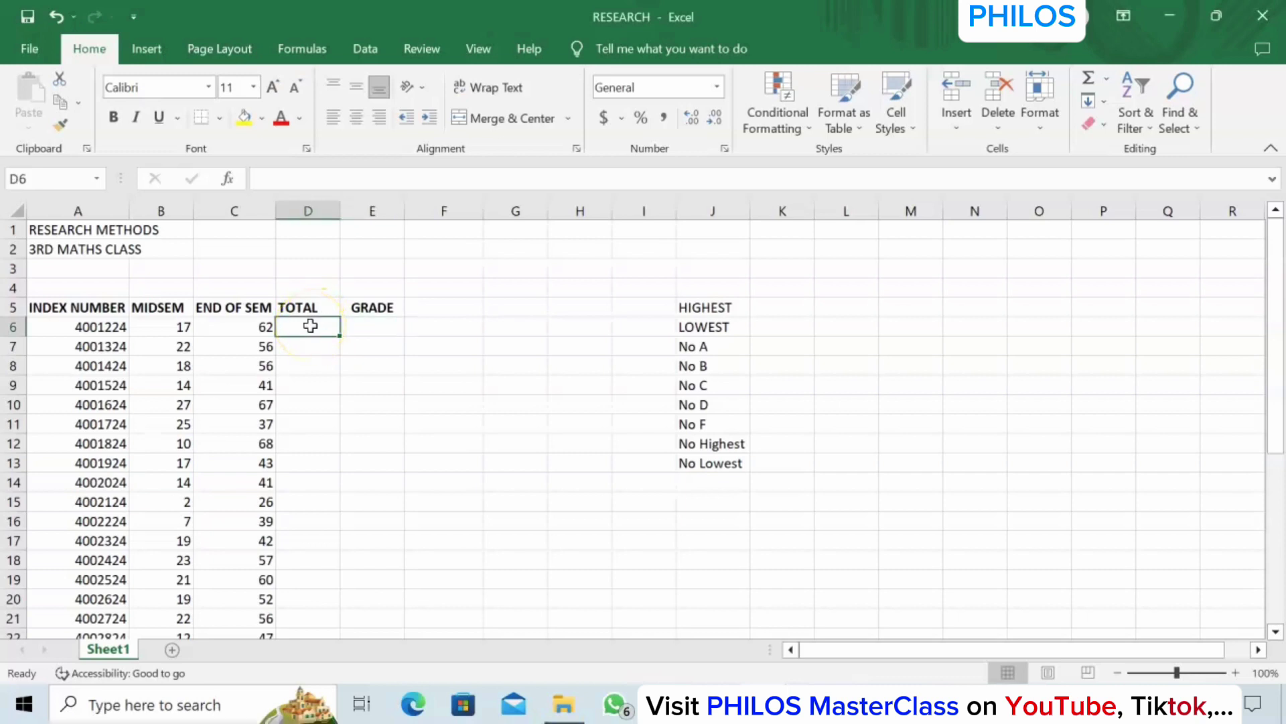
text(=)
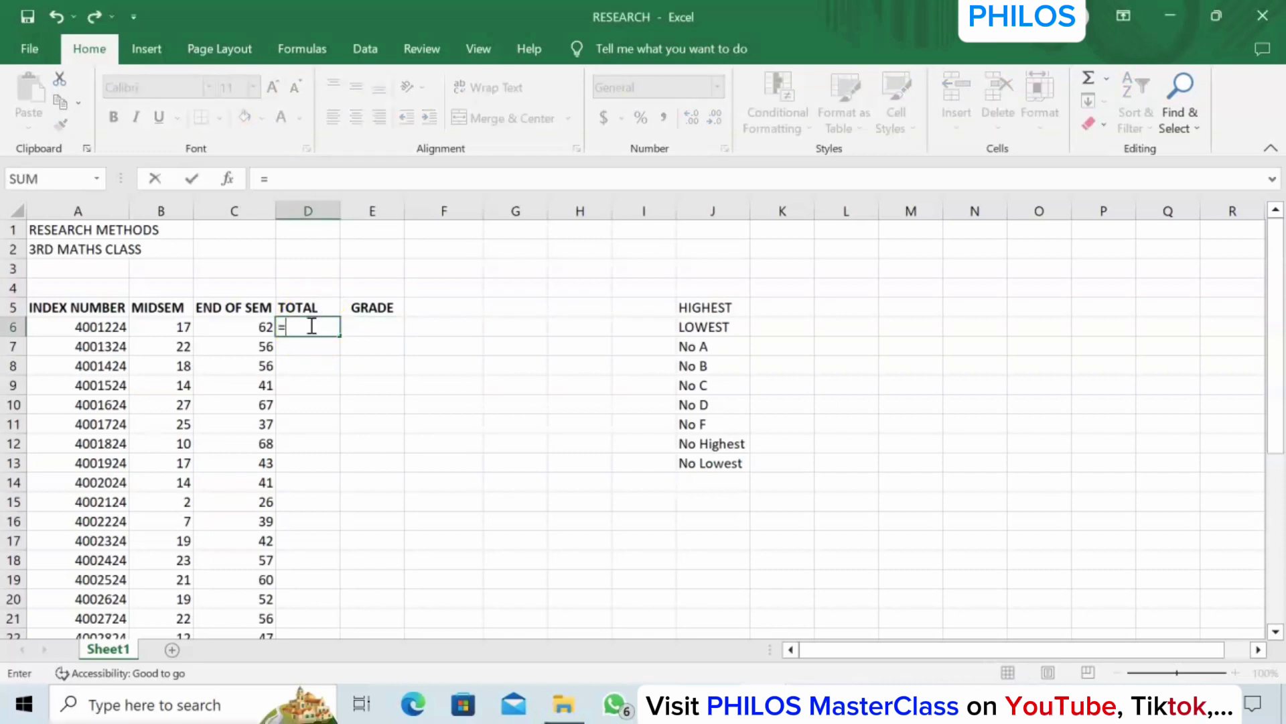
text(17+62)
key(Return)
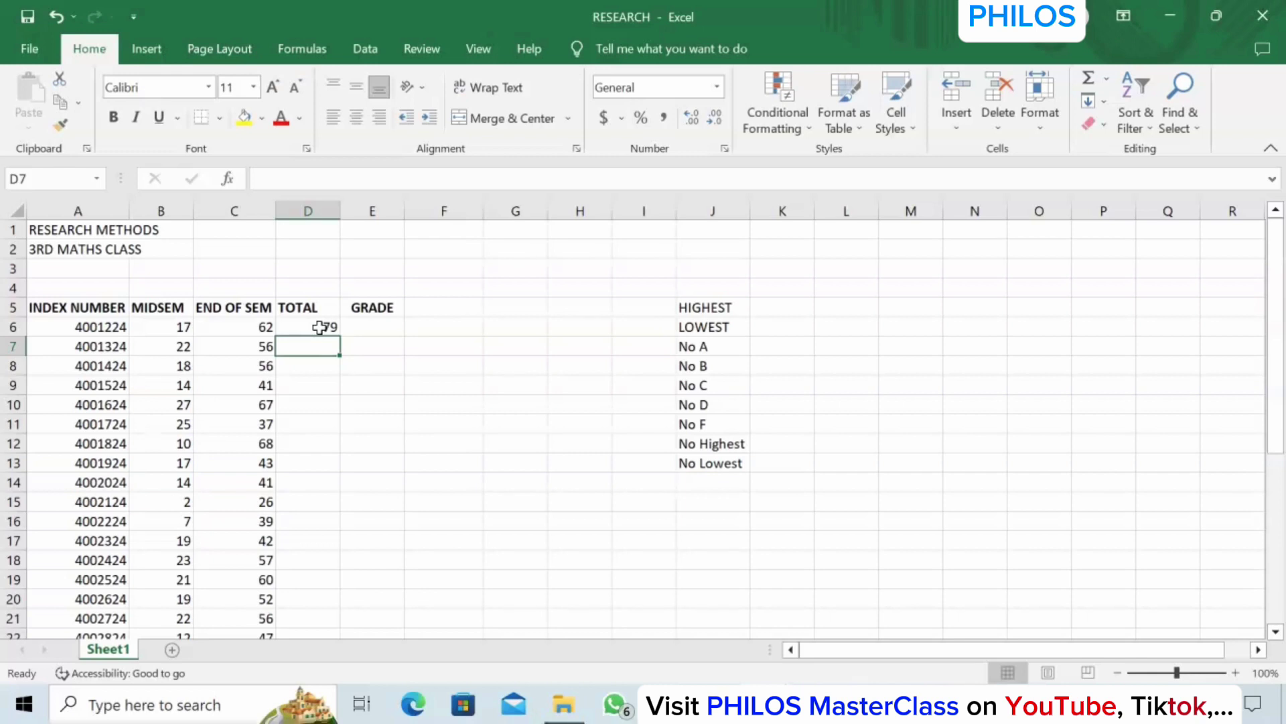
Replace the formula in D6 with the cell-reference addition =B6+C6
click(320, 327)
double_click(321, 327)
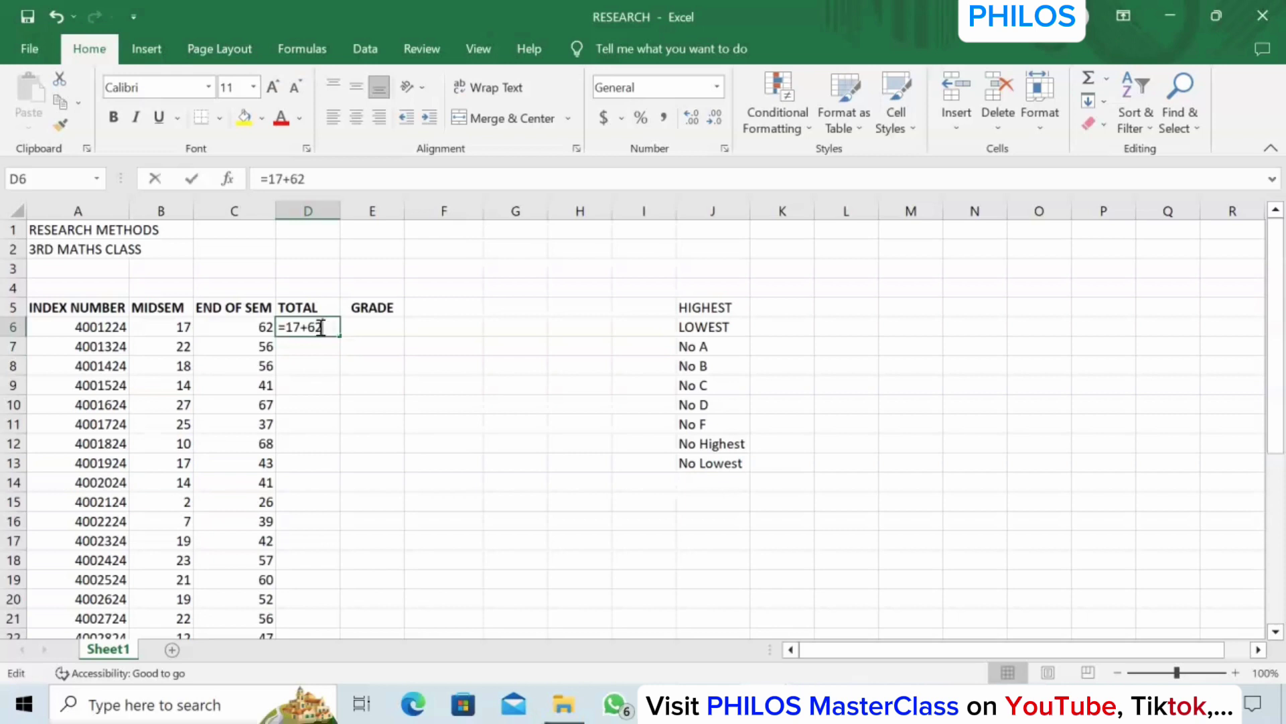
key(BackSpace)
key(BackSpace)
key(BackSpace)
key(BackSpace)
key(BackSpace)
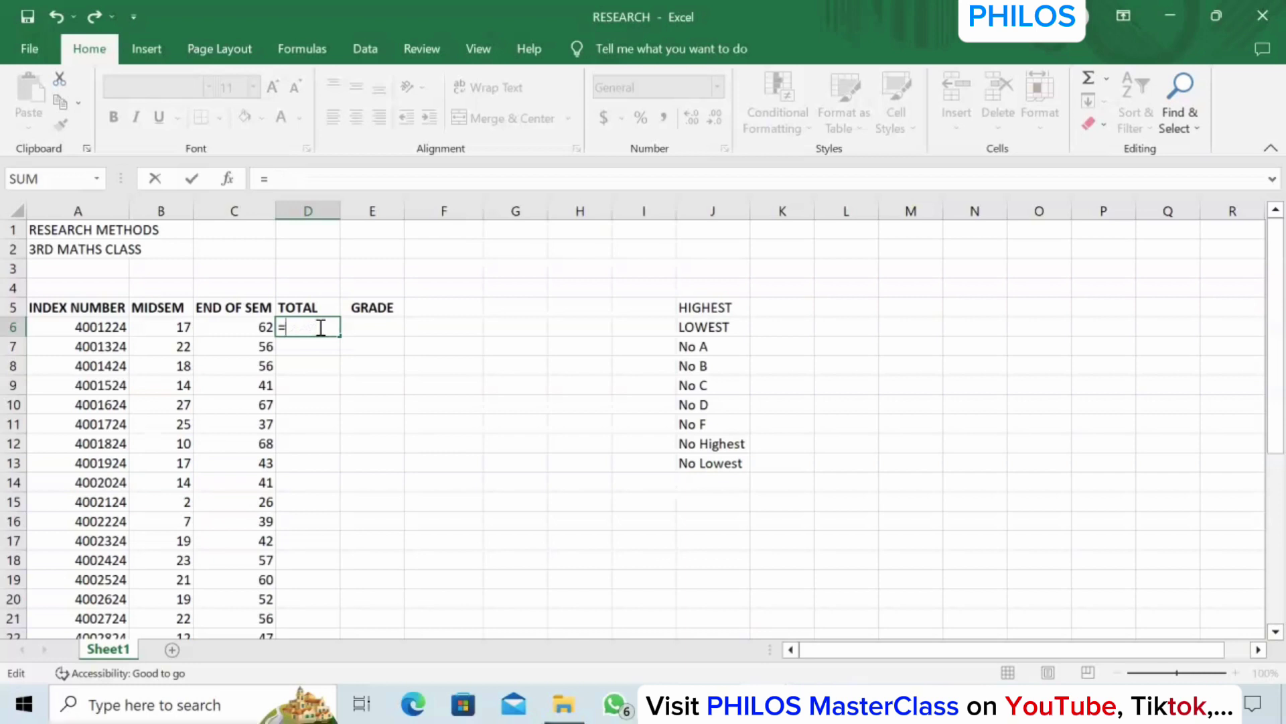
click(168, 326)
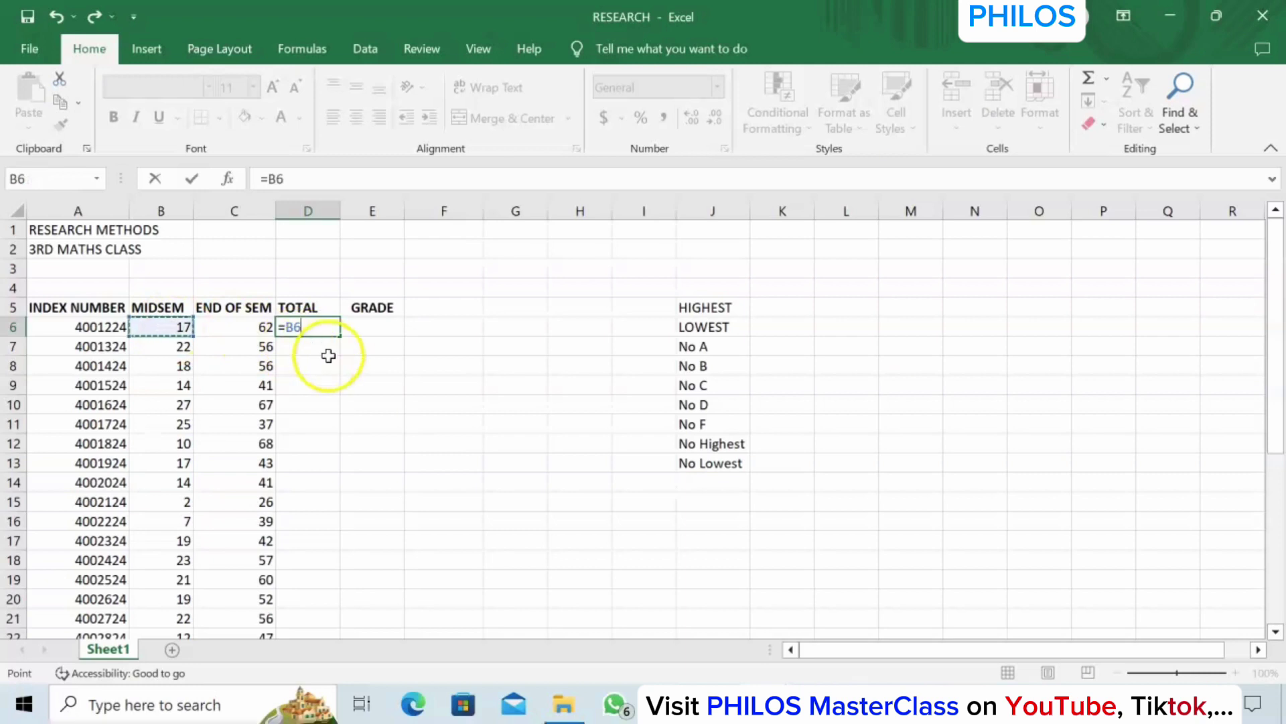
text(+)
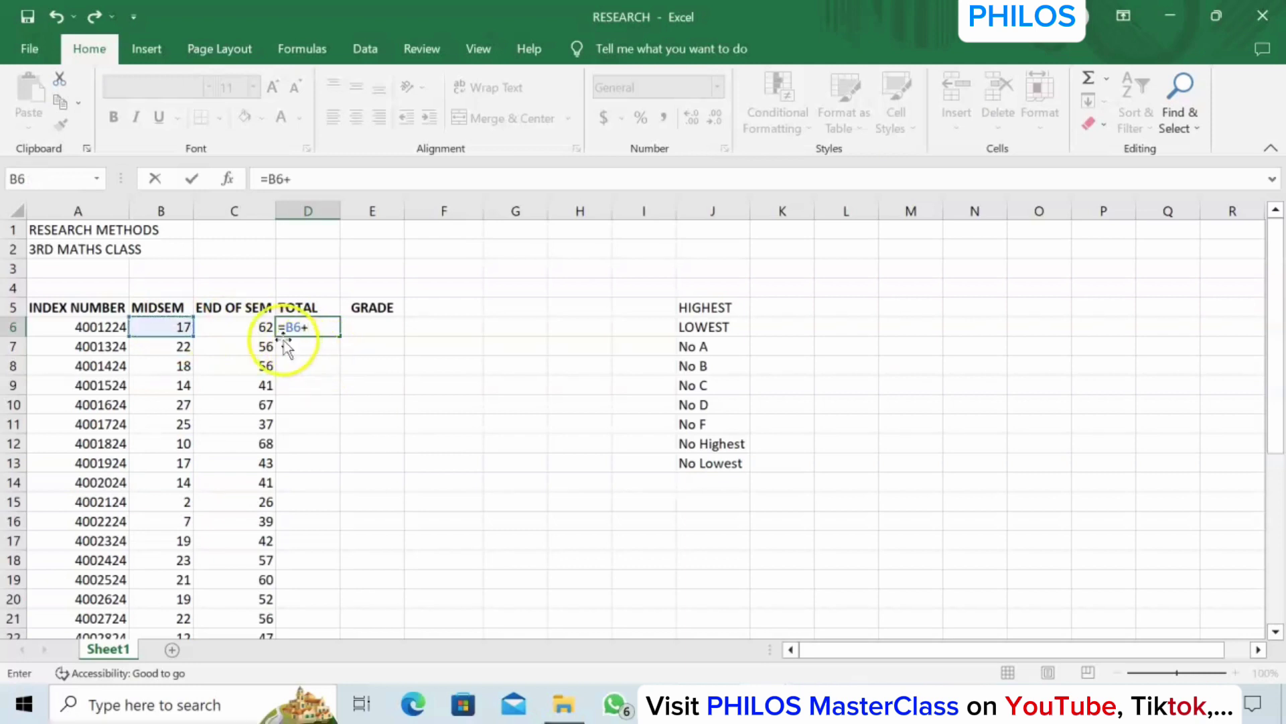
click(253, 329)
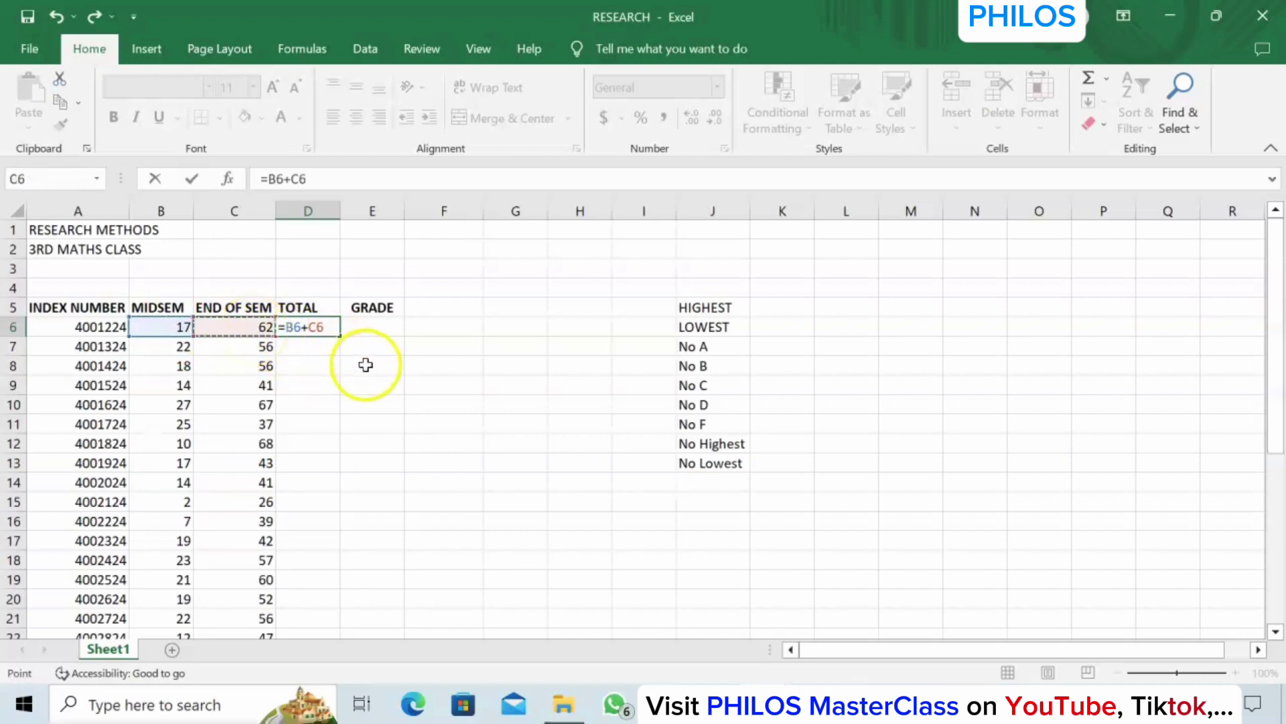
key(Return)
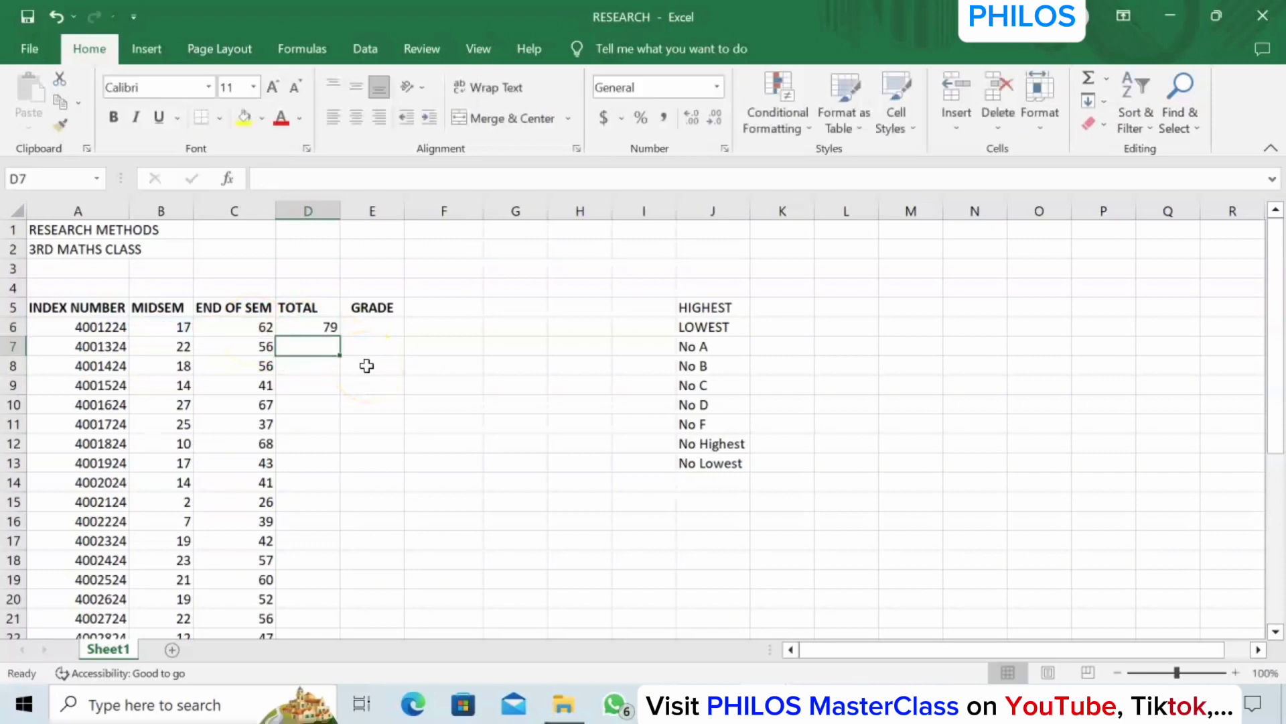
Replace the contents of D6 with the function formula =SUM(B6,C6)
click(329, 328)
double_click(328, 328)
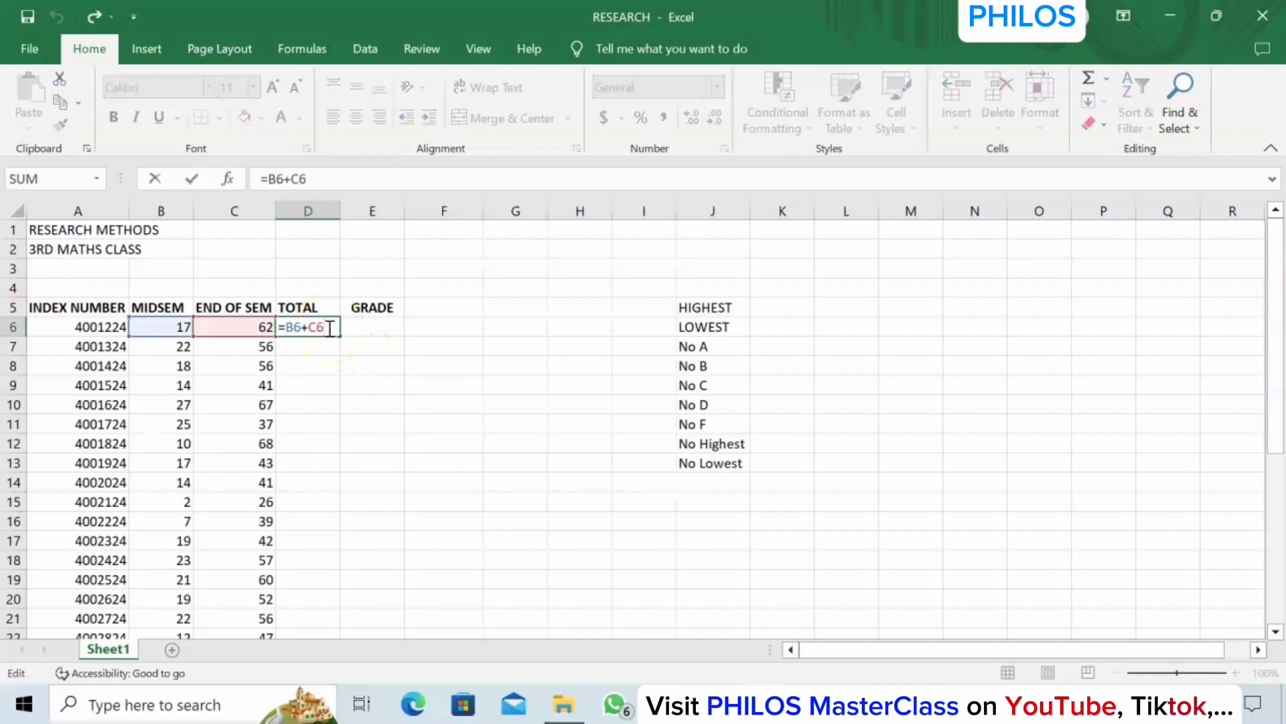
key(BackSpace)
key(BackSpace)
key(BackSpace)
key(BackSpace)
key(BackSpace)
text(SUM)
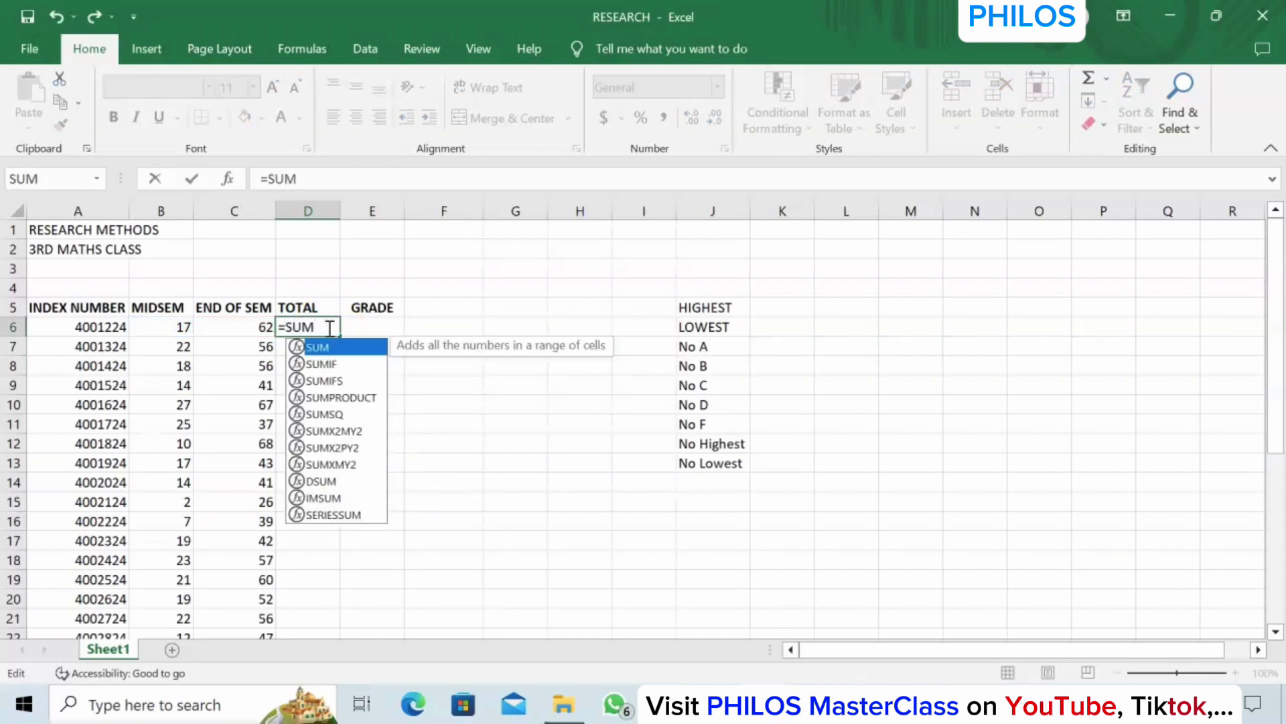
text(()
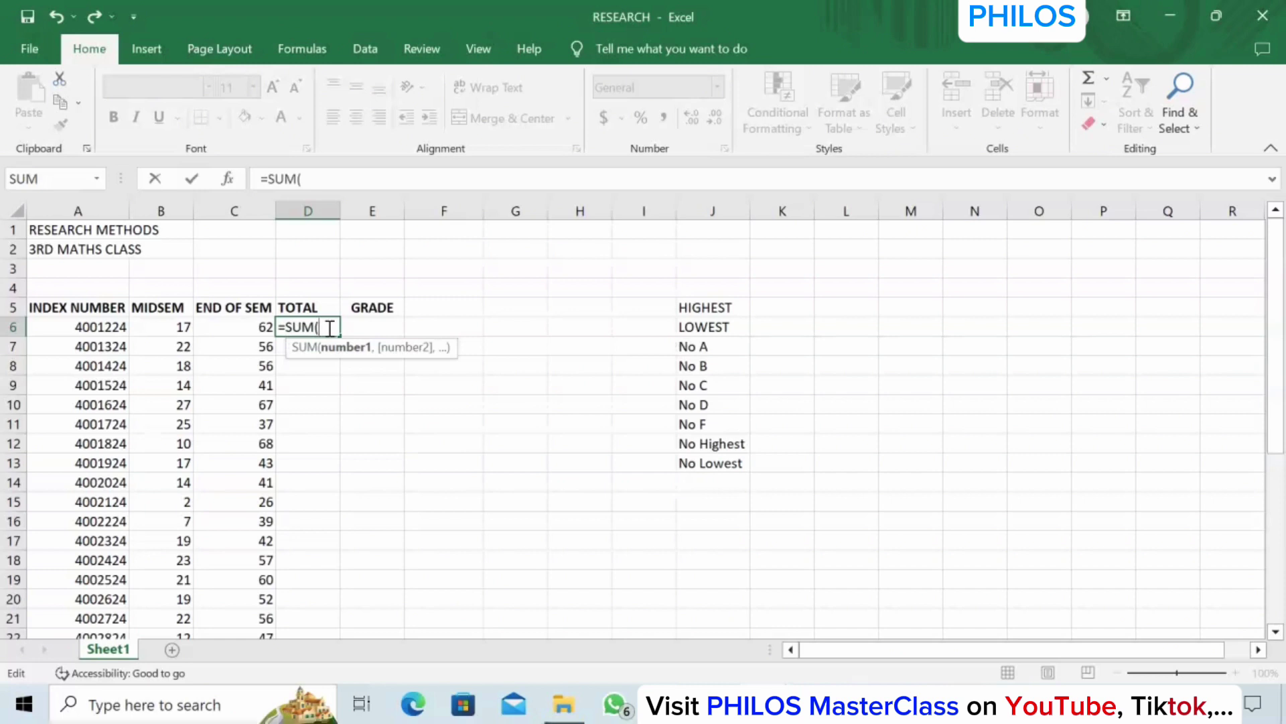
click(180, 327)
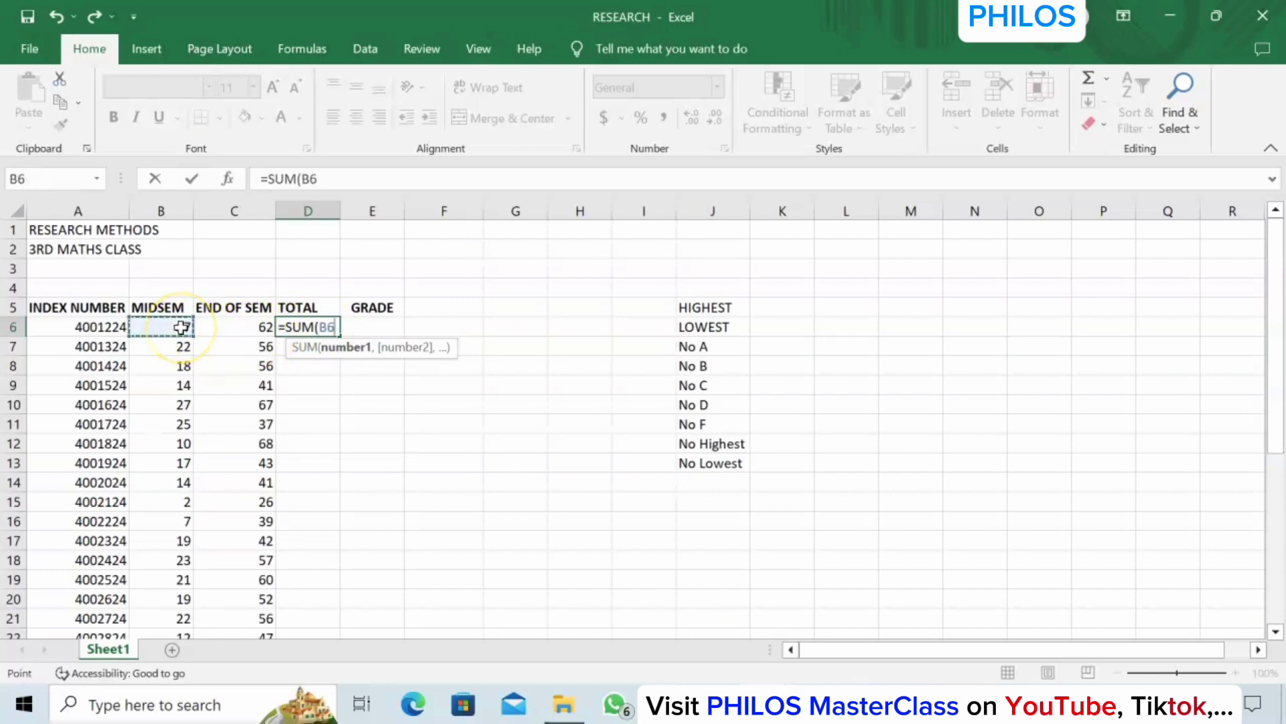
text(,)
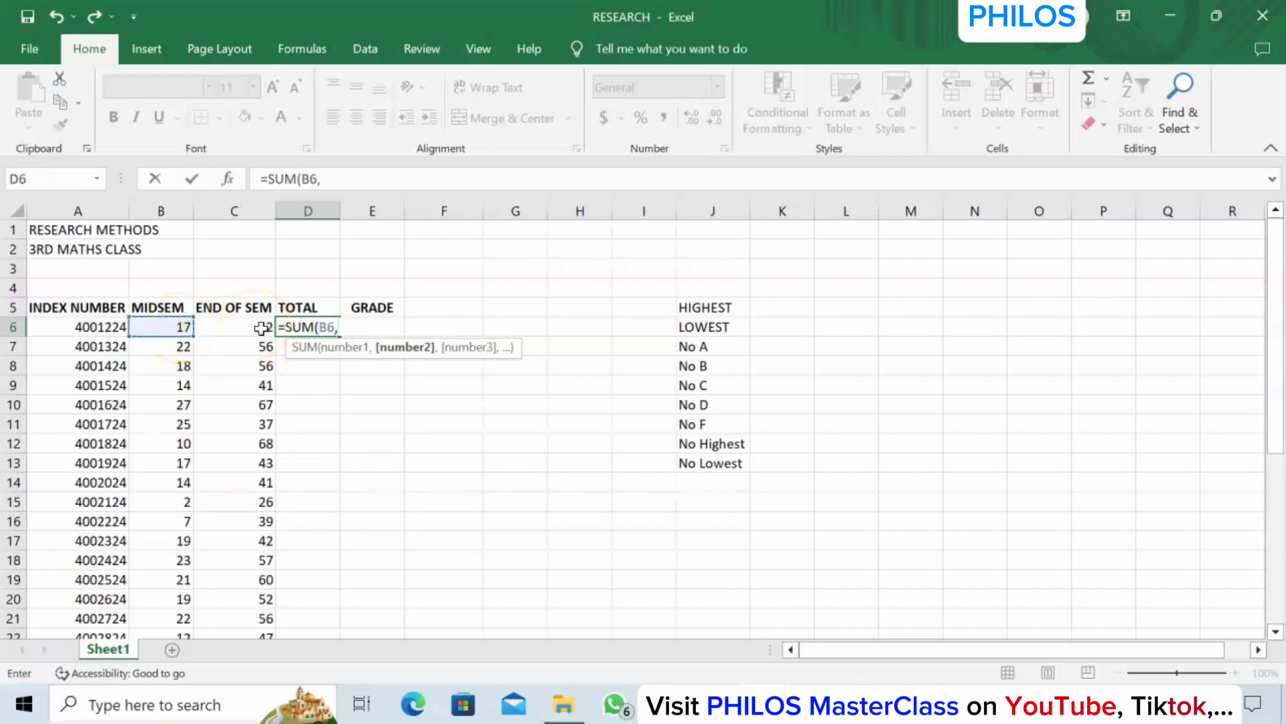
click(261, 329)
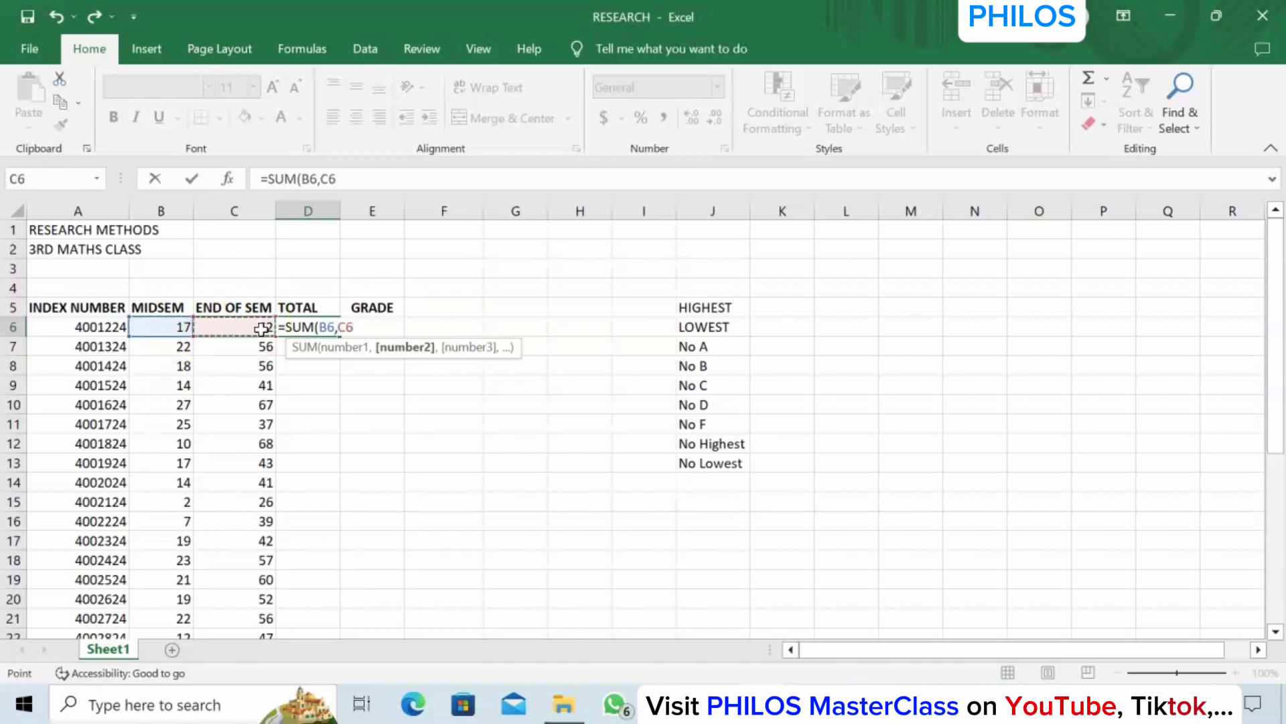
text())
key(Return)
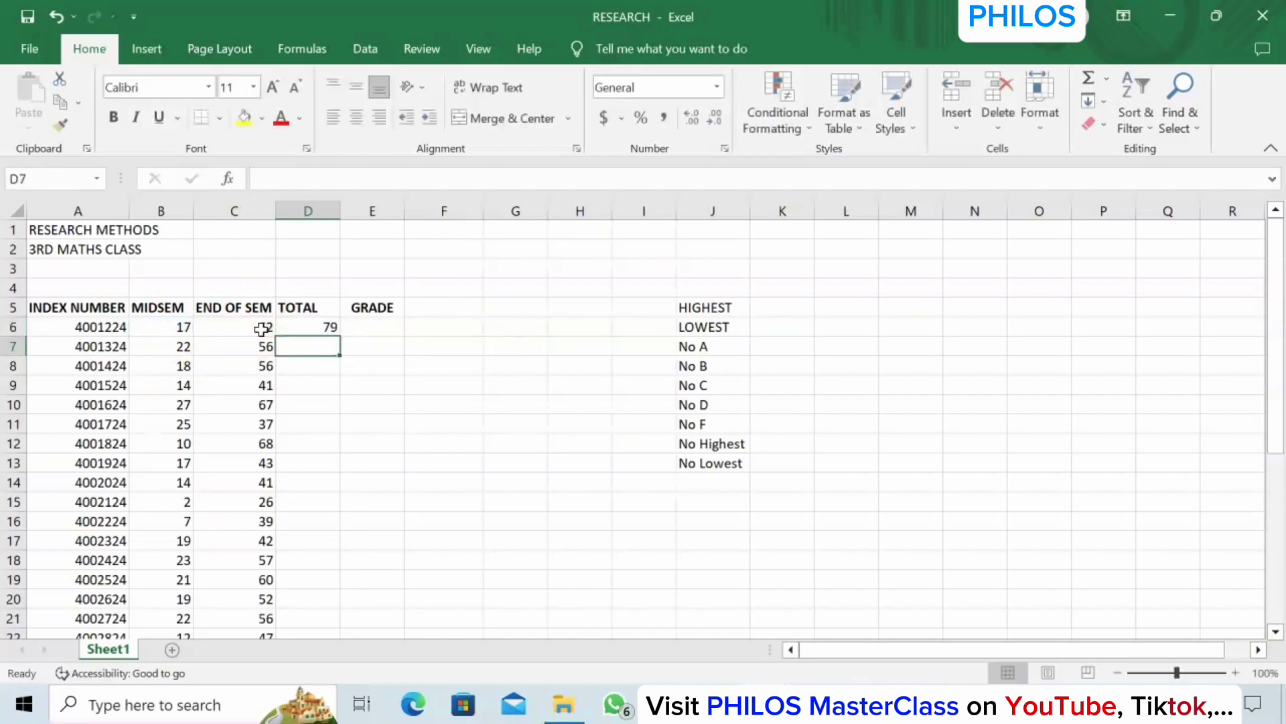
Fill the D6 total formula down the TOTAL column through the last student in row 36
click(311, 325)
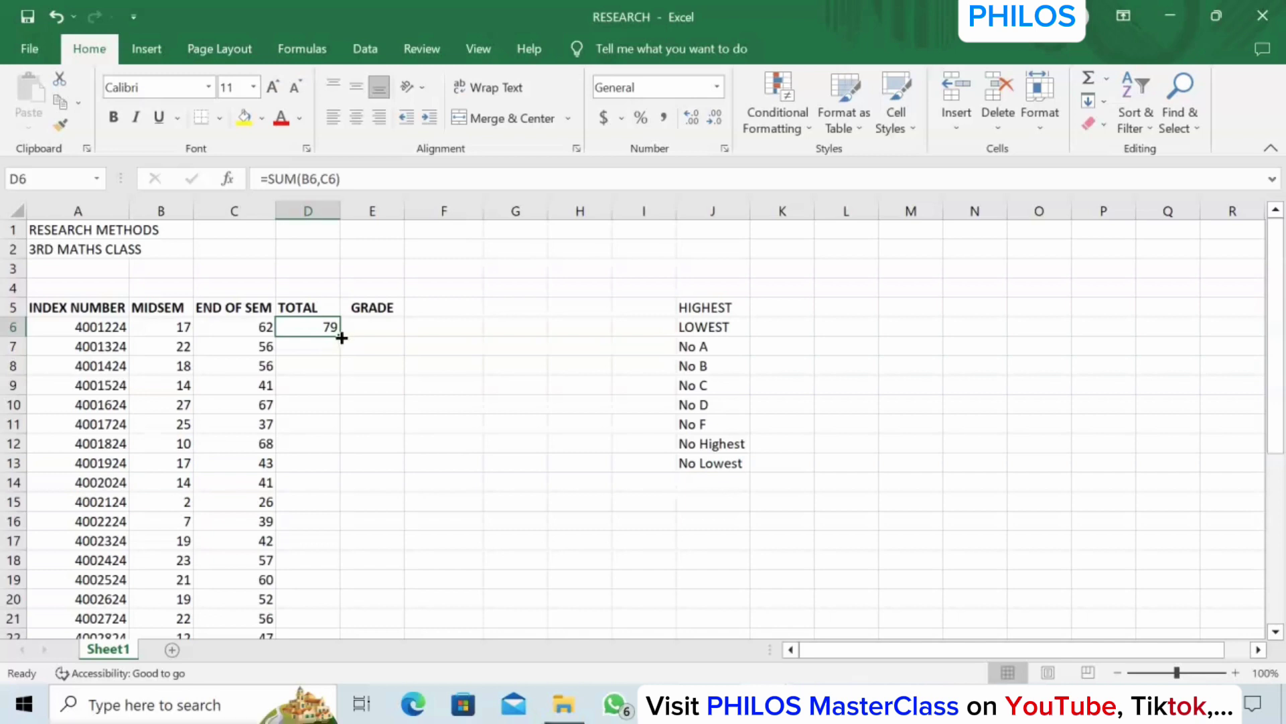
click(316, 327)
mouse_move(341, 337)
mouse_down()
mouse_move(341, 663)
mouse_move(339, 550)
mouse_up()
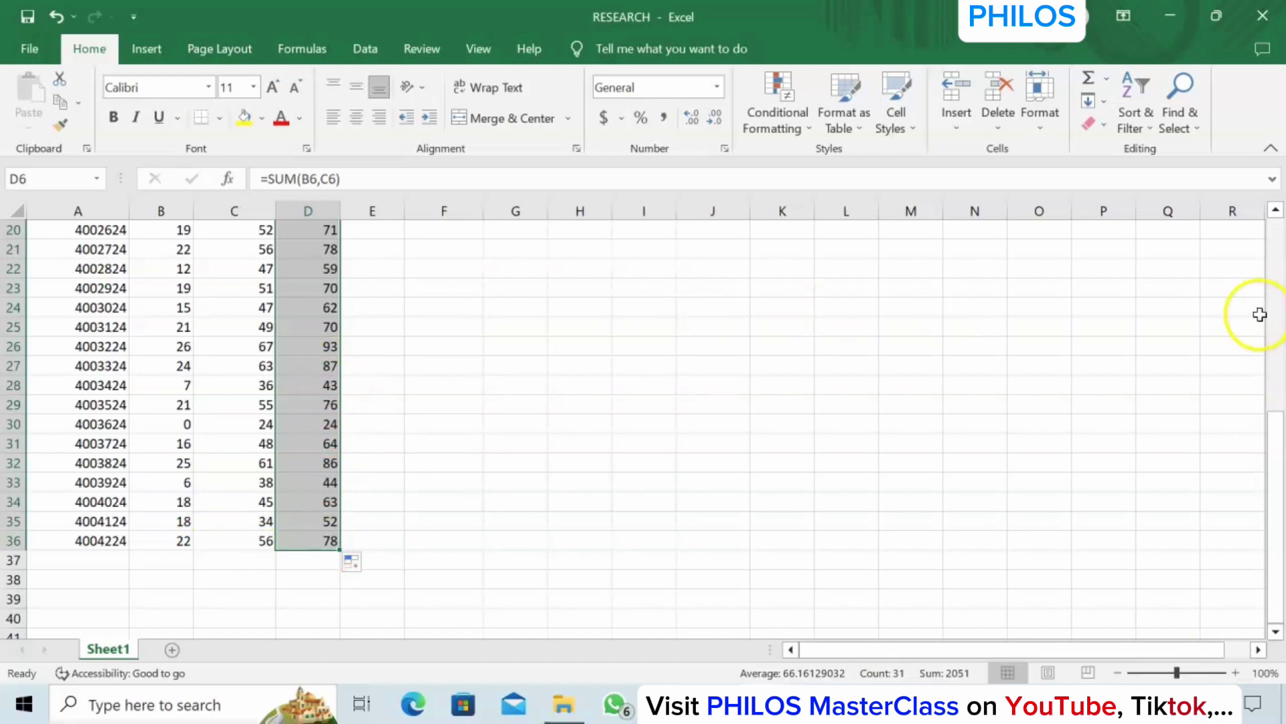
Start a grade formula in E6 that returns "A" for totals of at least 70: =IF(D6>=70,"A",
scroll(1267, 298, up, 6)
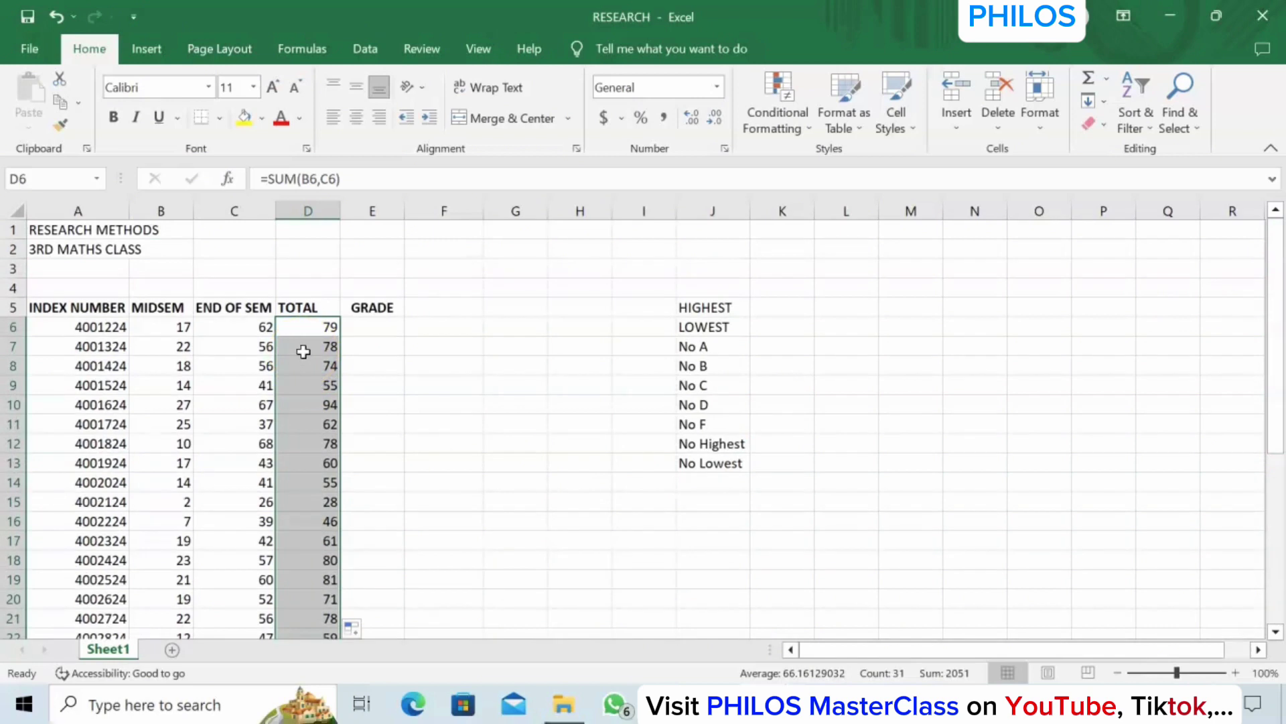
click(362, 343)
click(376, 324)
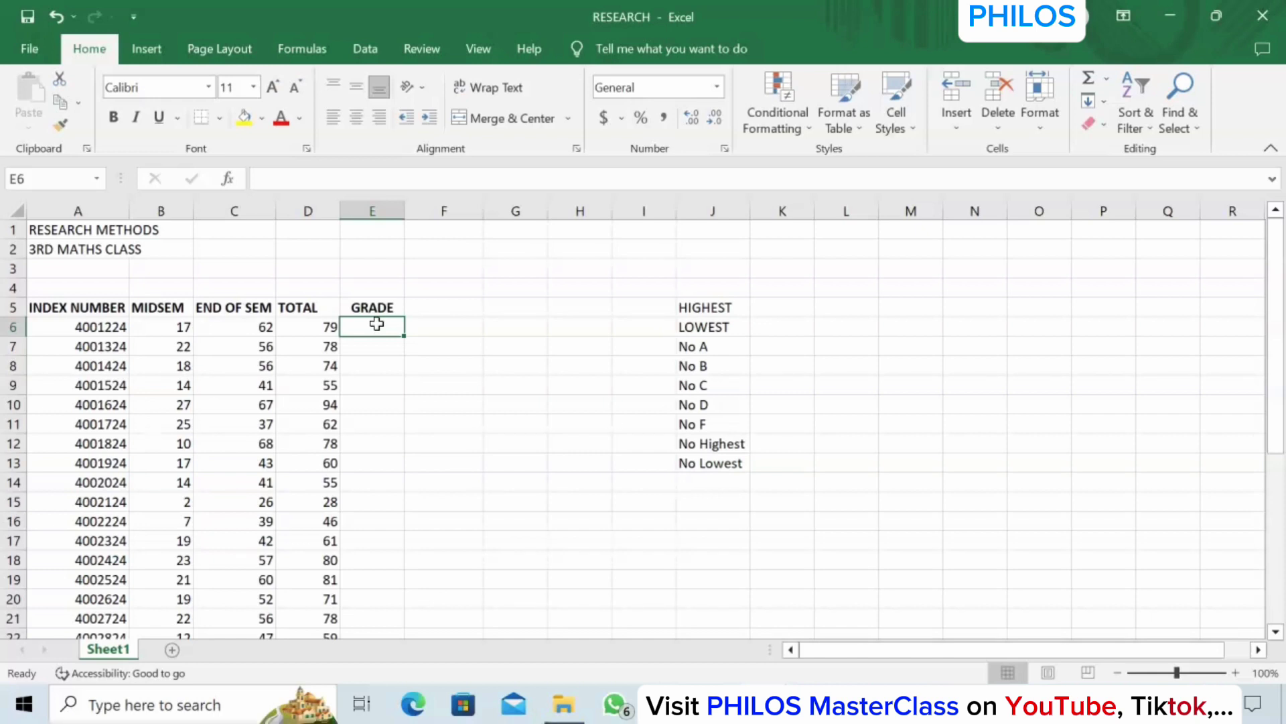
text(=)
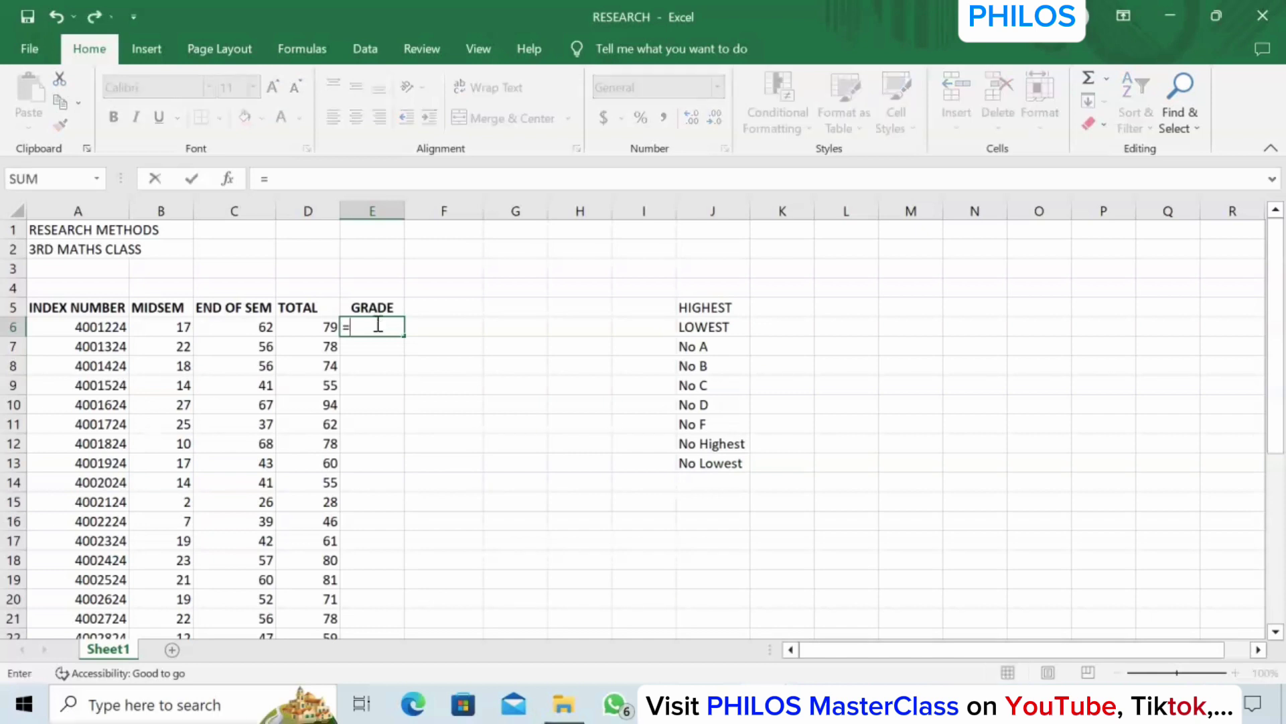
text(IF)
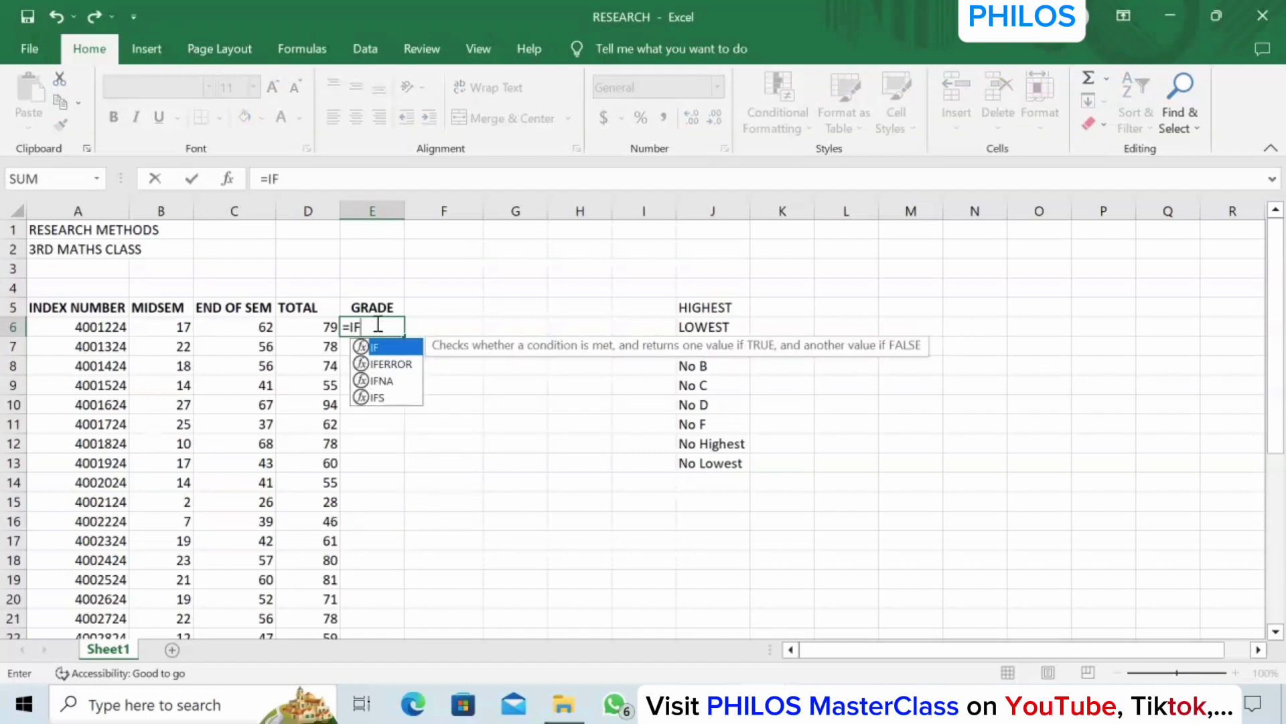
text(()
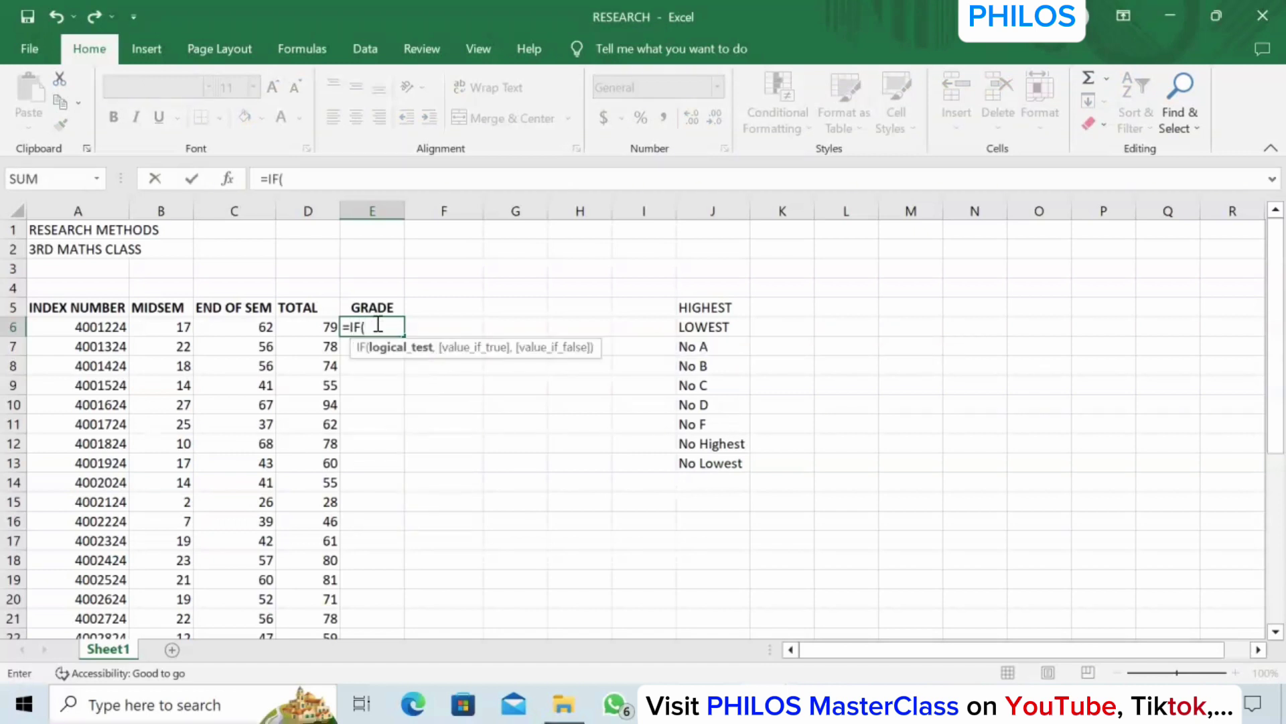
click(328, 330)
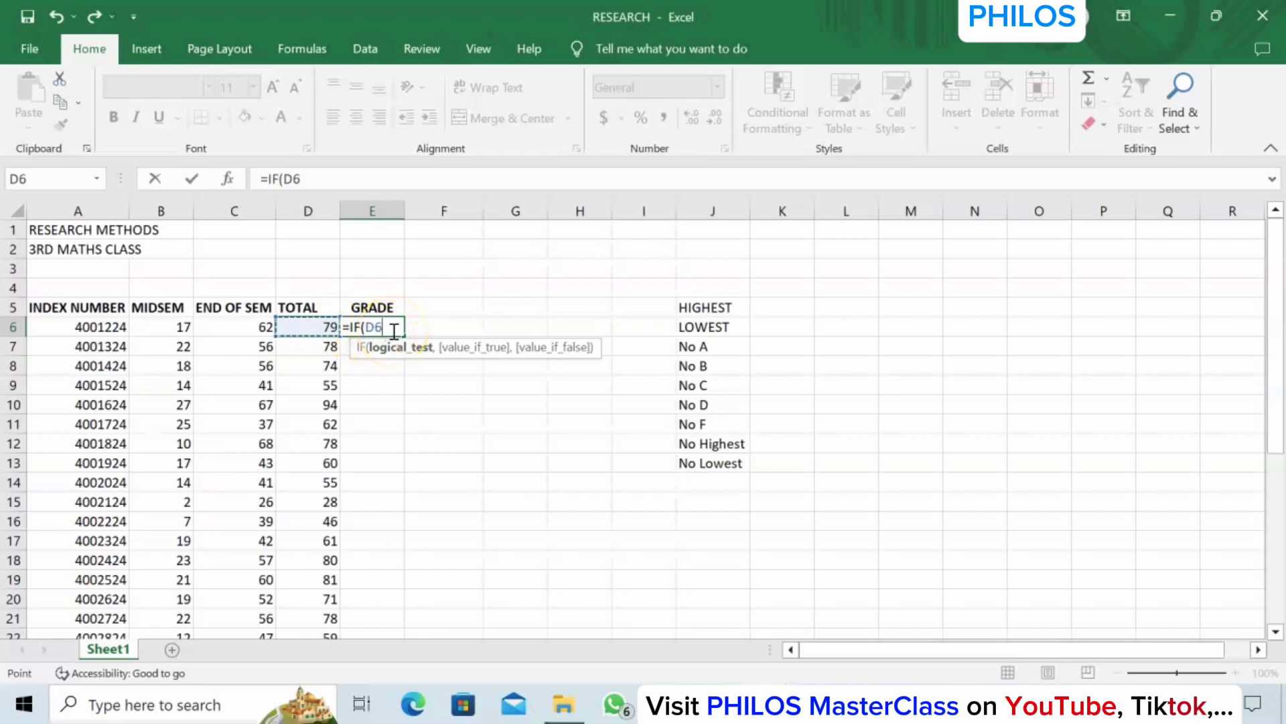
text(>=70)
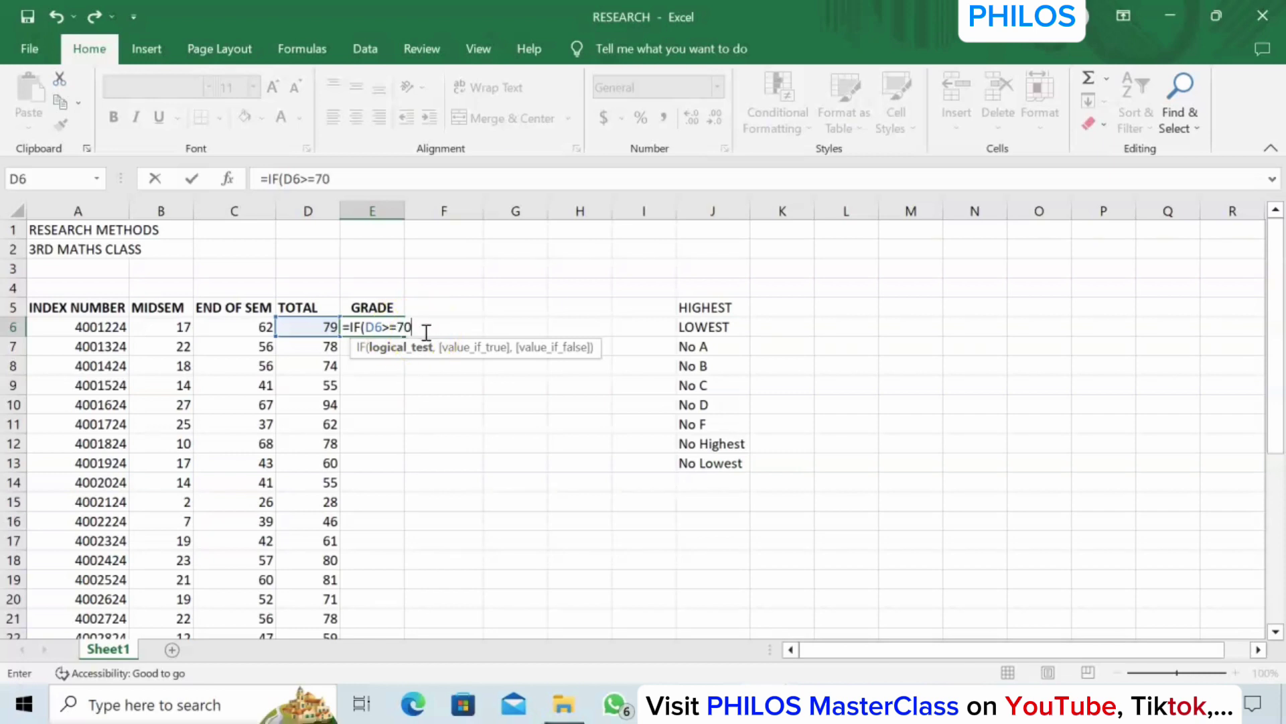
text(,)
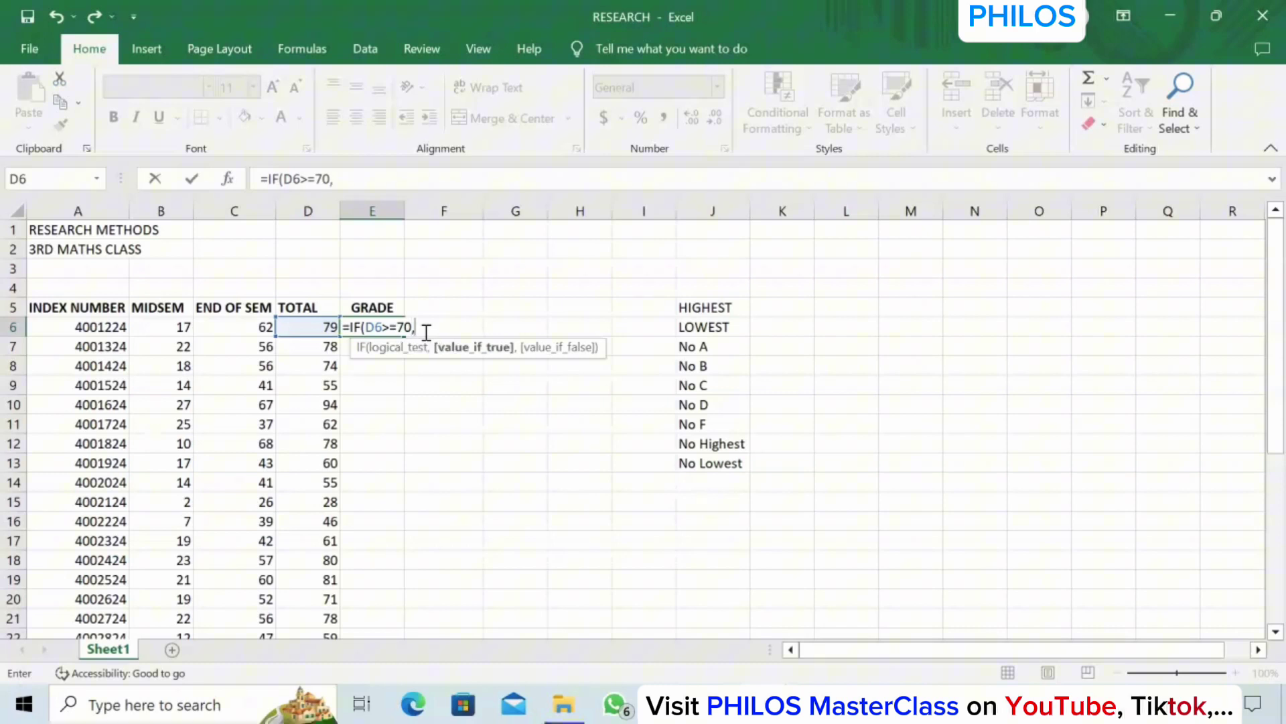
text("A")
click(427, 330)
text(,)
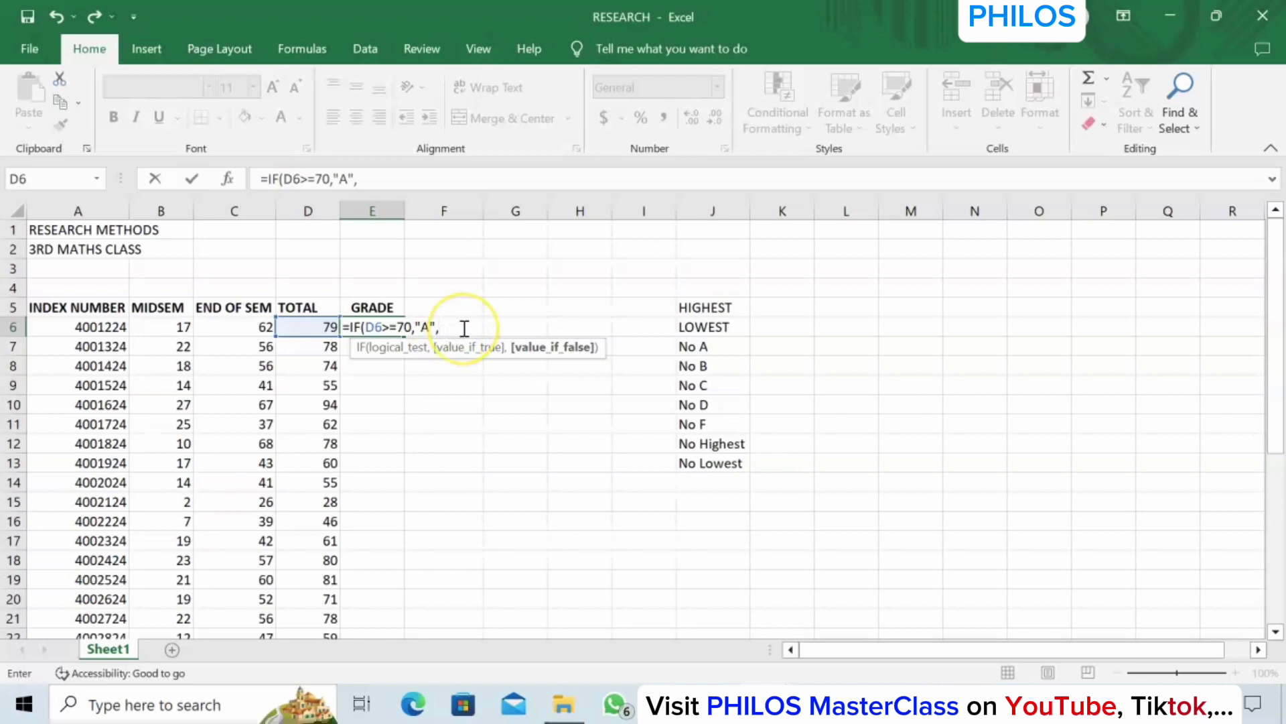
Extend the E6 grade formula with a nested condition IF(D6>=60,"B" for the B grade
text(IF()
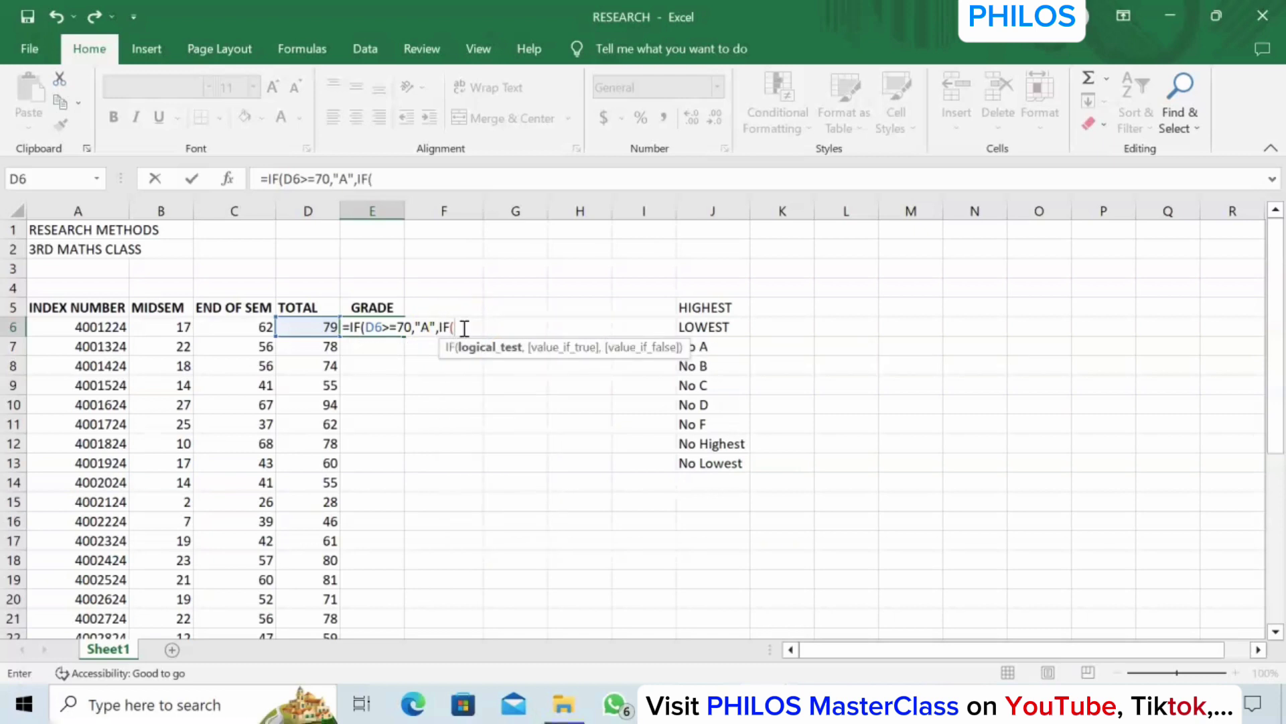
text(D6)
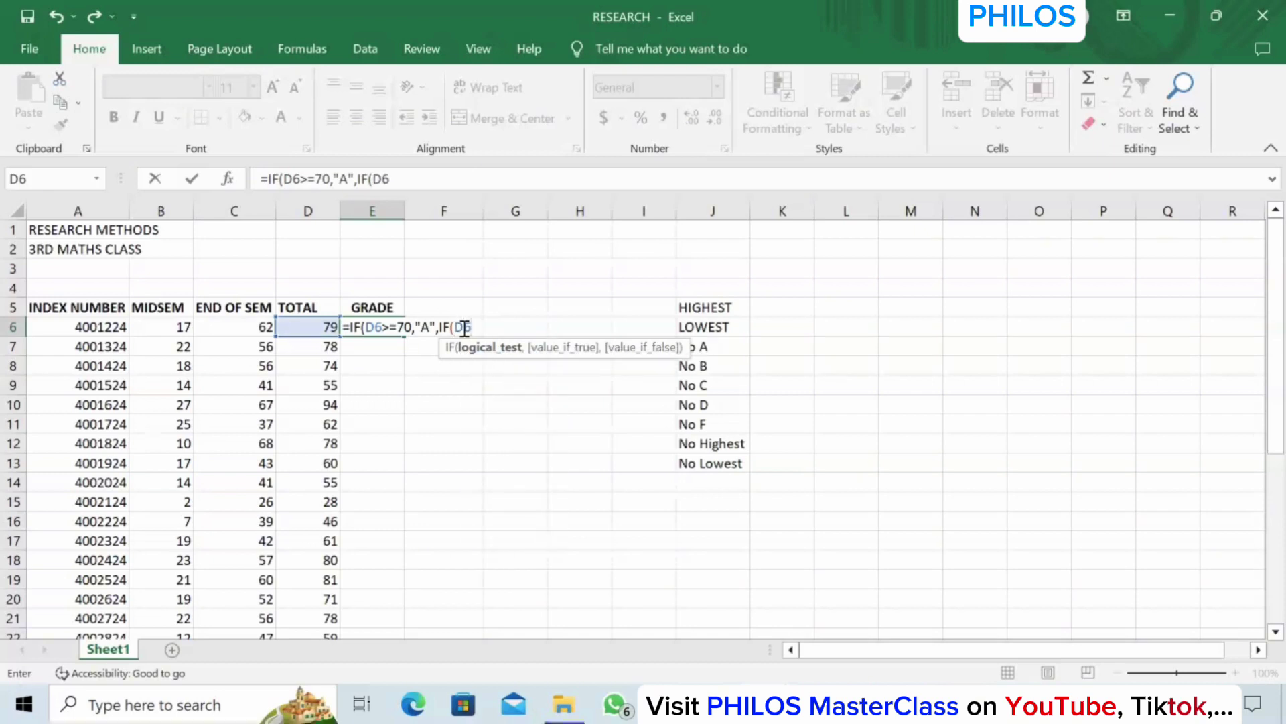
text(>=)
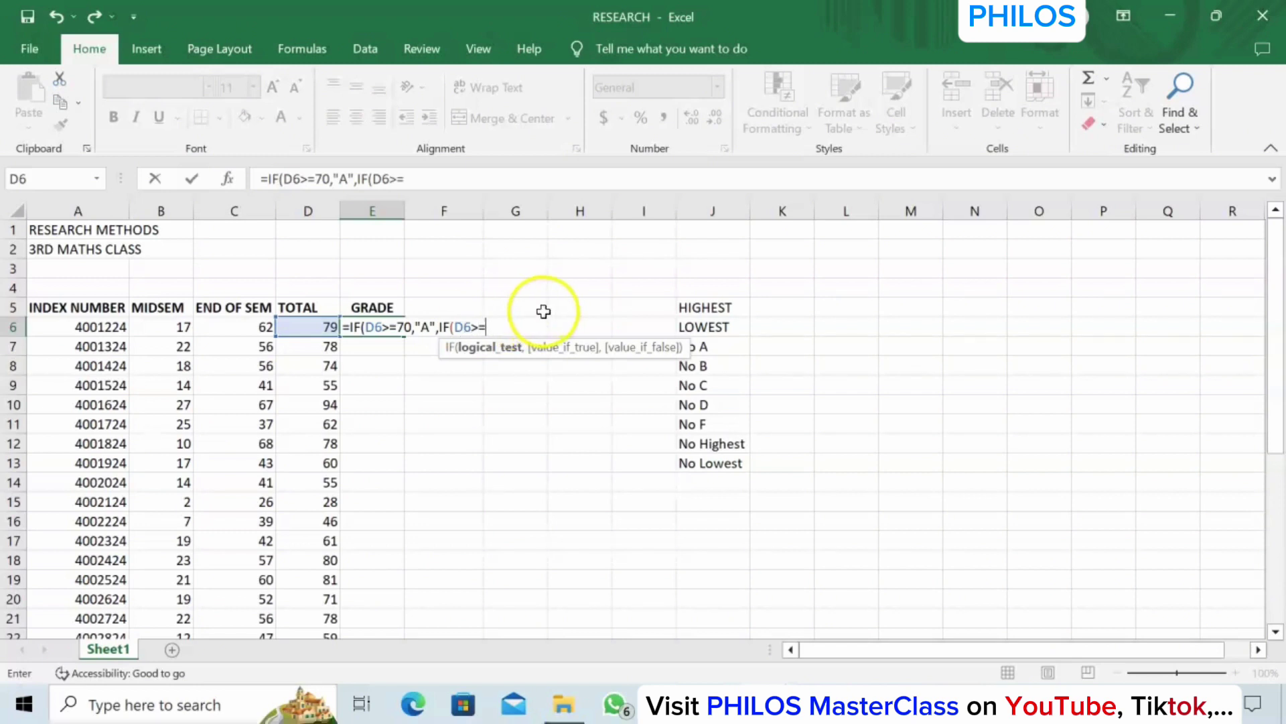
text(6)
text(0)
text(,)
text("B)
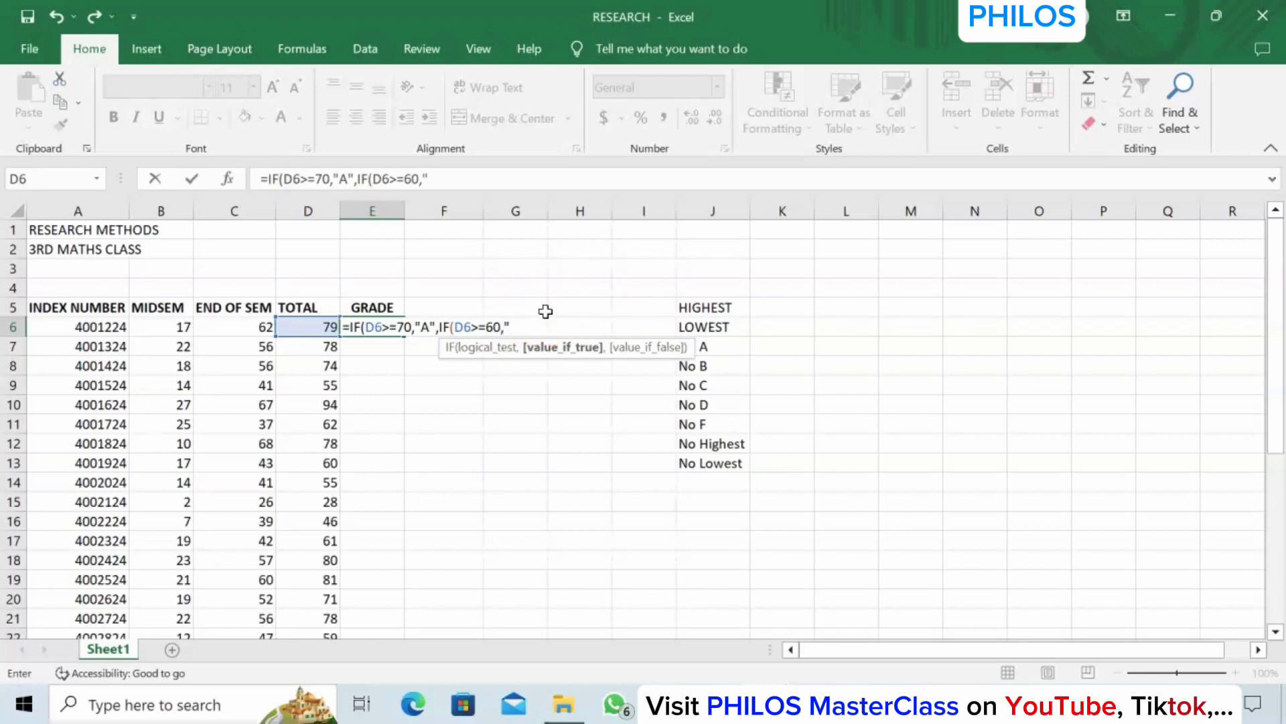
text(")
click(501, 328)
click(513, 328)
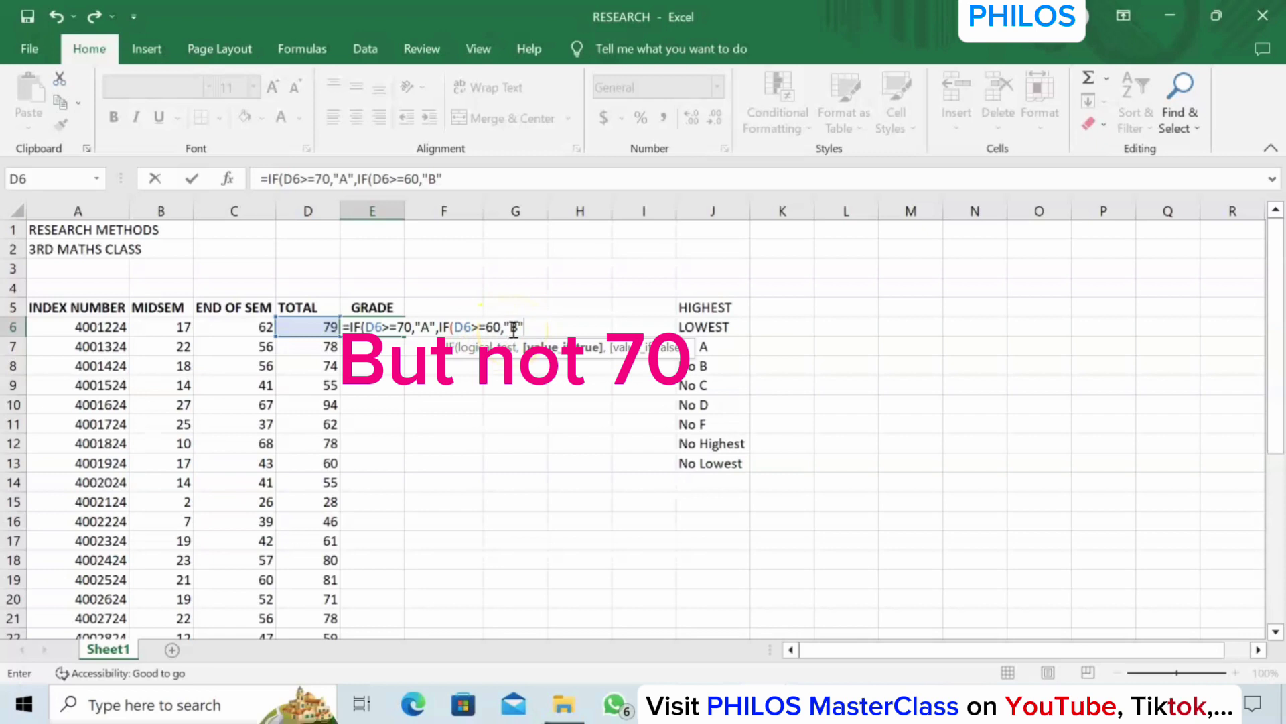
Extend the E6 grade formula with a nested condition IF(D6>=50,"C" for the C grade
text(,)
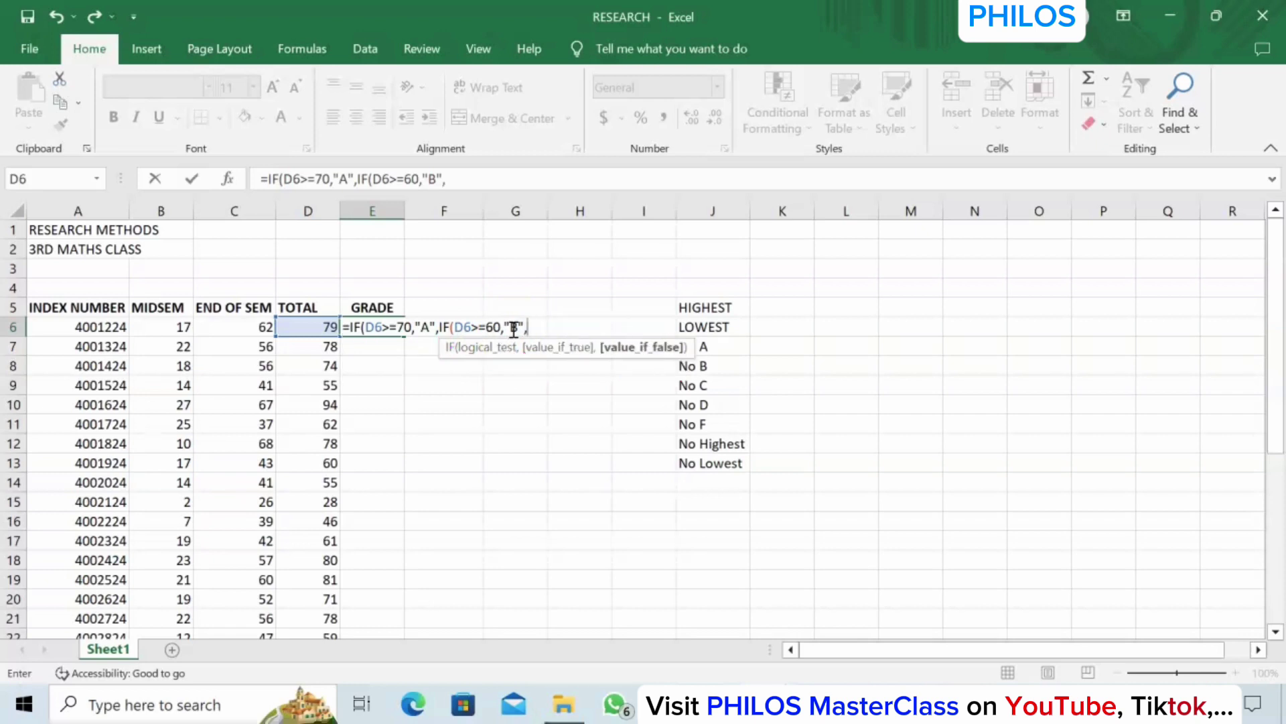
text(IF)
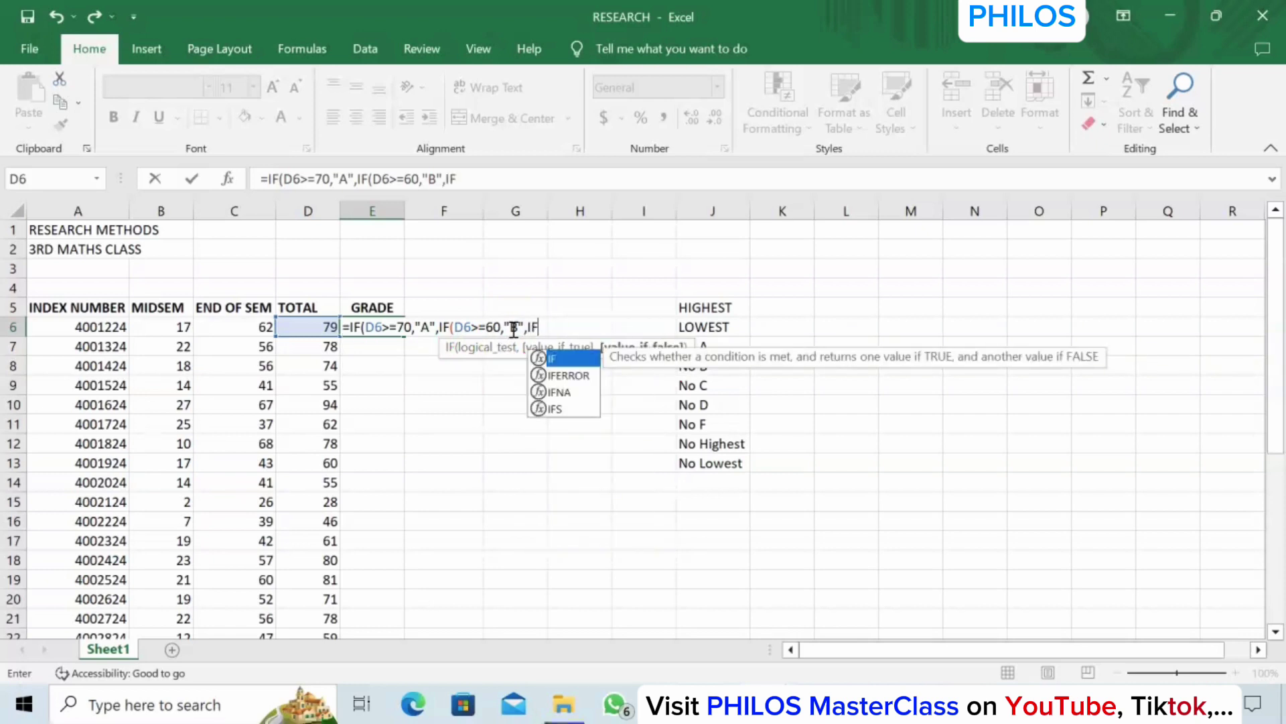
text(()
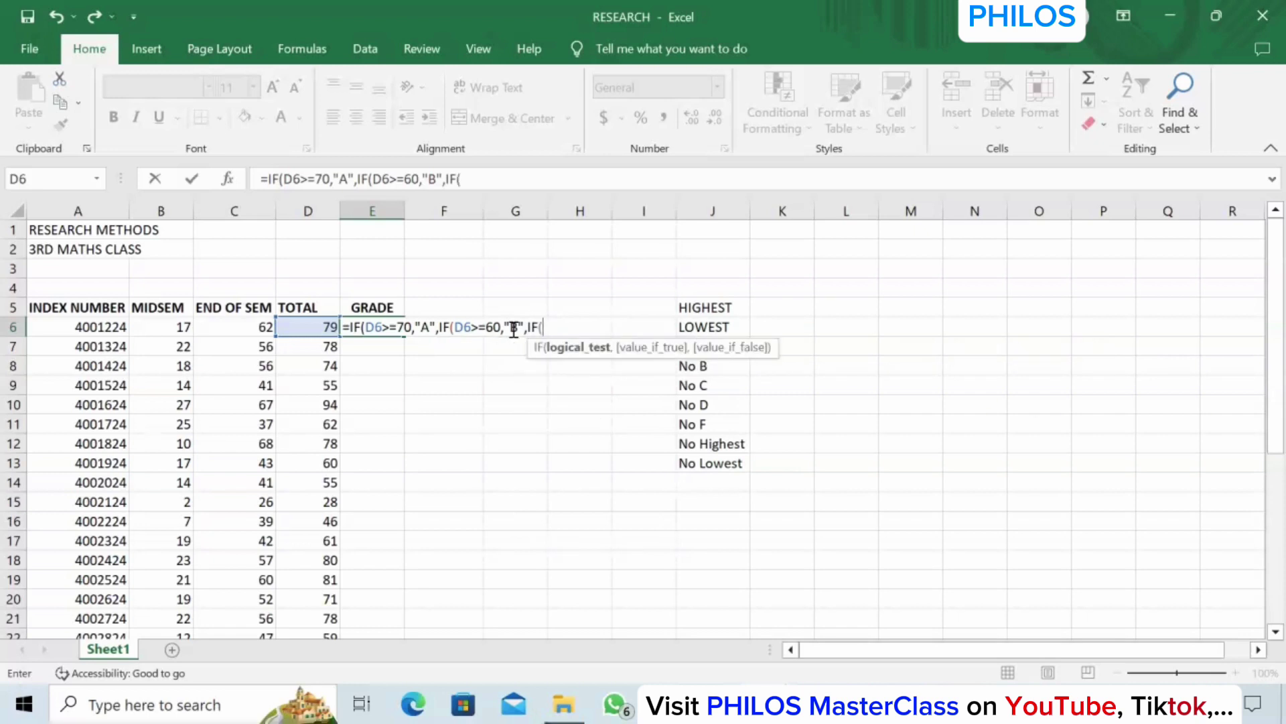
text(D)
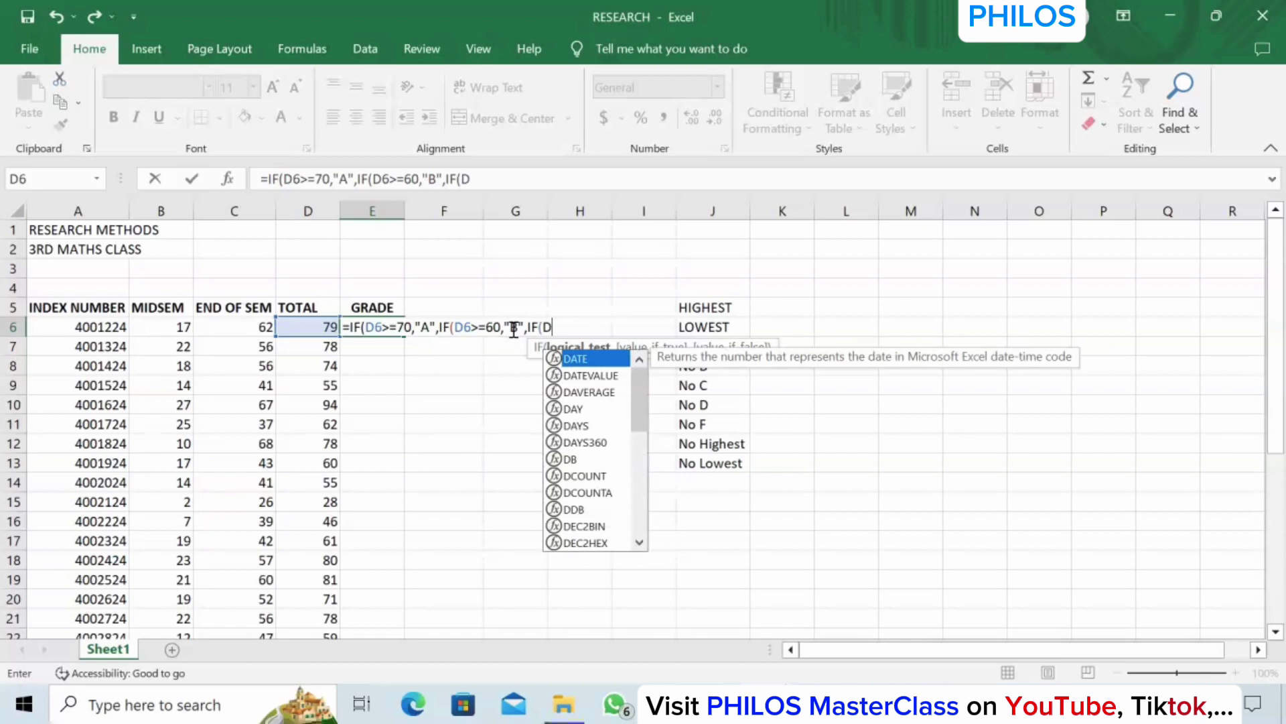
text(6)
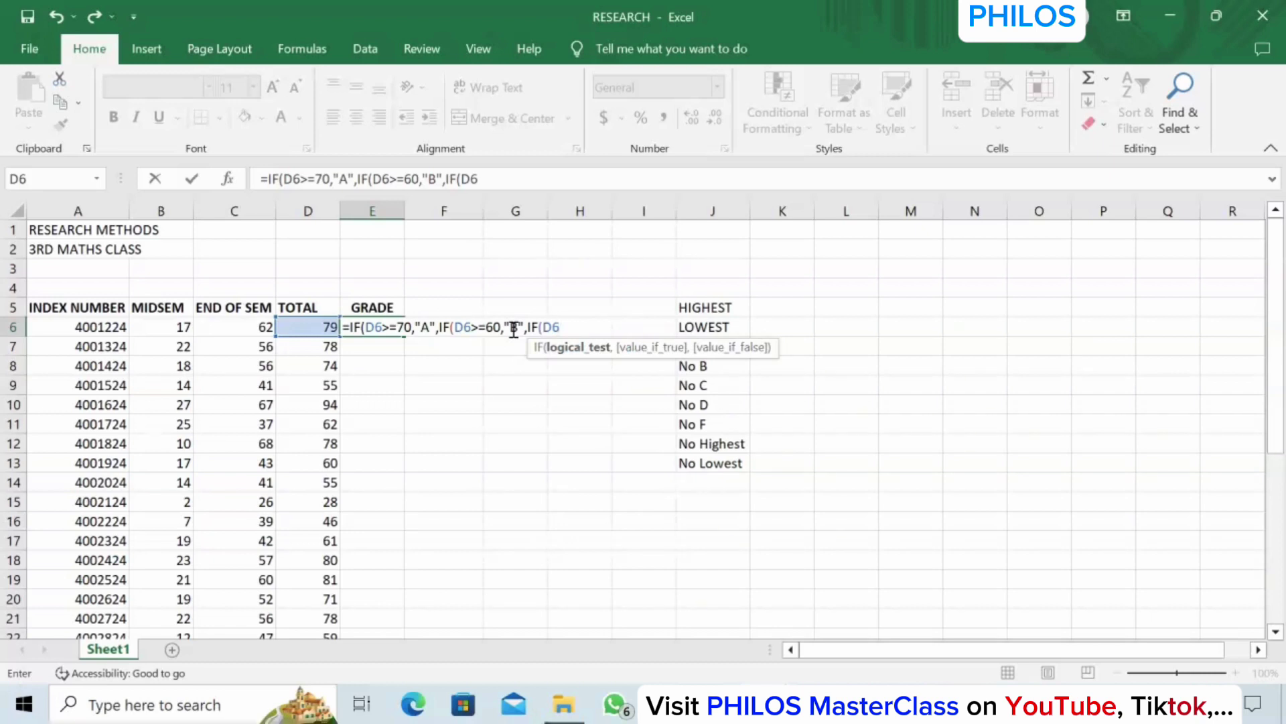
text(>=50,)
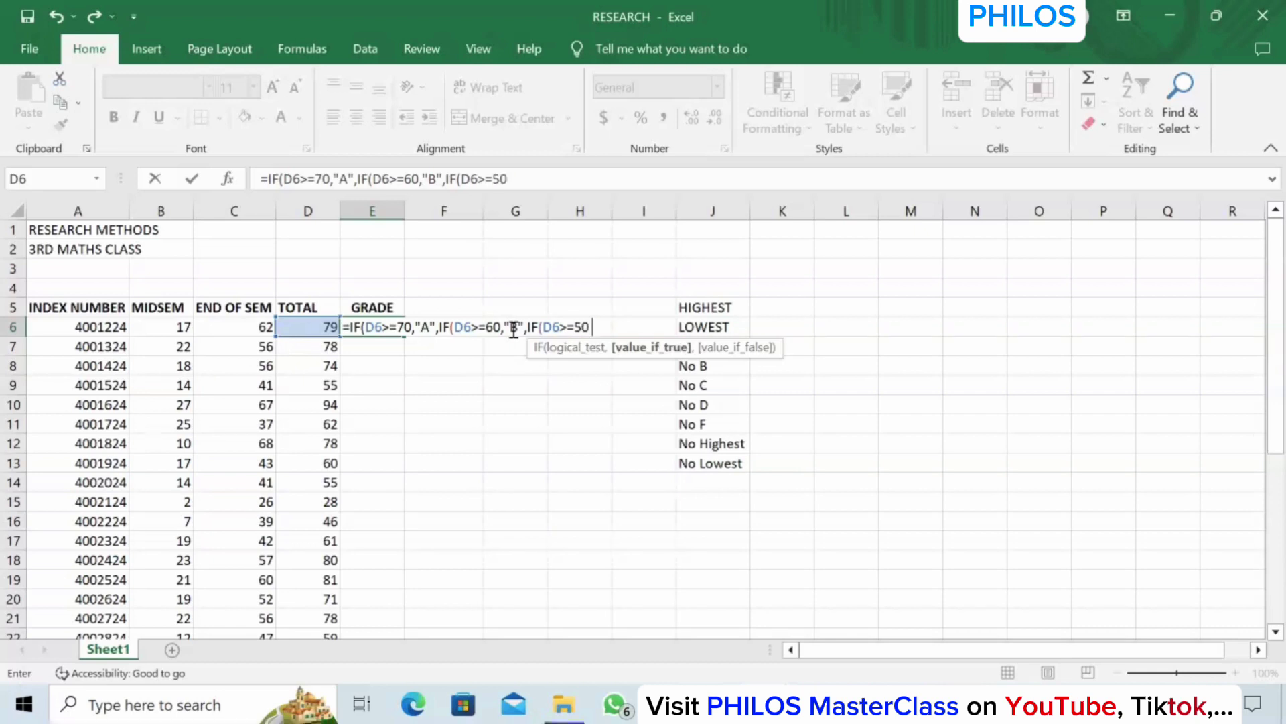
text("C")
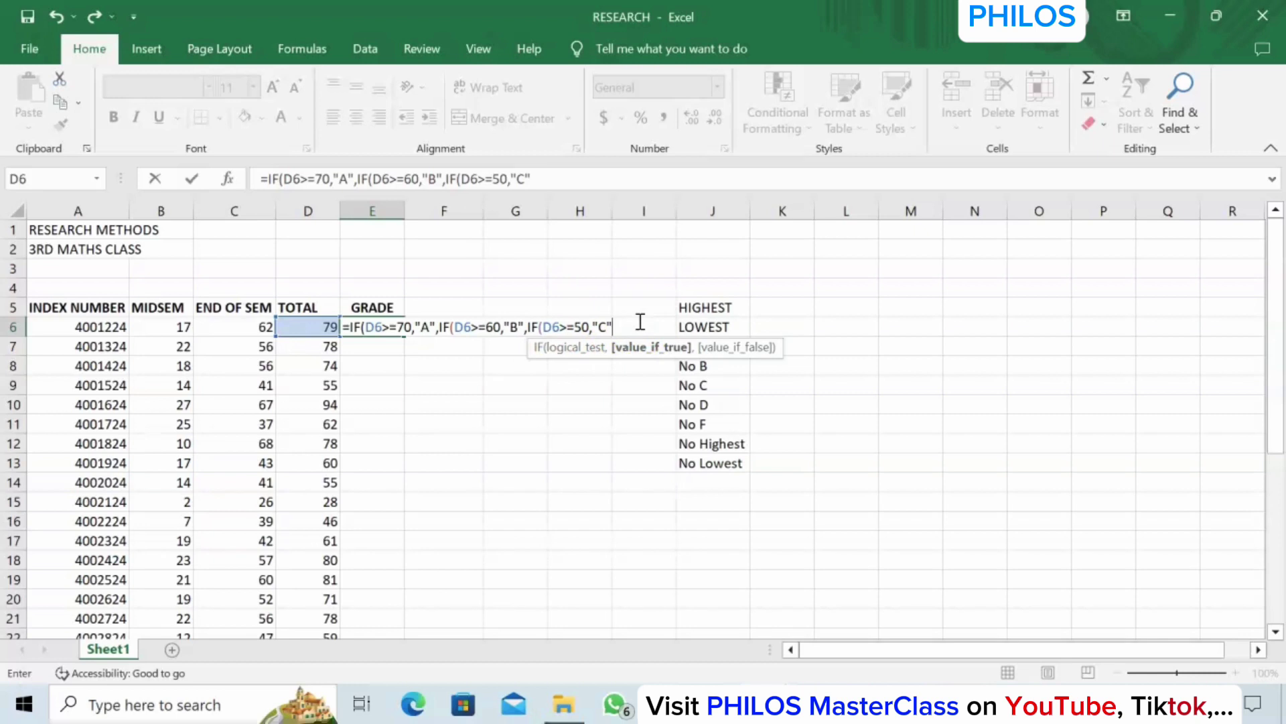
Add a further nested condition IF(D6>=40,"D", to the E6 grade formula for the D grade
text(,)
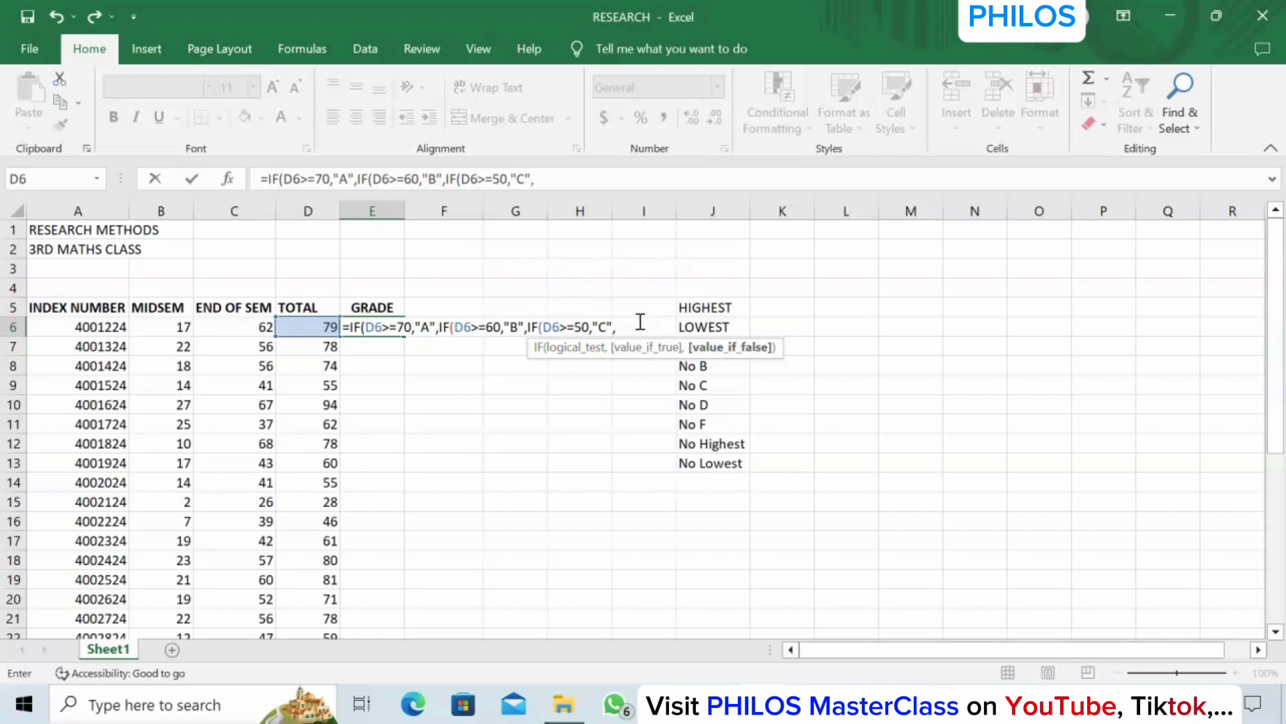
text(IF)
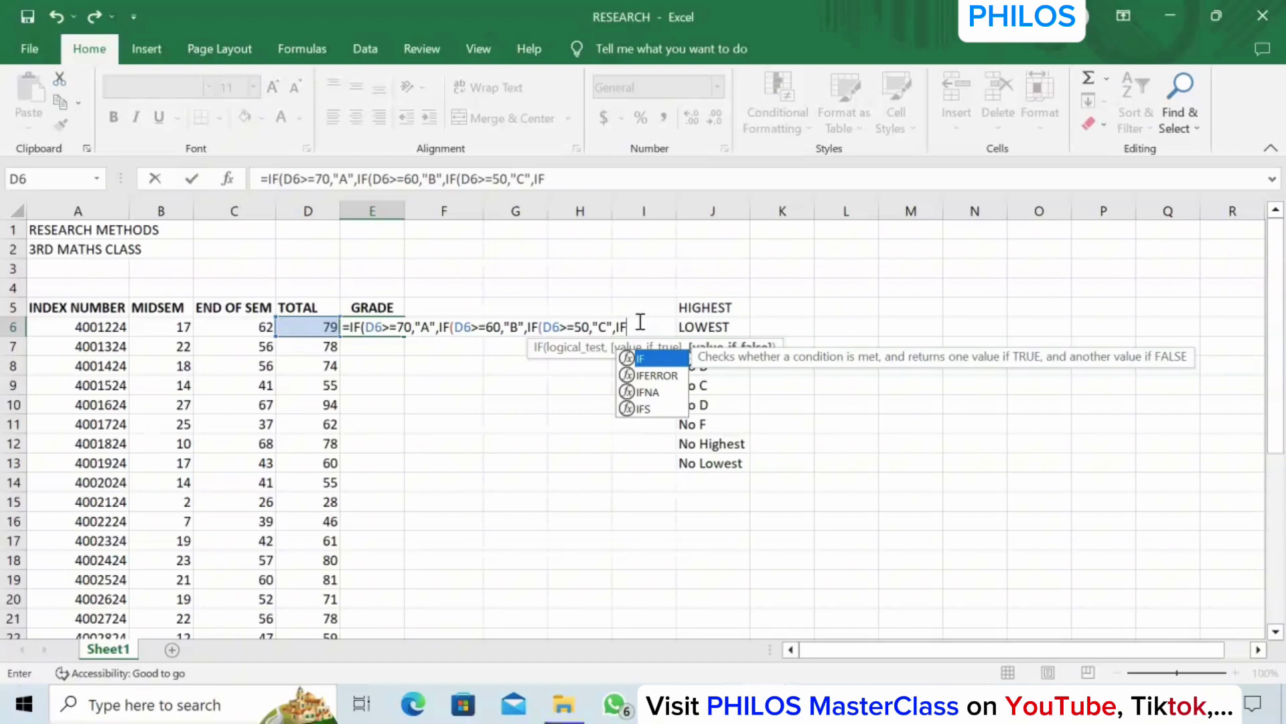
text(()
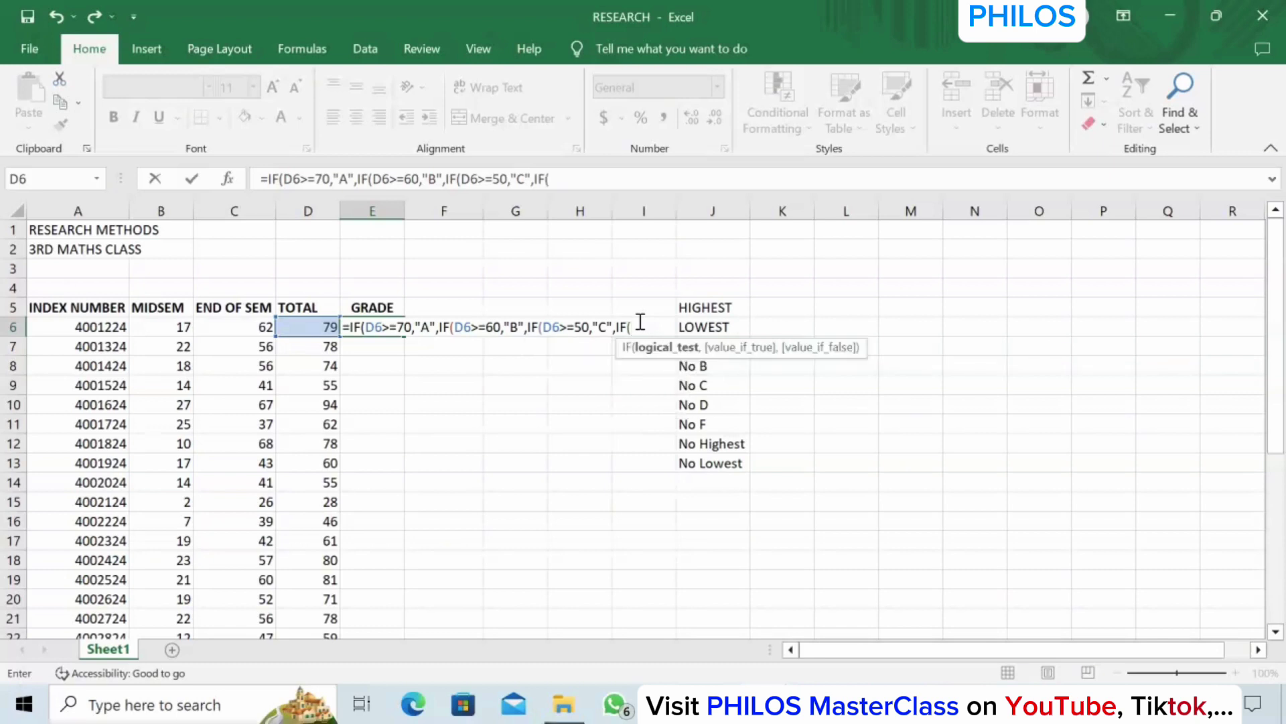
text(D6)
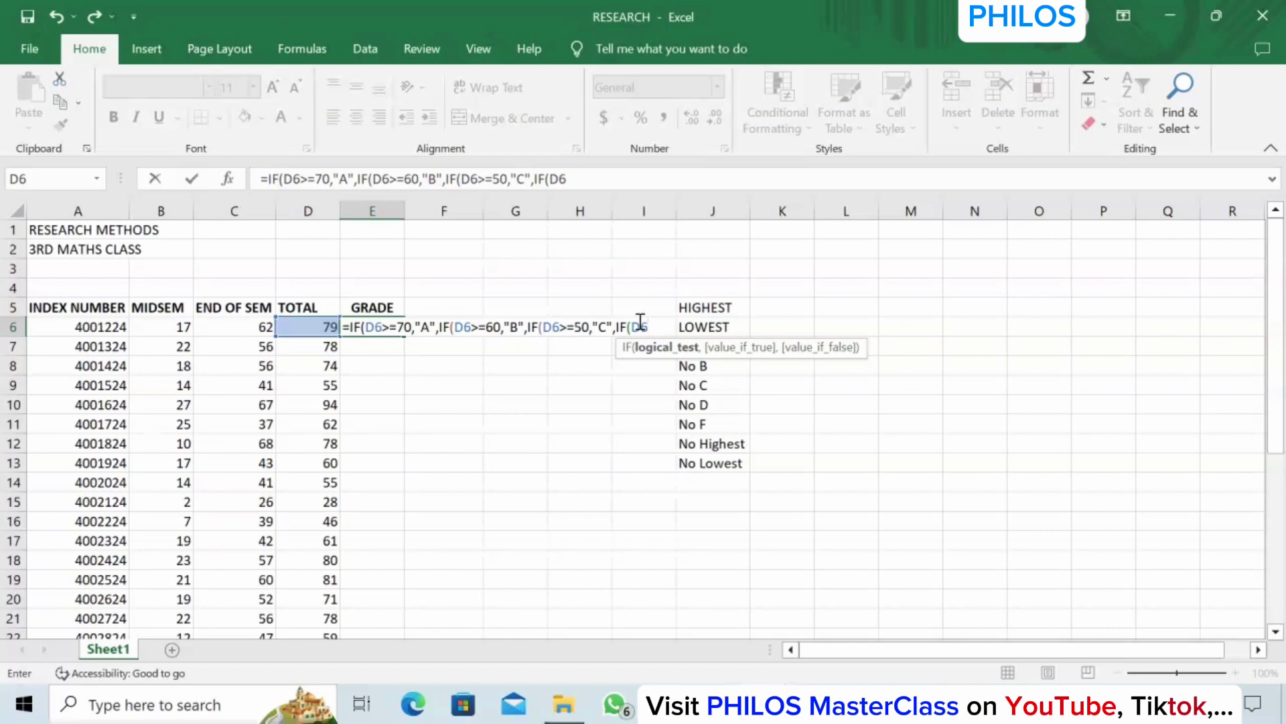
text(>=40)
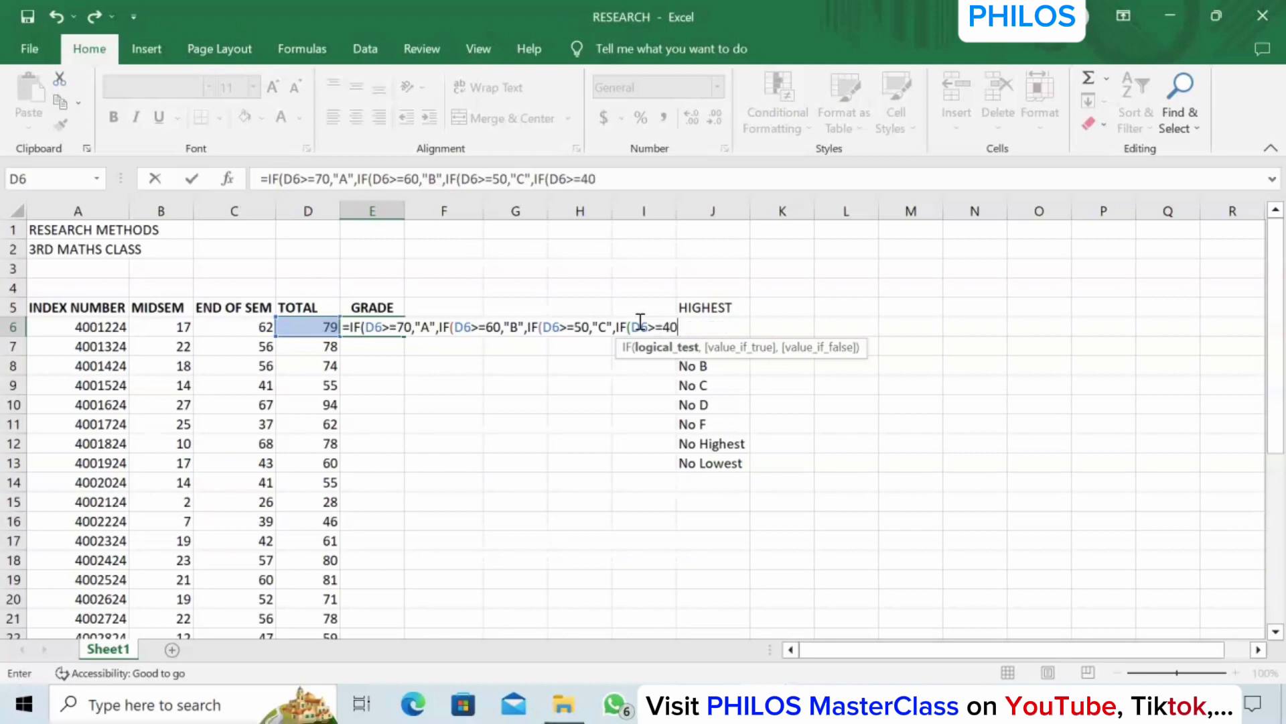
text(,)
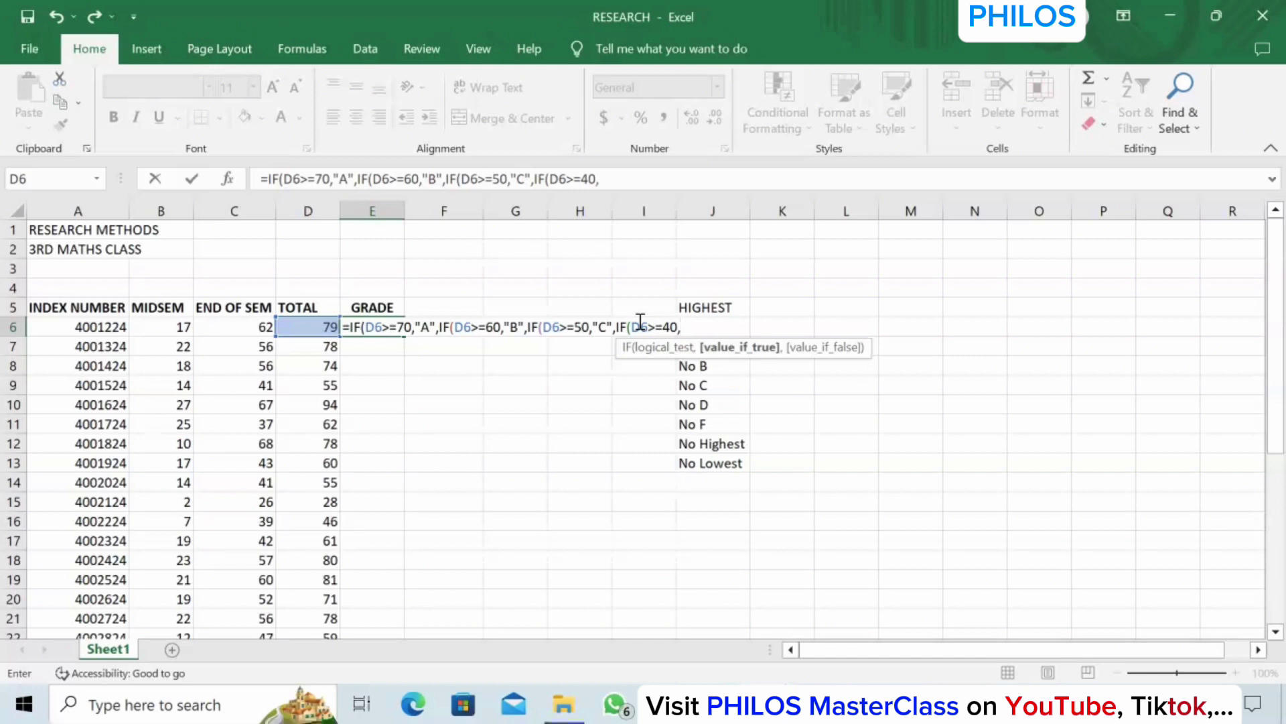
text("D)
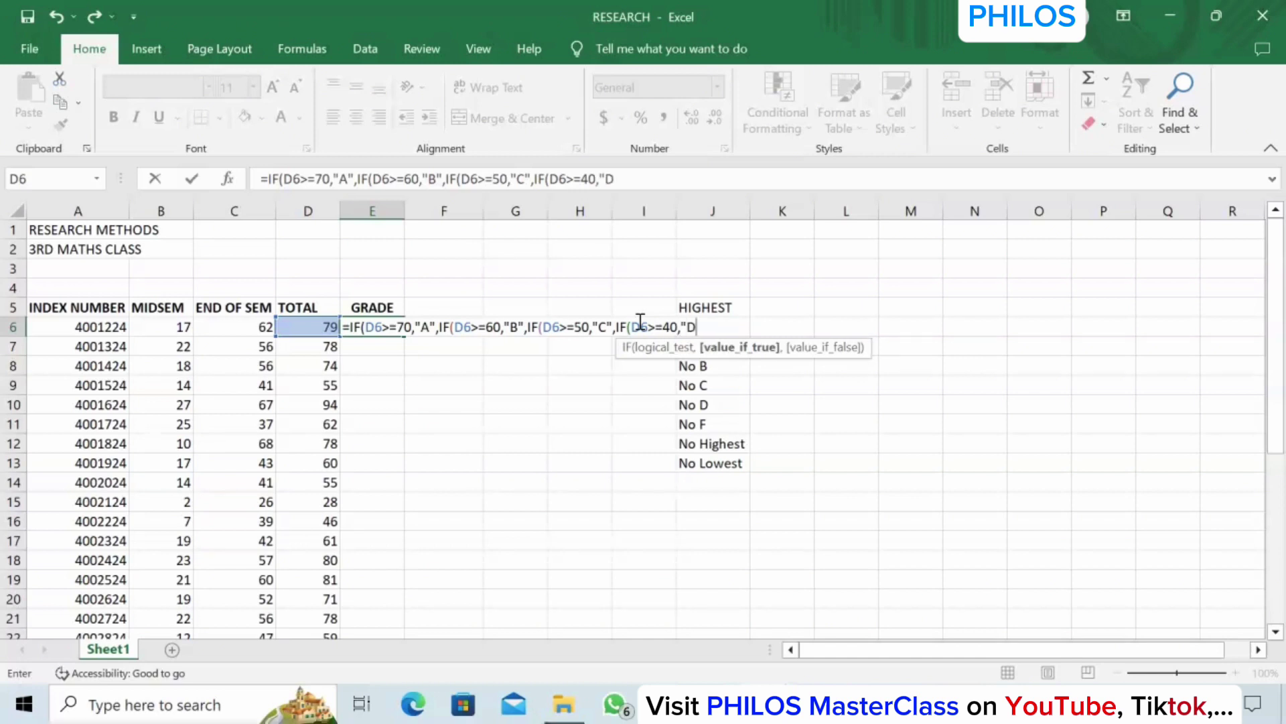
text(",)
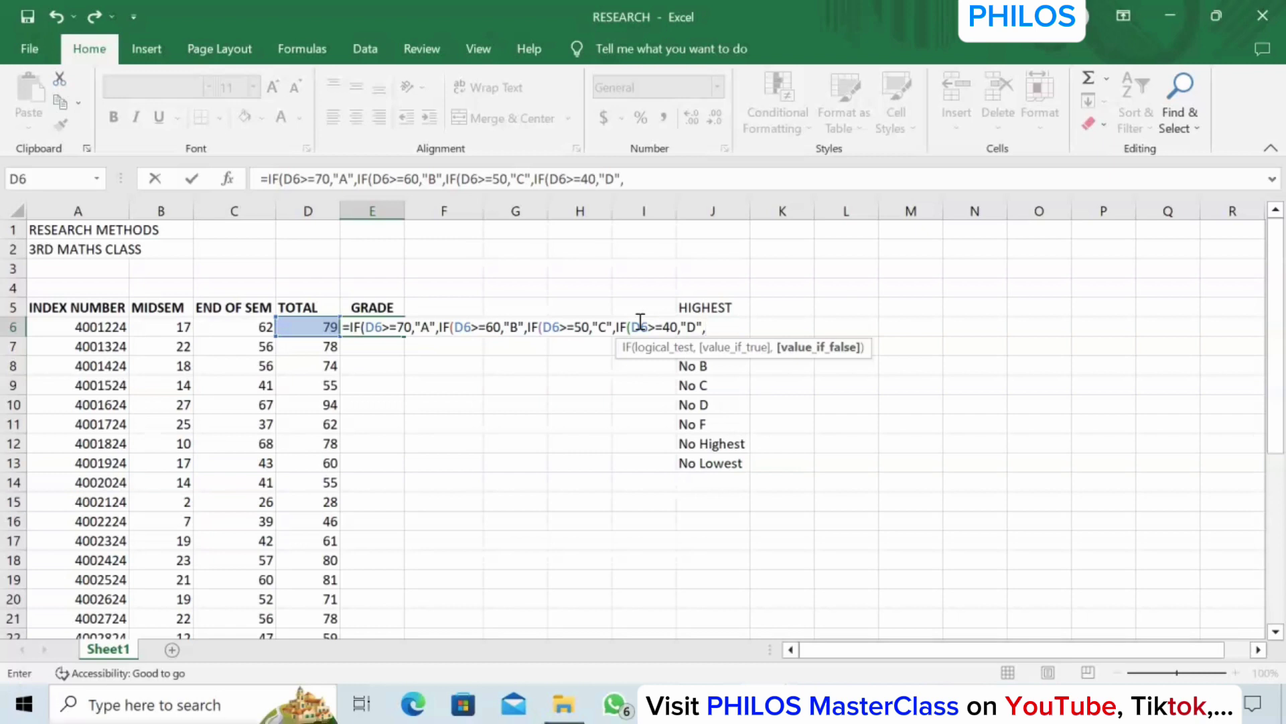
Finish the E6 formula with "F" as the final fallback, close all four IF brackets and enter it
text("F")
click(417, 330)
text())
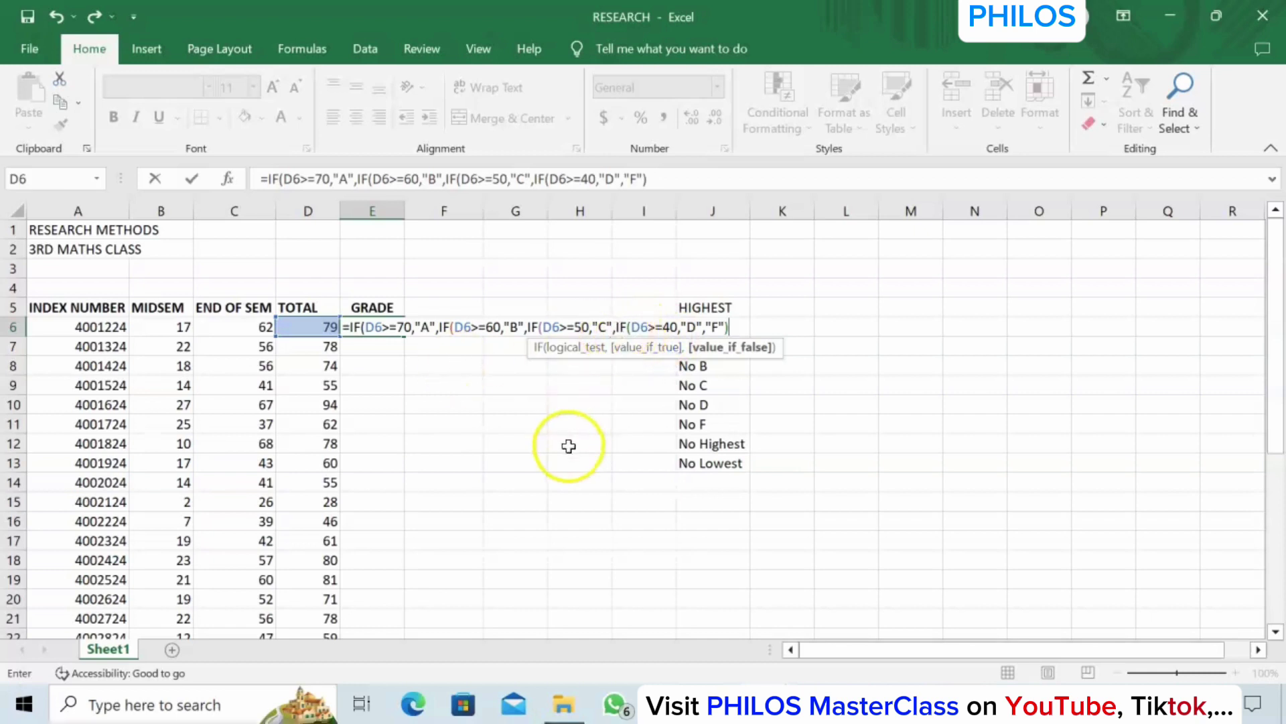
text(0)
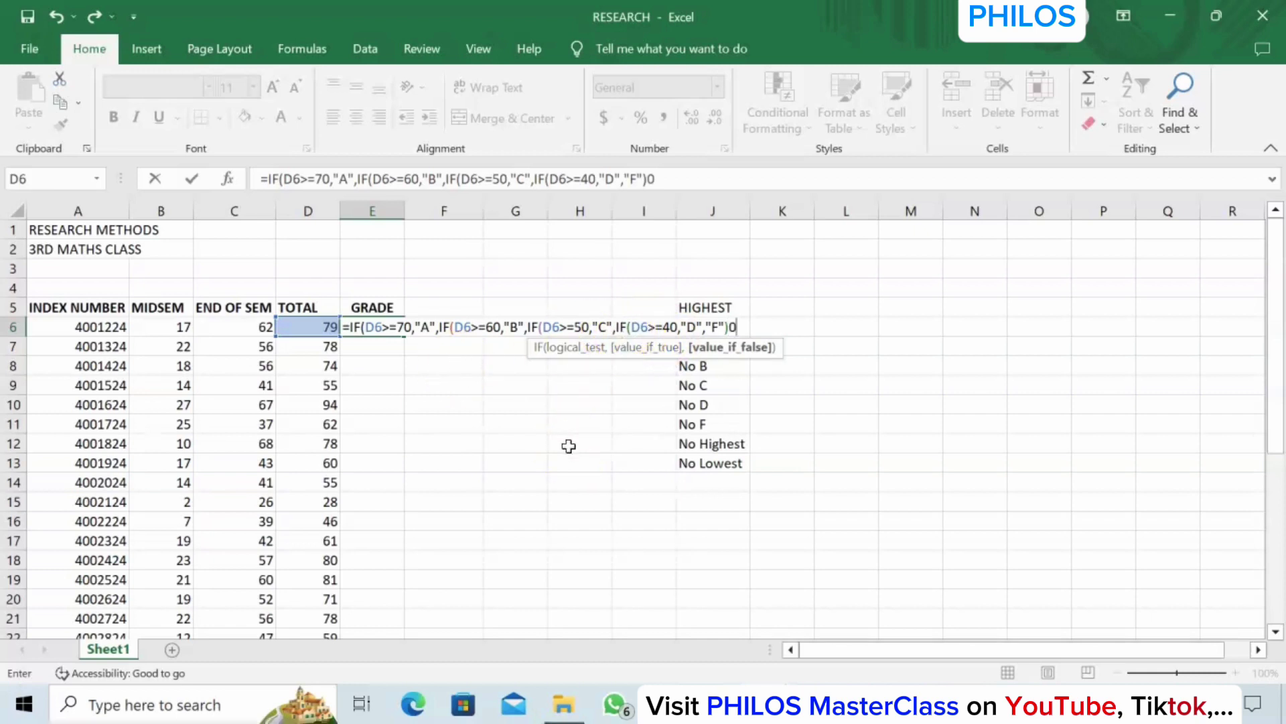
key(BackSpace)
text()))
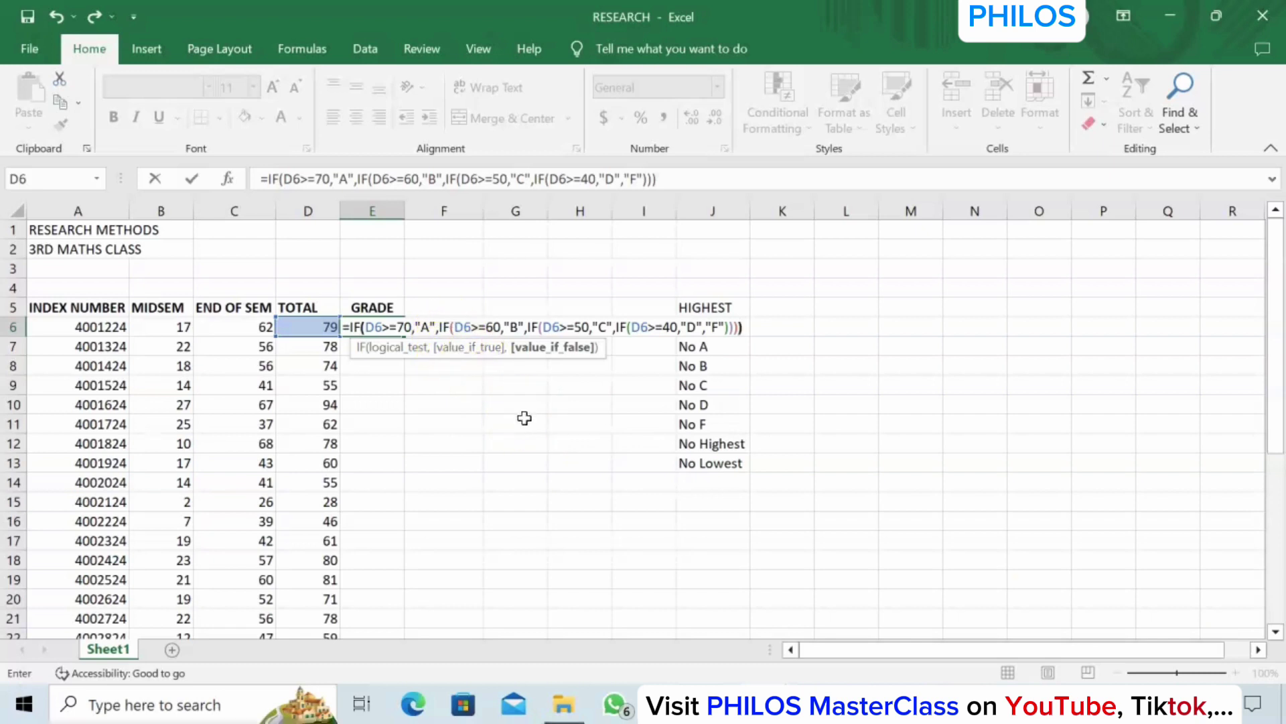
text())
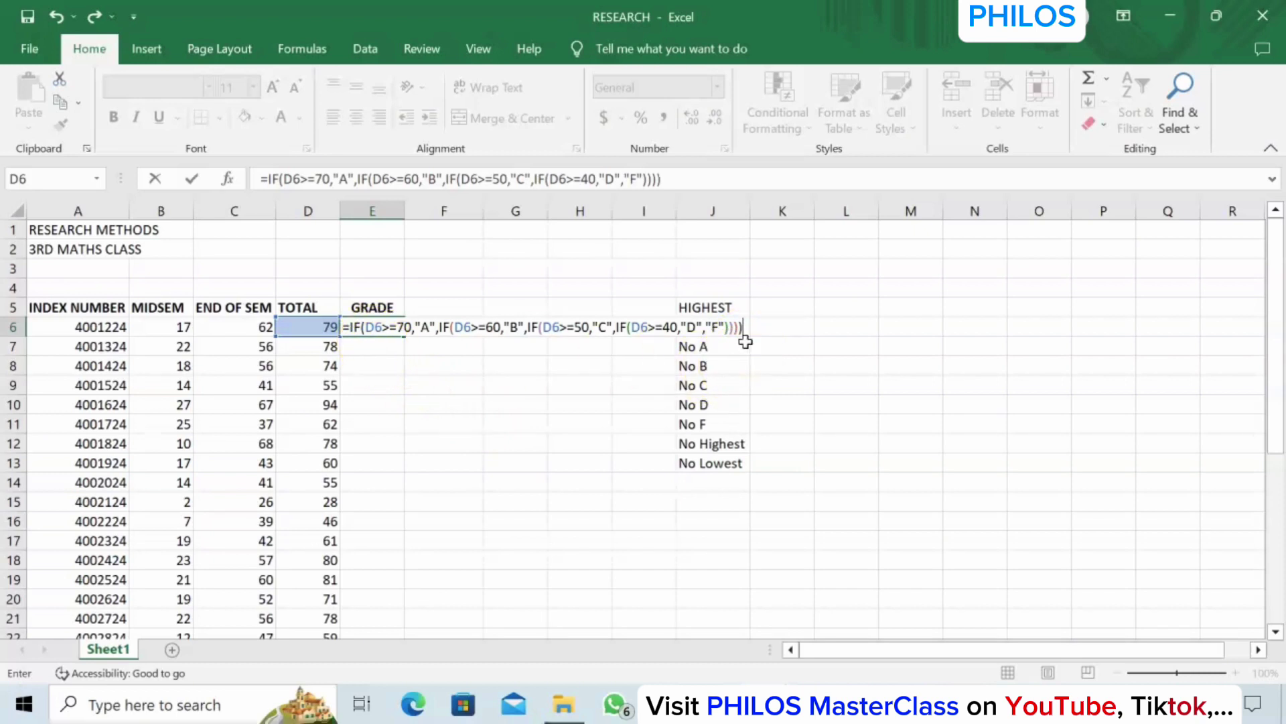
key(Return)
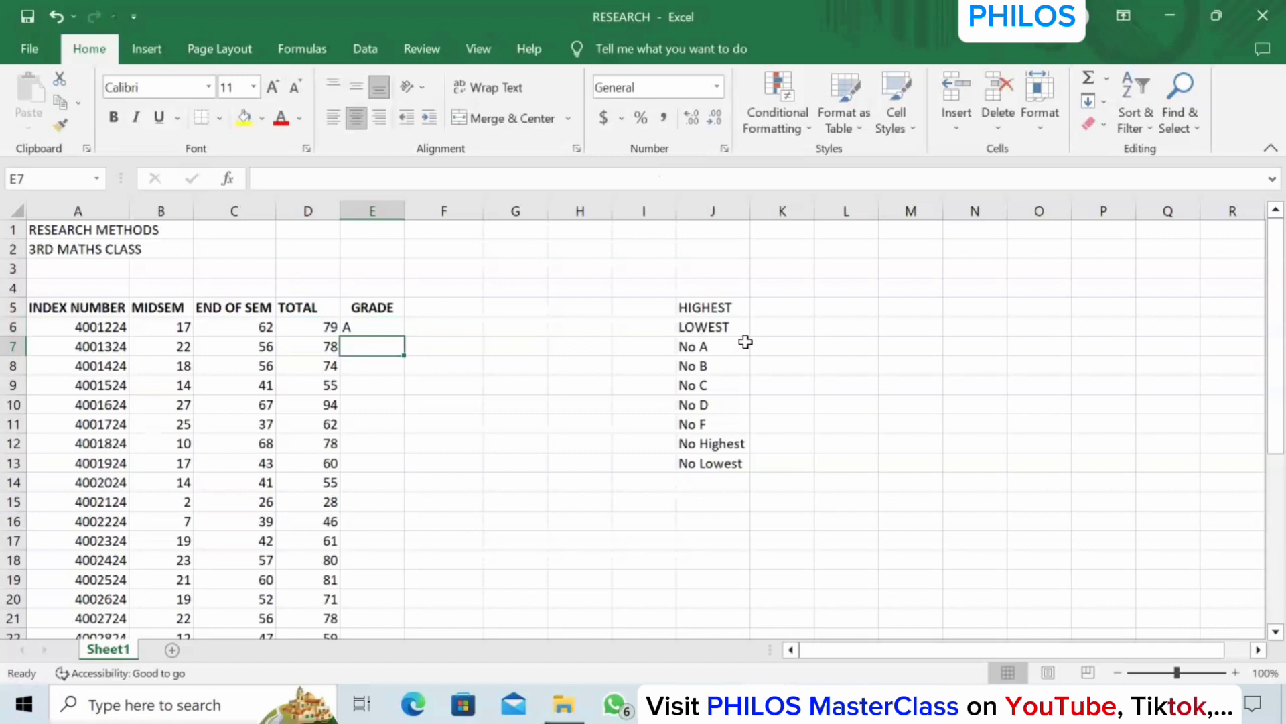
Fill the E6 grade formula down the GRADE column through row 36 and check the results around rows 30 and 31
click(363, 328)
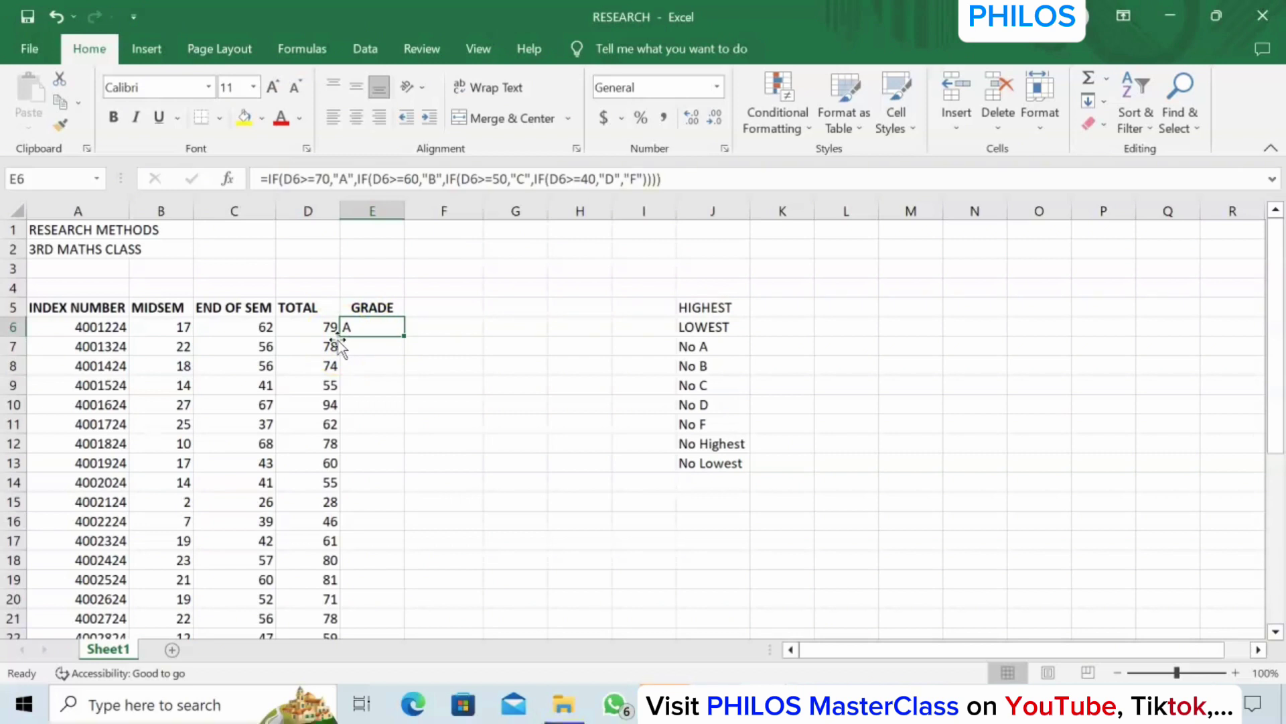
click(355, 337)
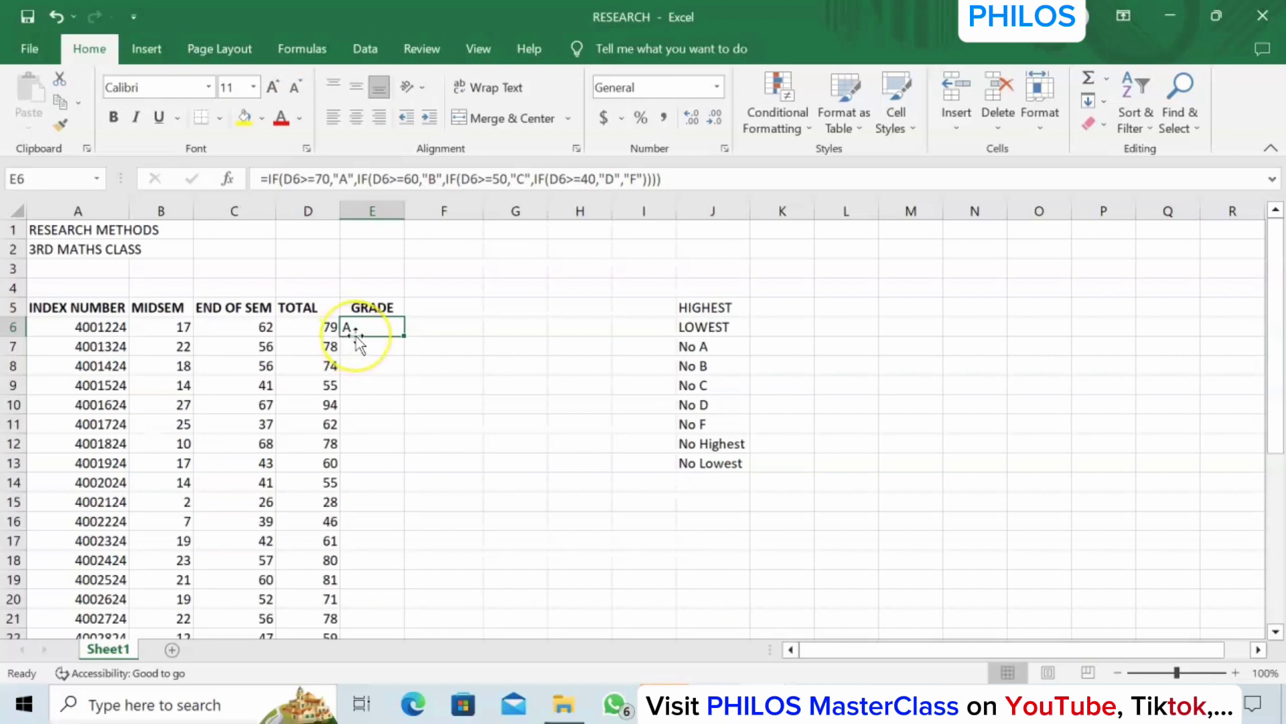
click(404, 337)
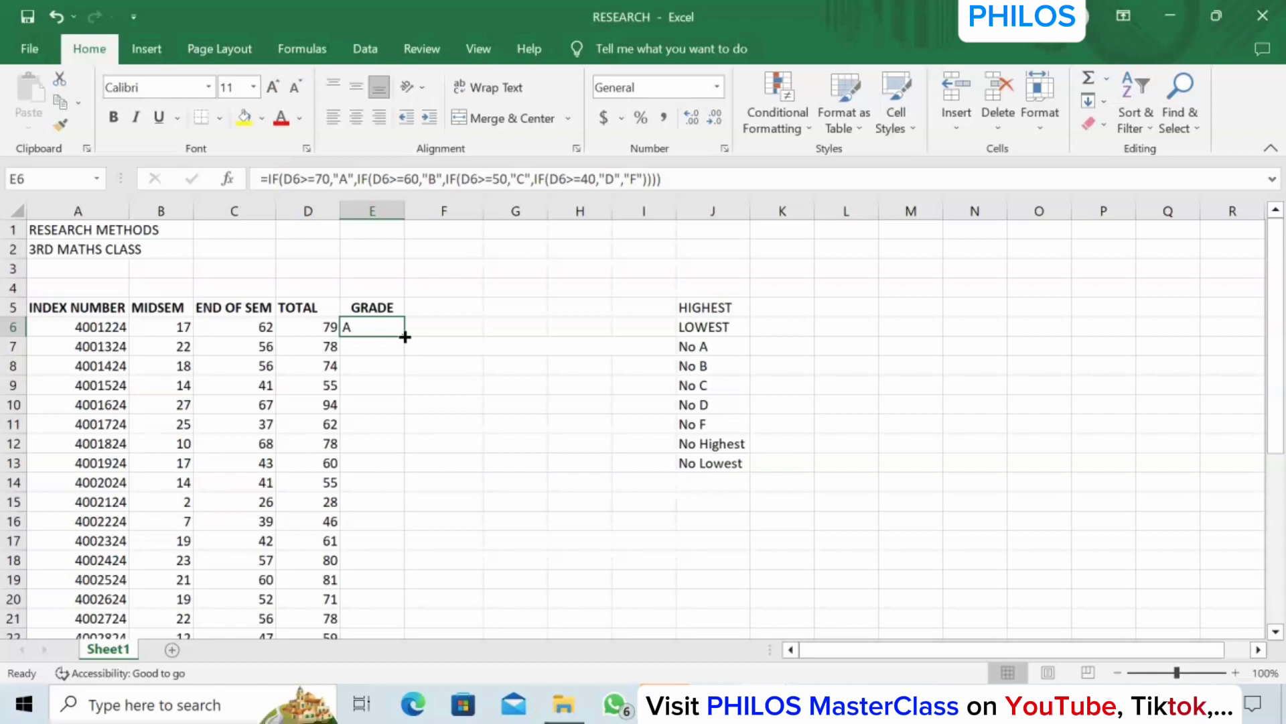
click(375, 326)
drag(405, 337, 399, 609)
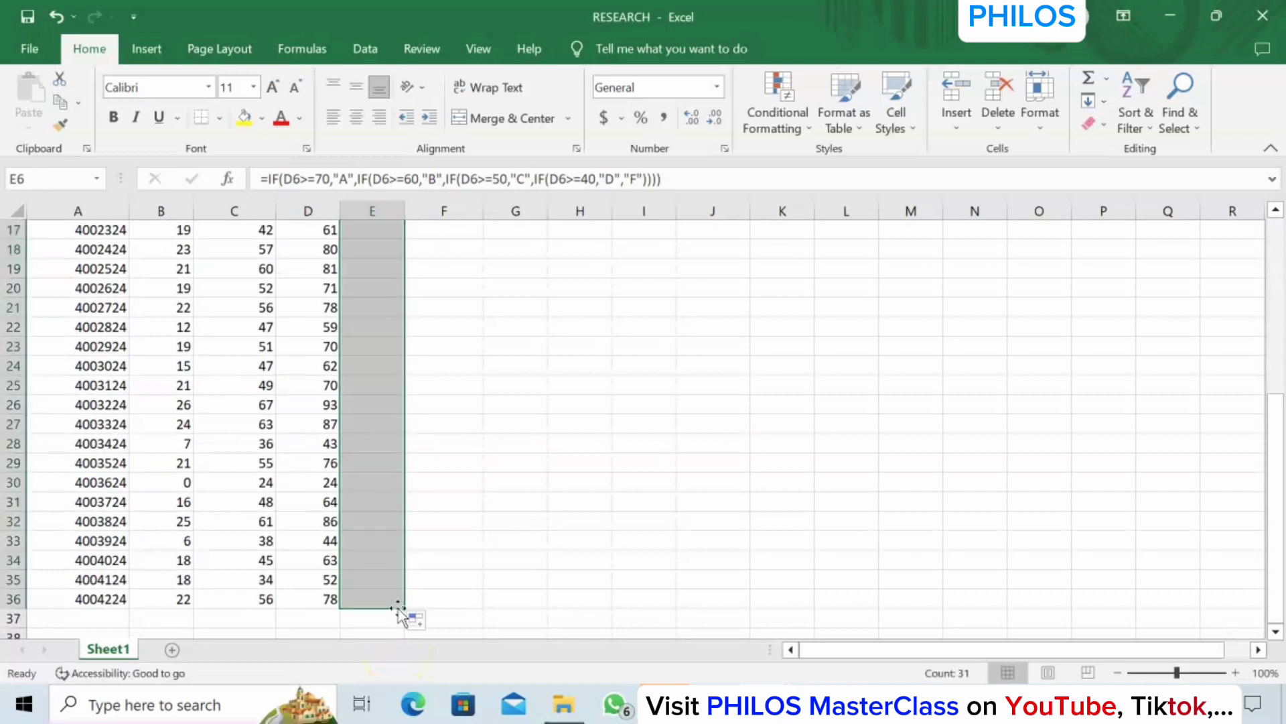
click(381, 503)
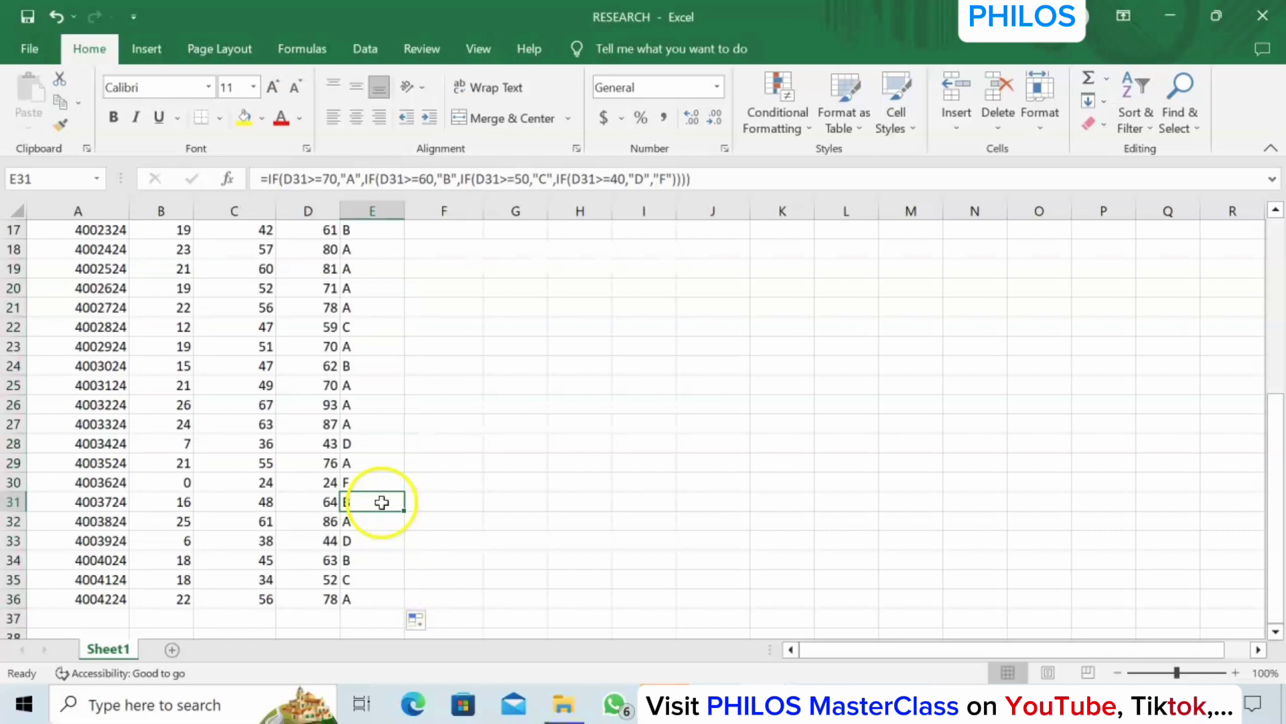
click(345, 505)
click(328, 485)
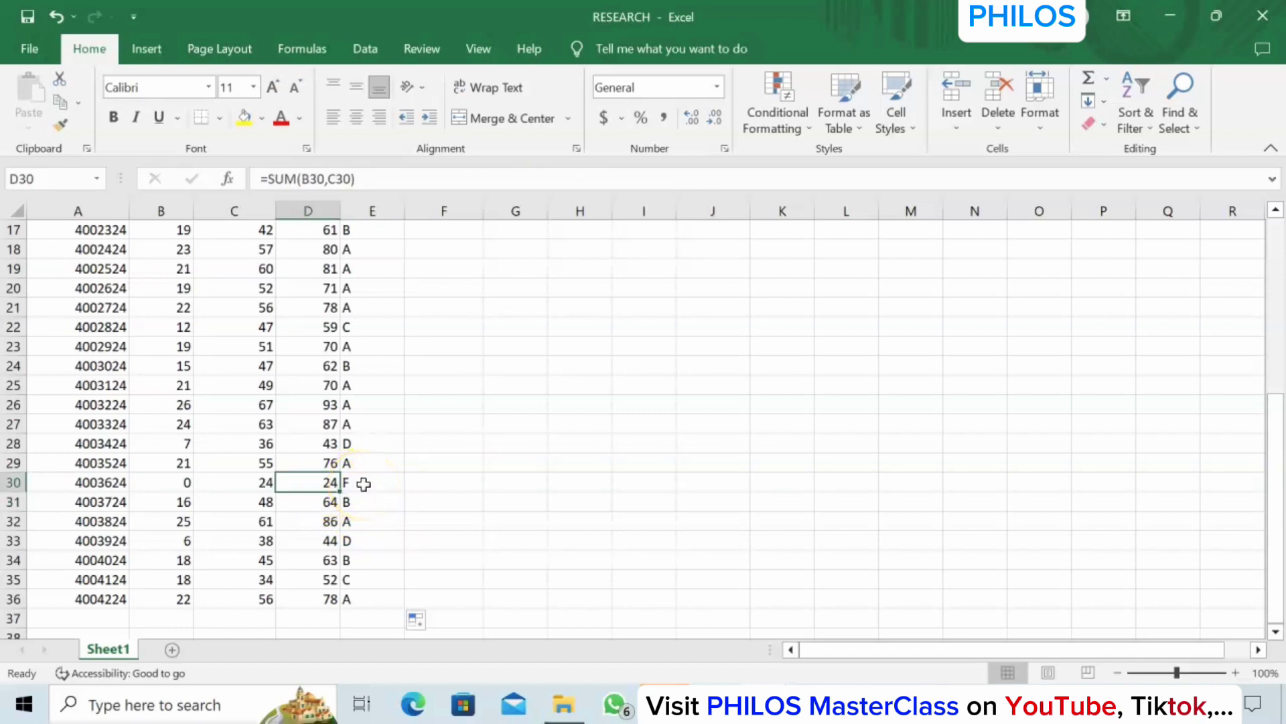
click(419, 340)
key(ctrl+Up)
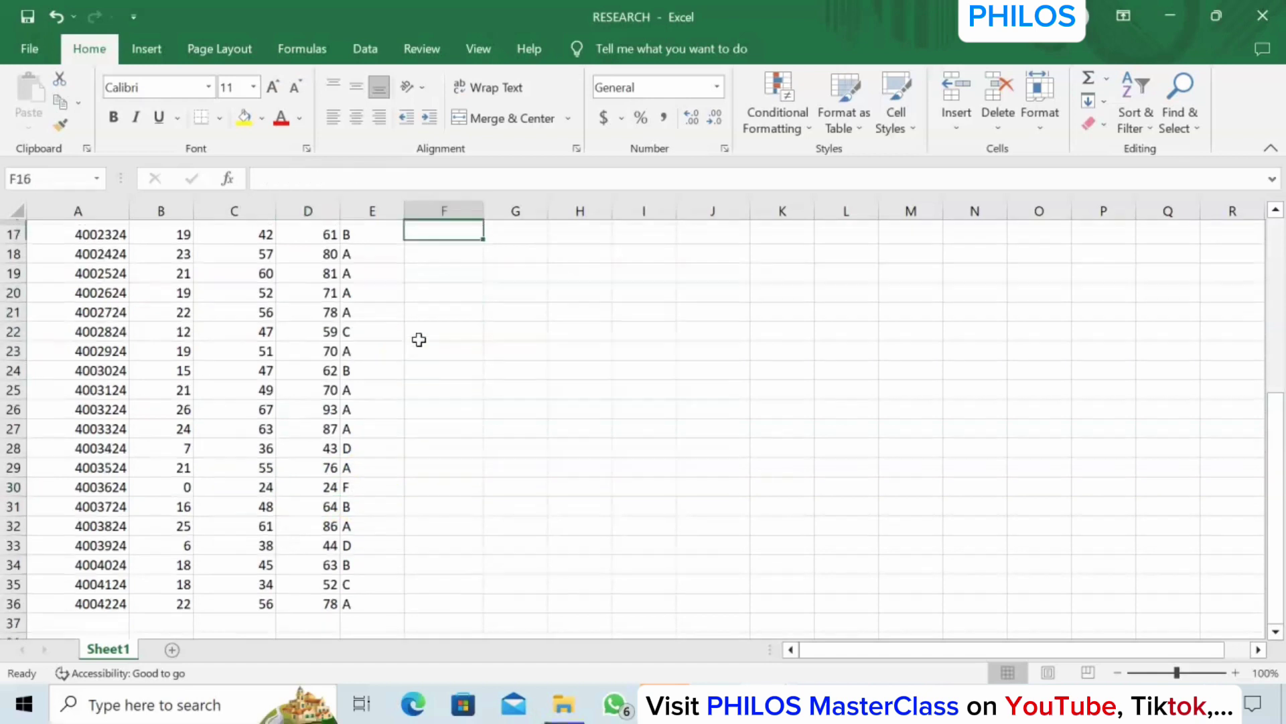
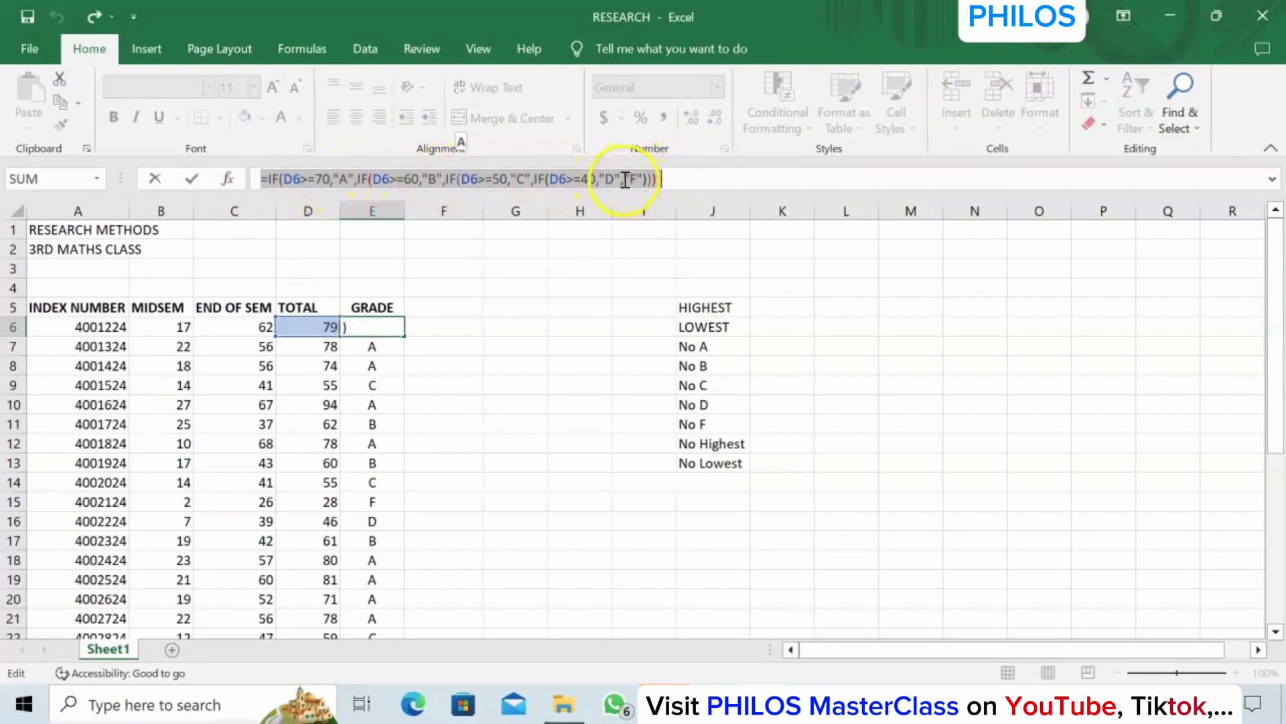
Copy the full grade formula text from E6 and paste it unchanged into F6
key(ctrl+c)
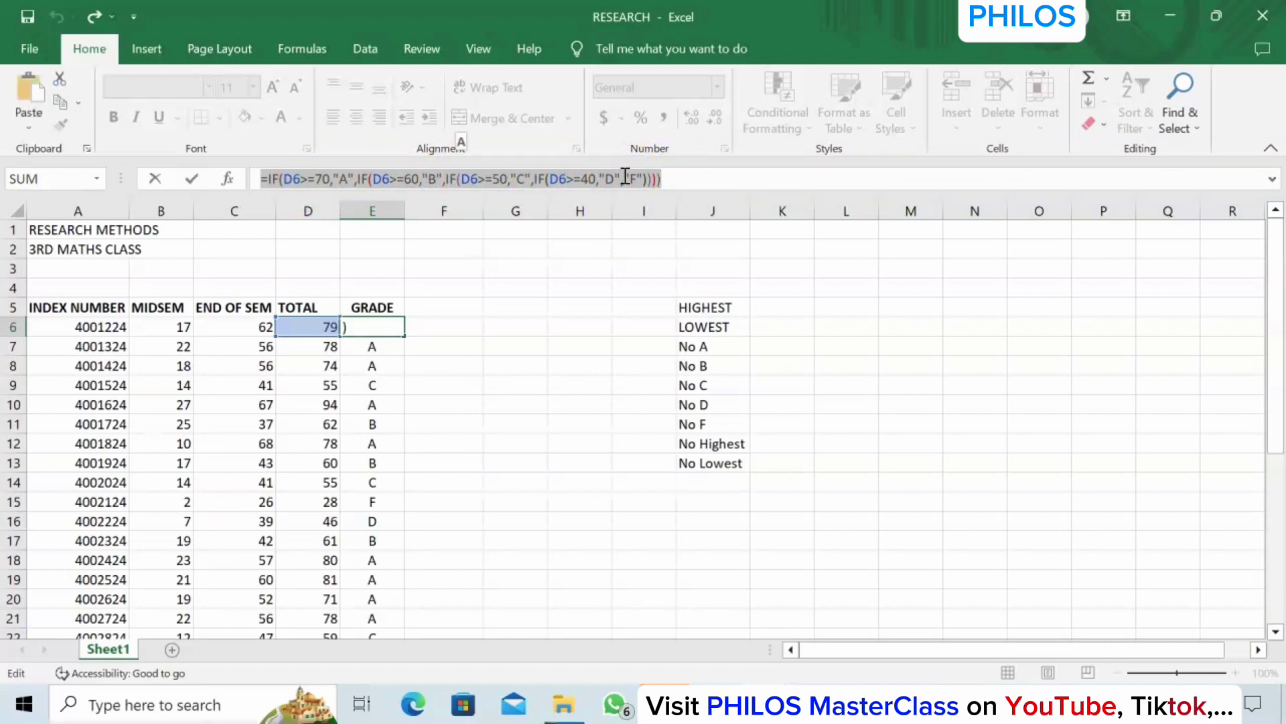
key(Return)
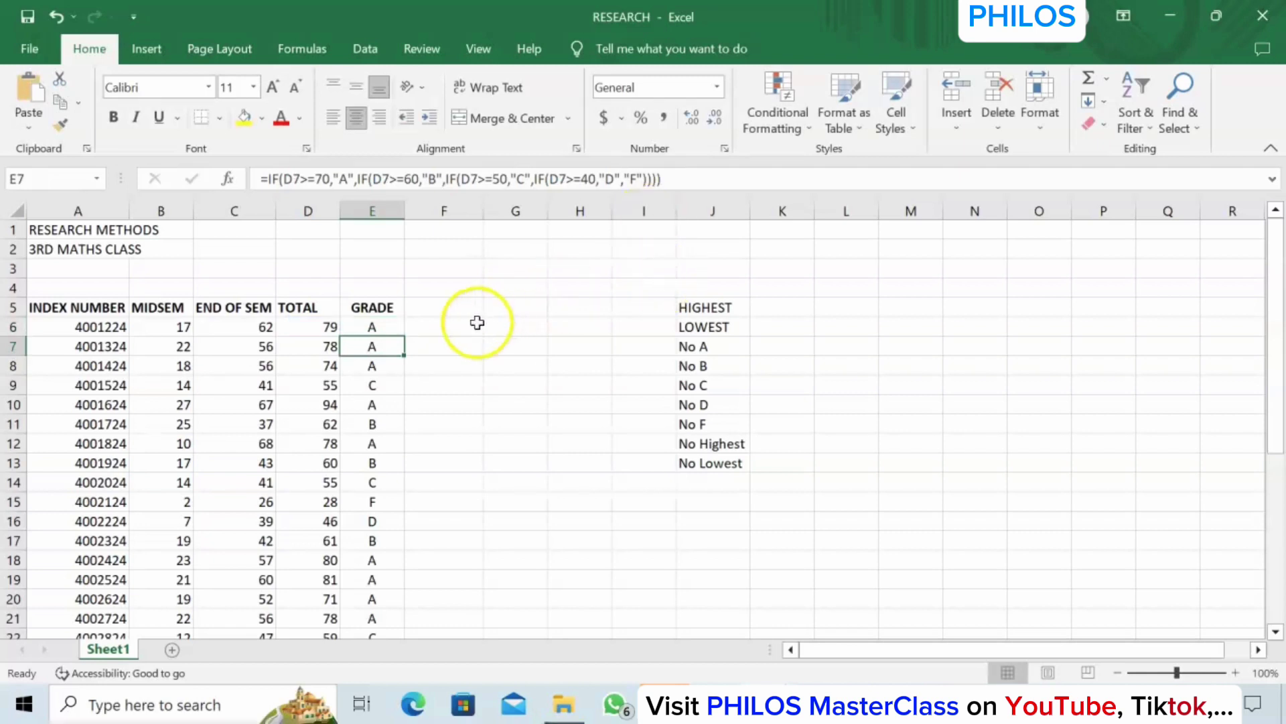
click(456, 324)
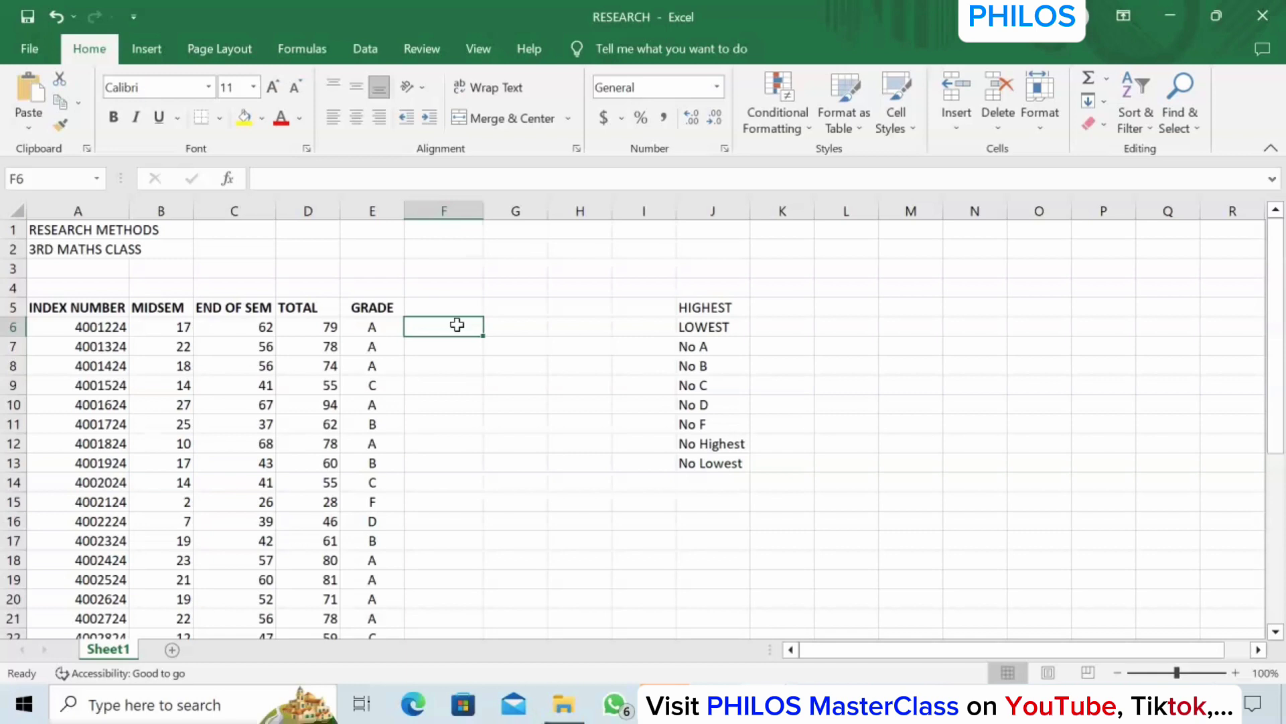
click(445, 324)
click(355, 200)
click(330, 181)
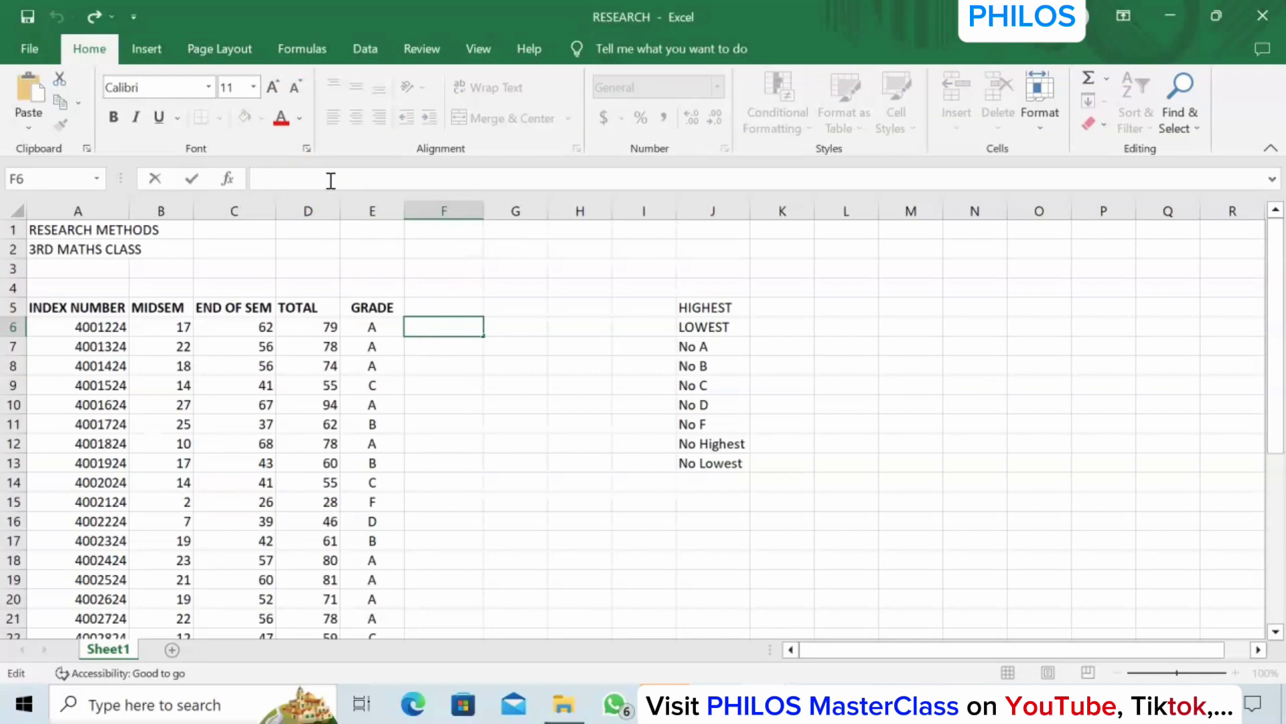
key(ctrl+v)
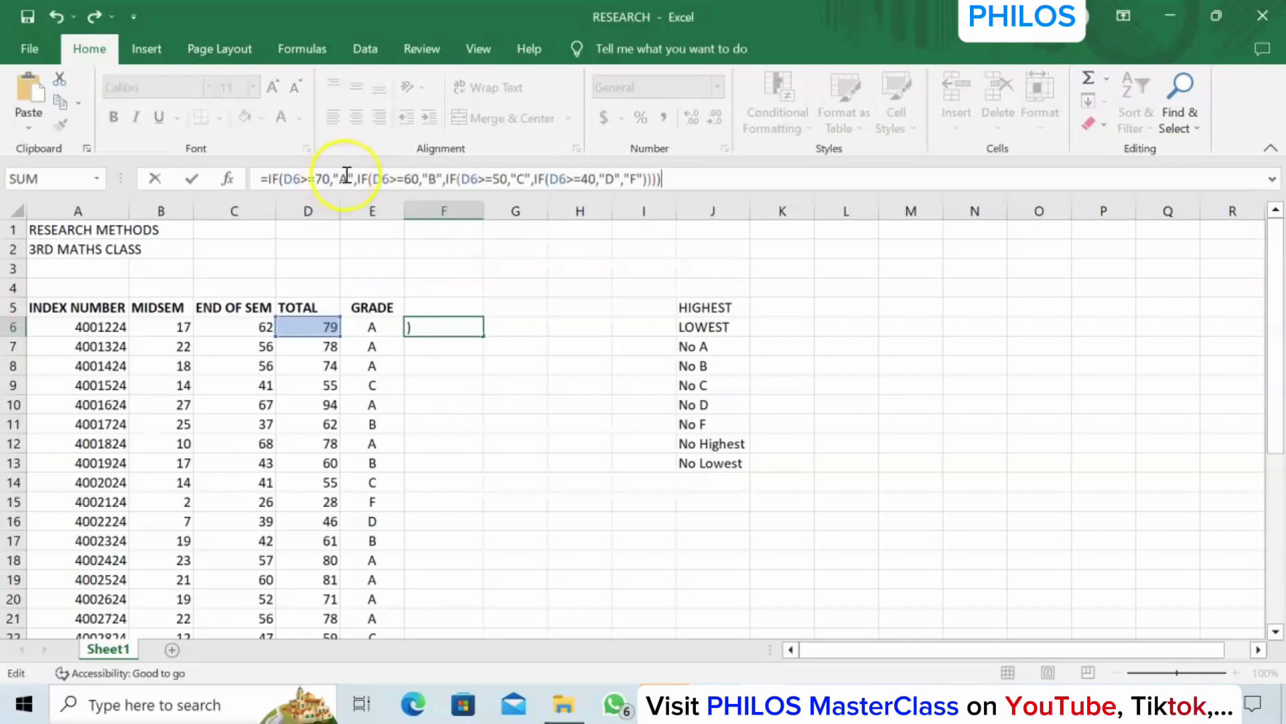
Replace the "A" result for totals of 70 or more with "EXCELLENT" in the F6 formula
click(346, 179)
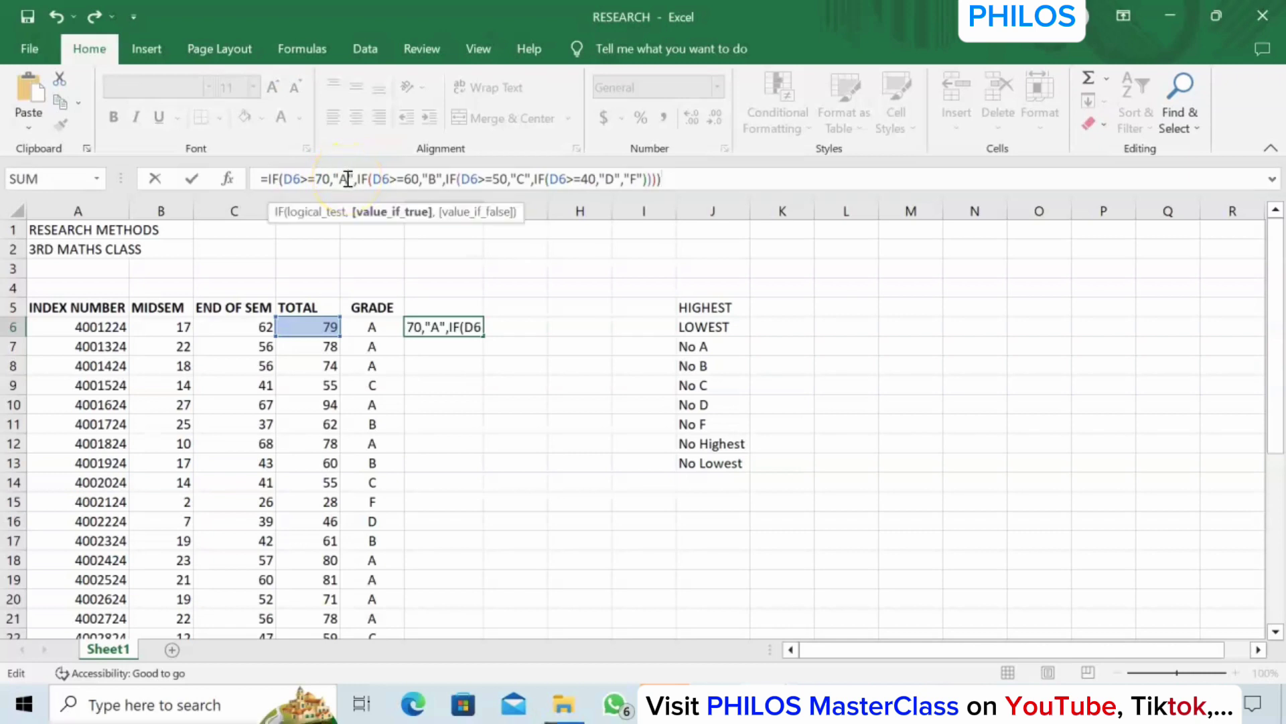
key(BackSpace)
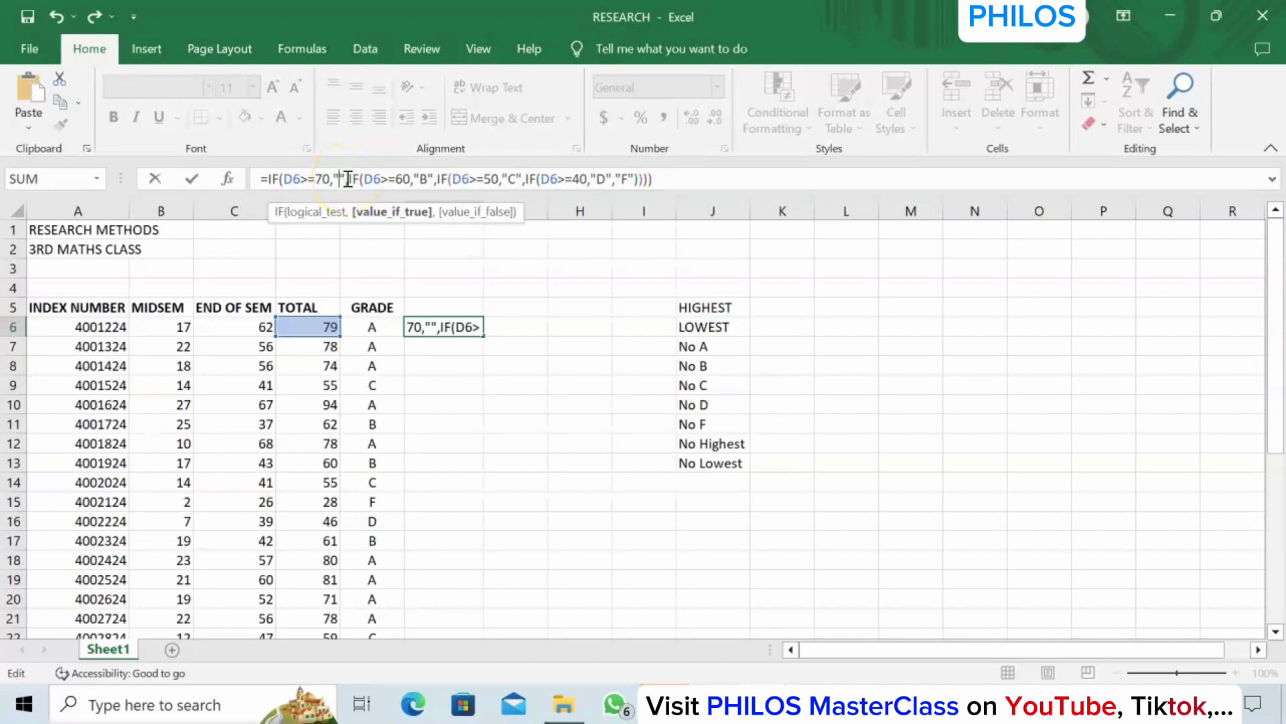
text(eX)
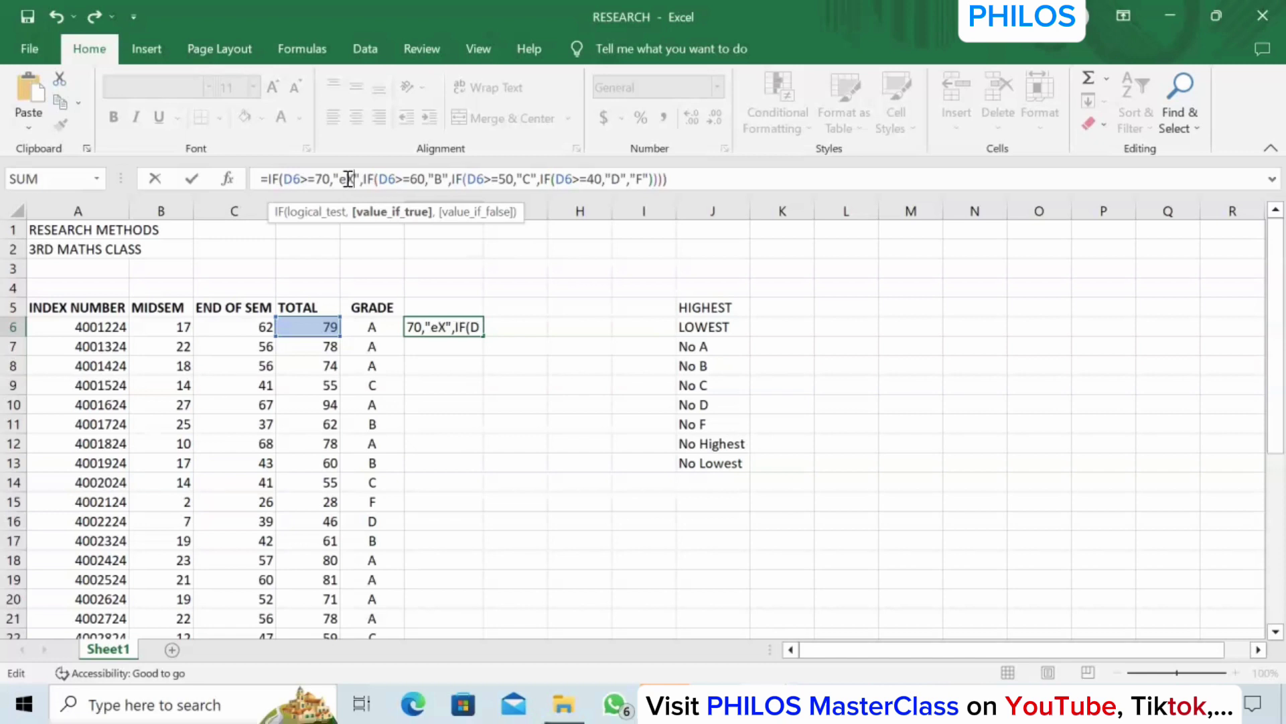
key(BackSpace)
text(EXC)
text(ELLENT)
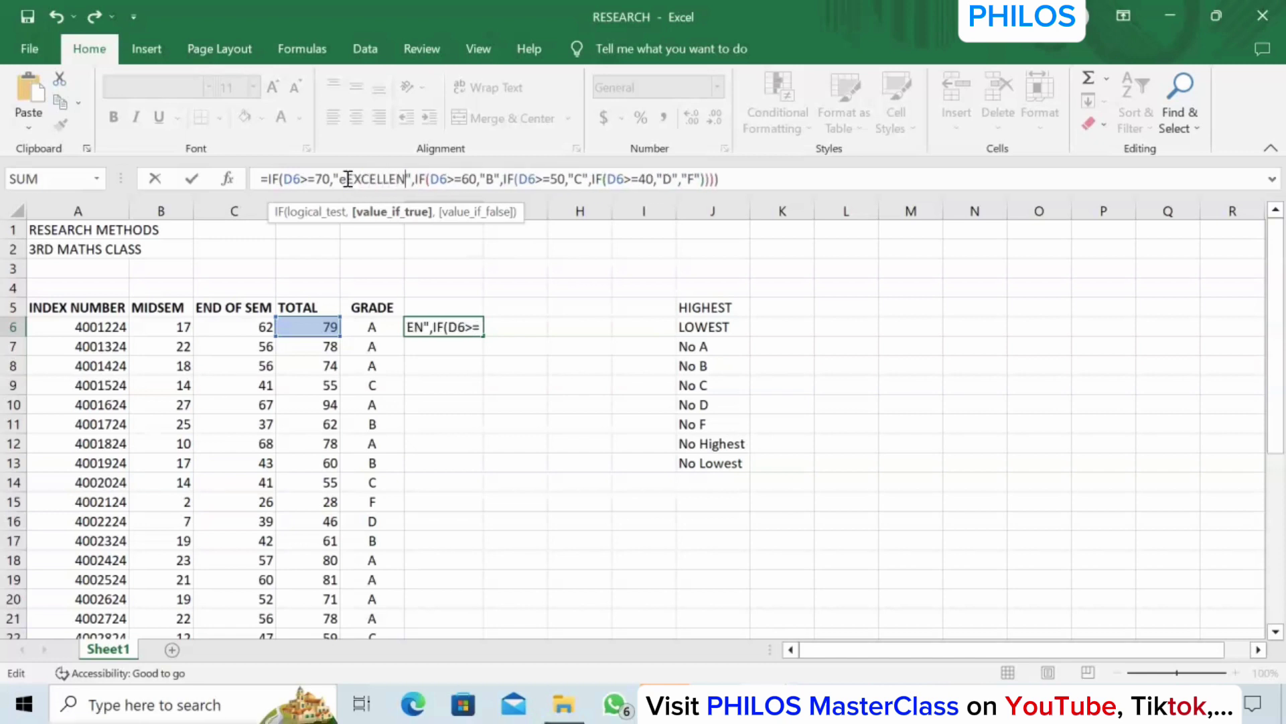
click(351, 179)
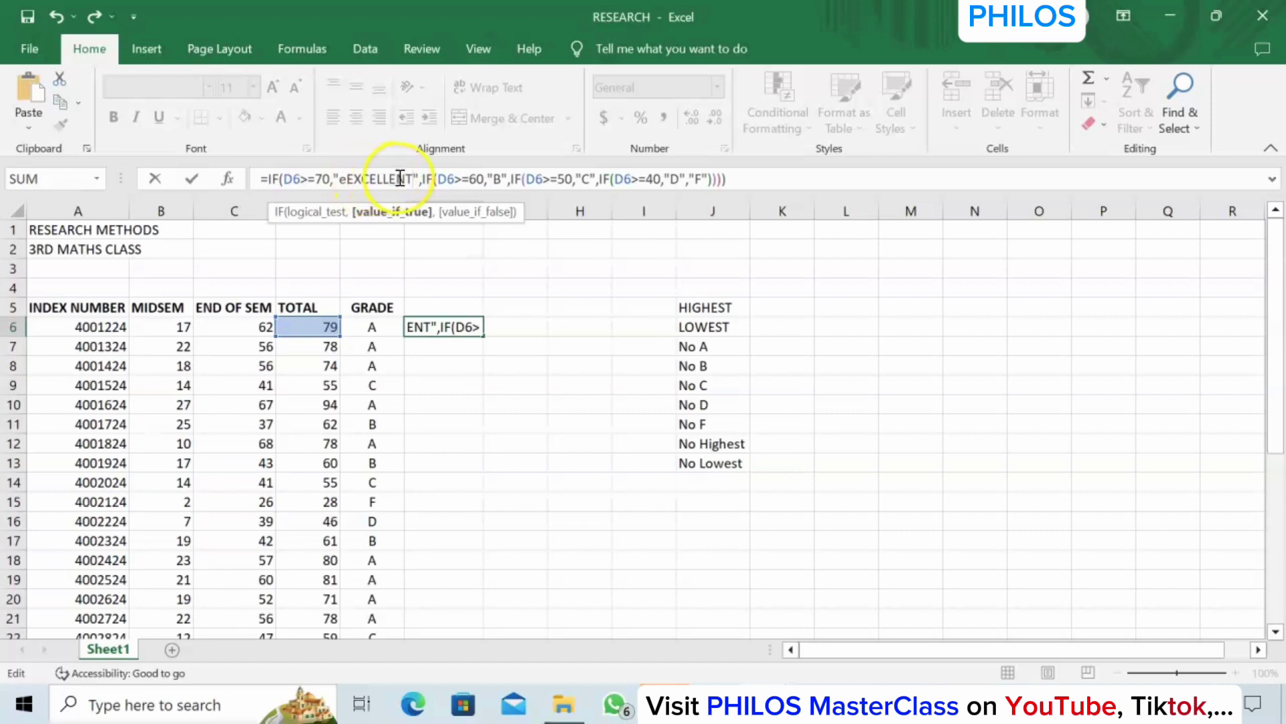
click(349, 180)
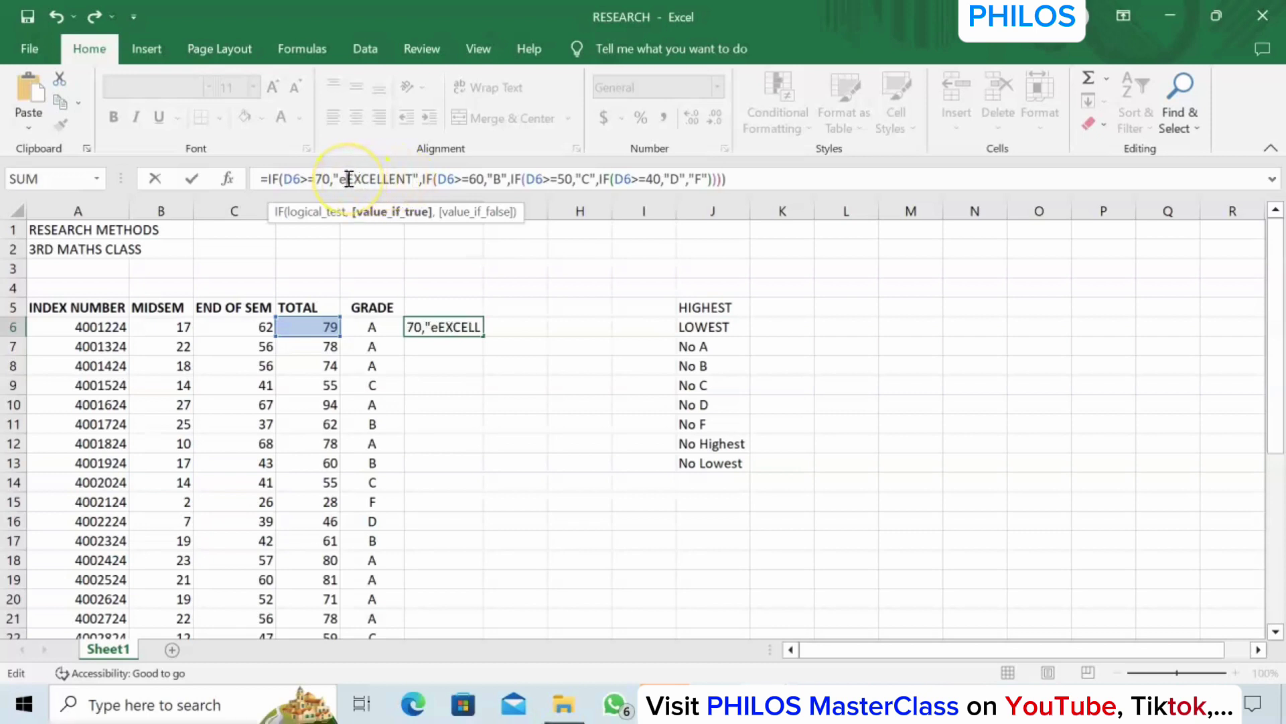
key(BackSpace)
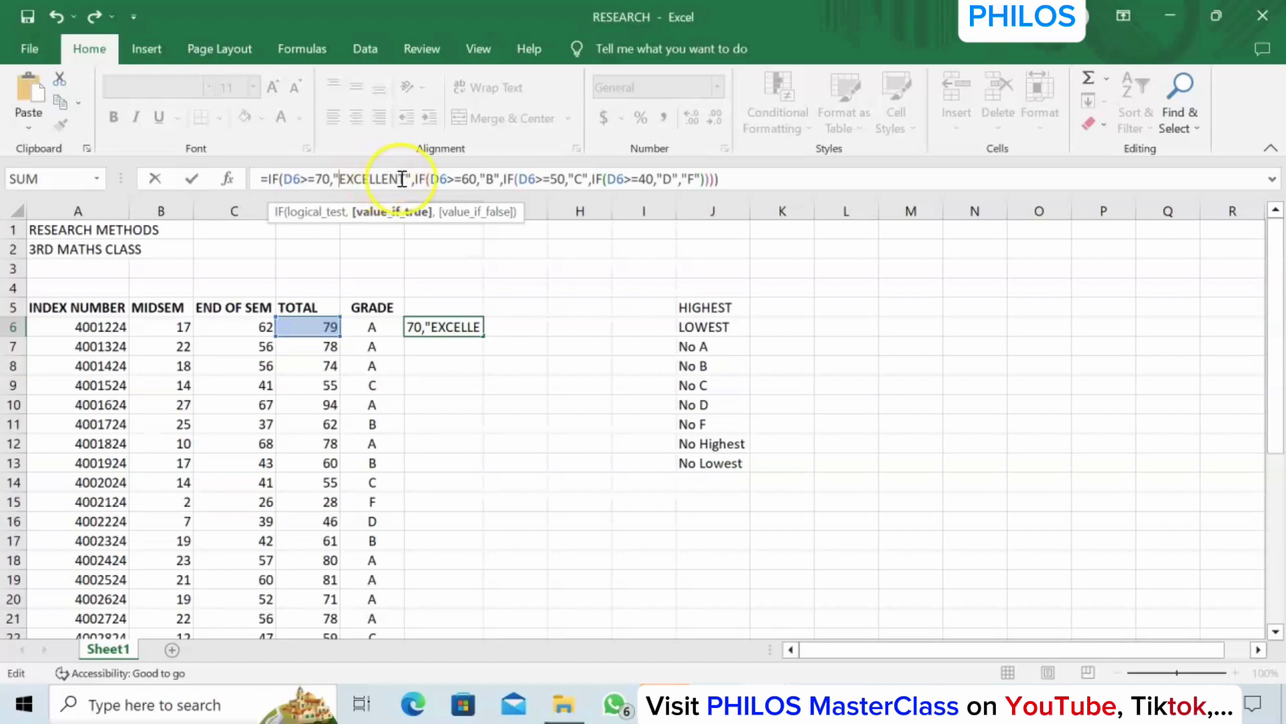
Replace the "B" result with "GOOD" and the "C" result with "CREDIT" in the F6 formula
click(493, 179)
key(BackSpace)
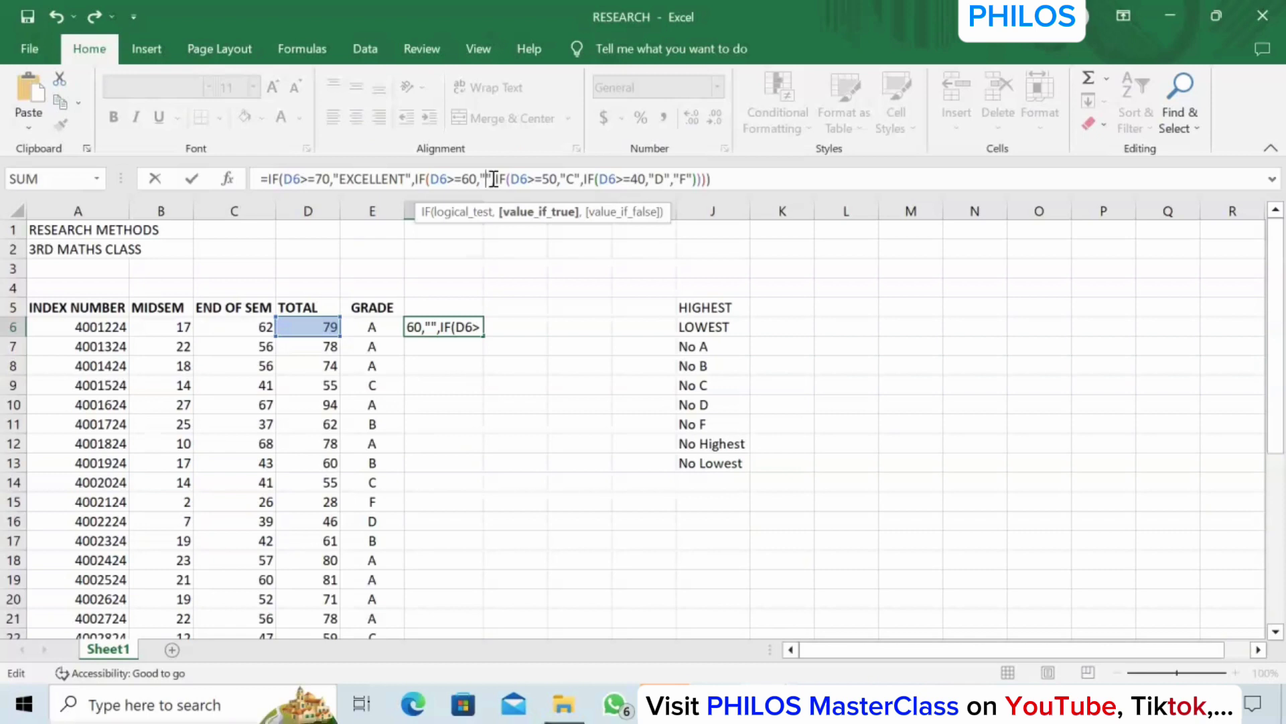
text(GOO)
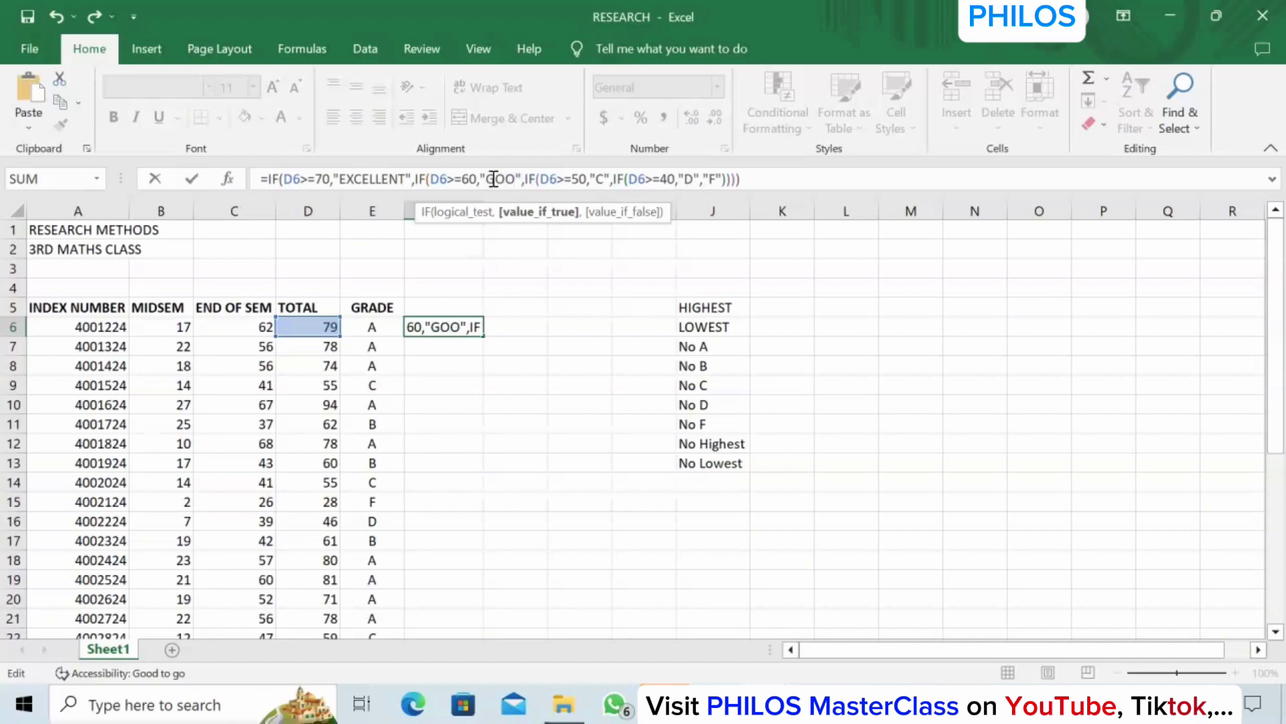
text(D)
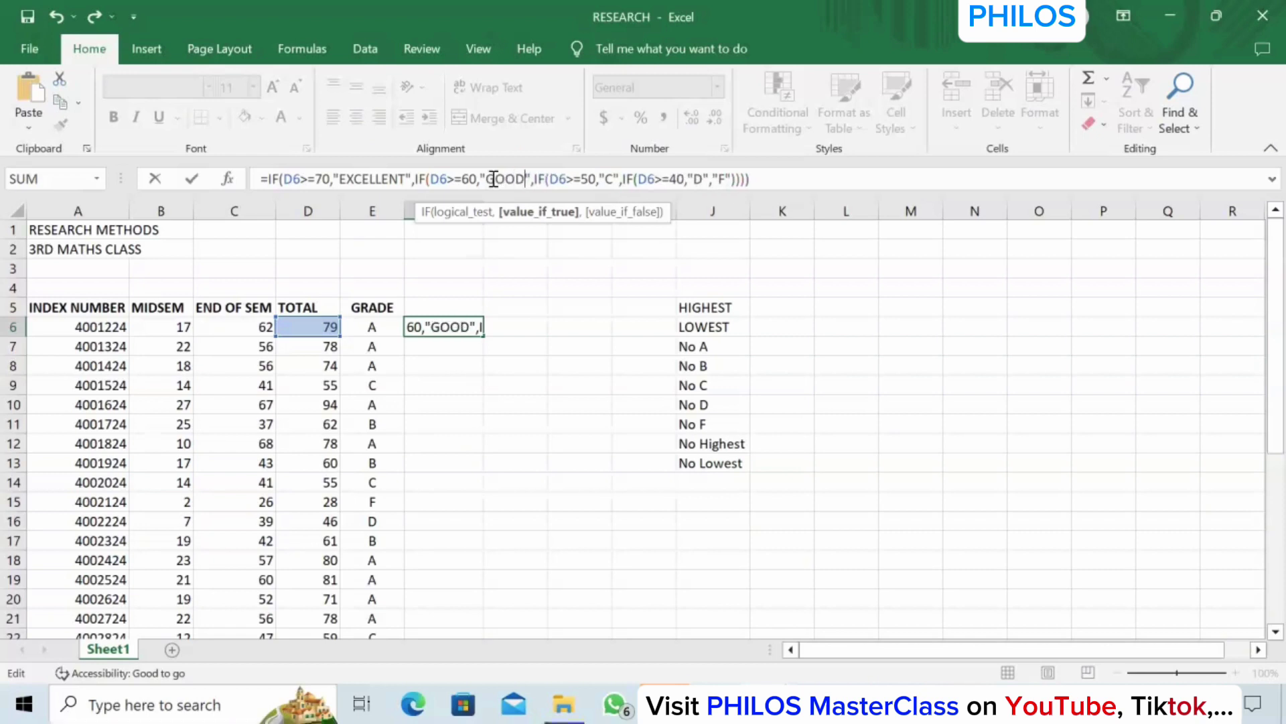
click(612, 179)
text(RE)
text(DIT)
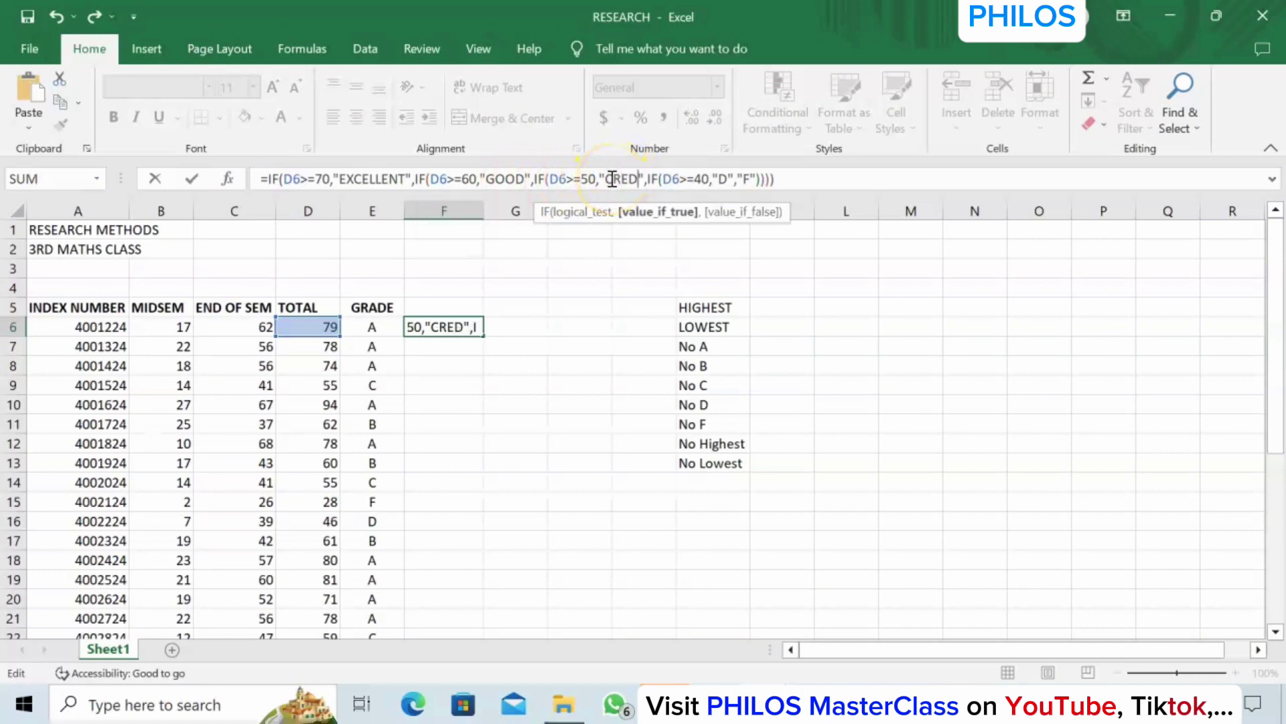
click(629, 180)
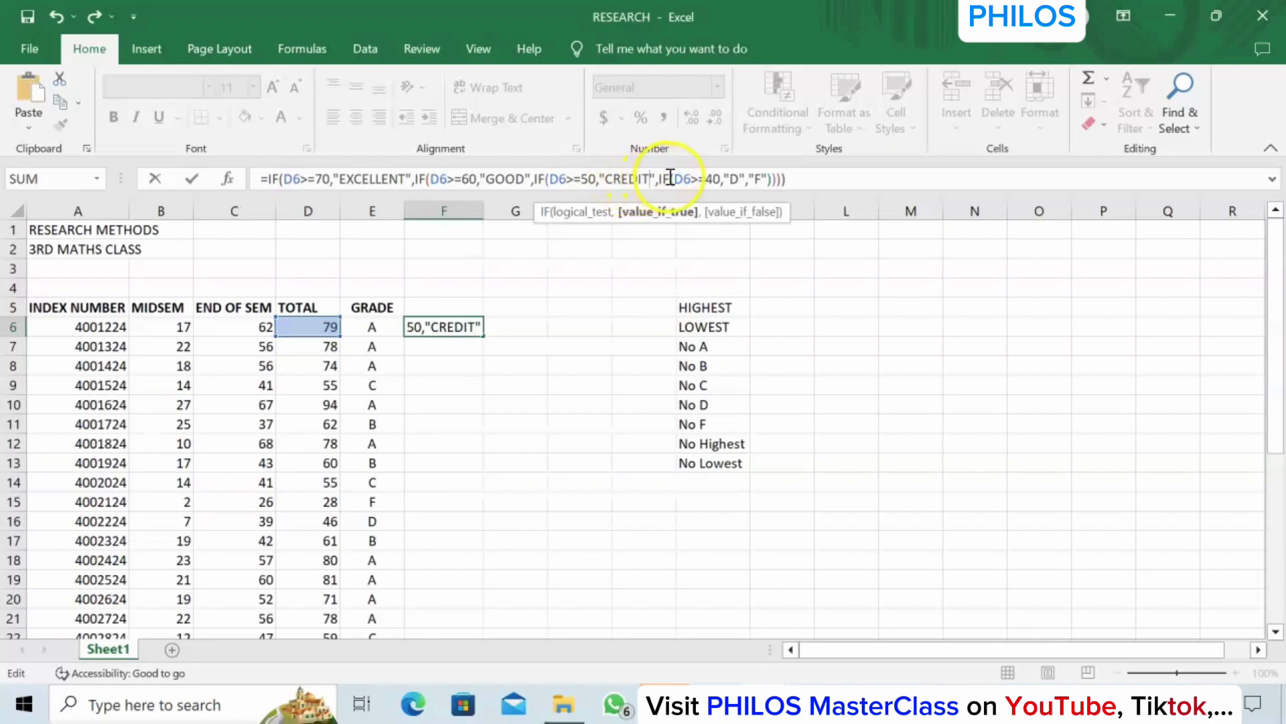
Replace the "D" result with "PASS" and the "F" fallback with "FAIL" in the F6 formula, and enter it
click(742, 179)
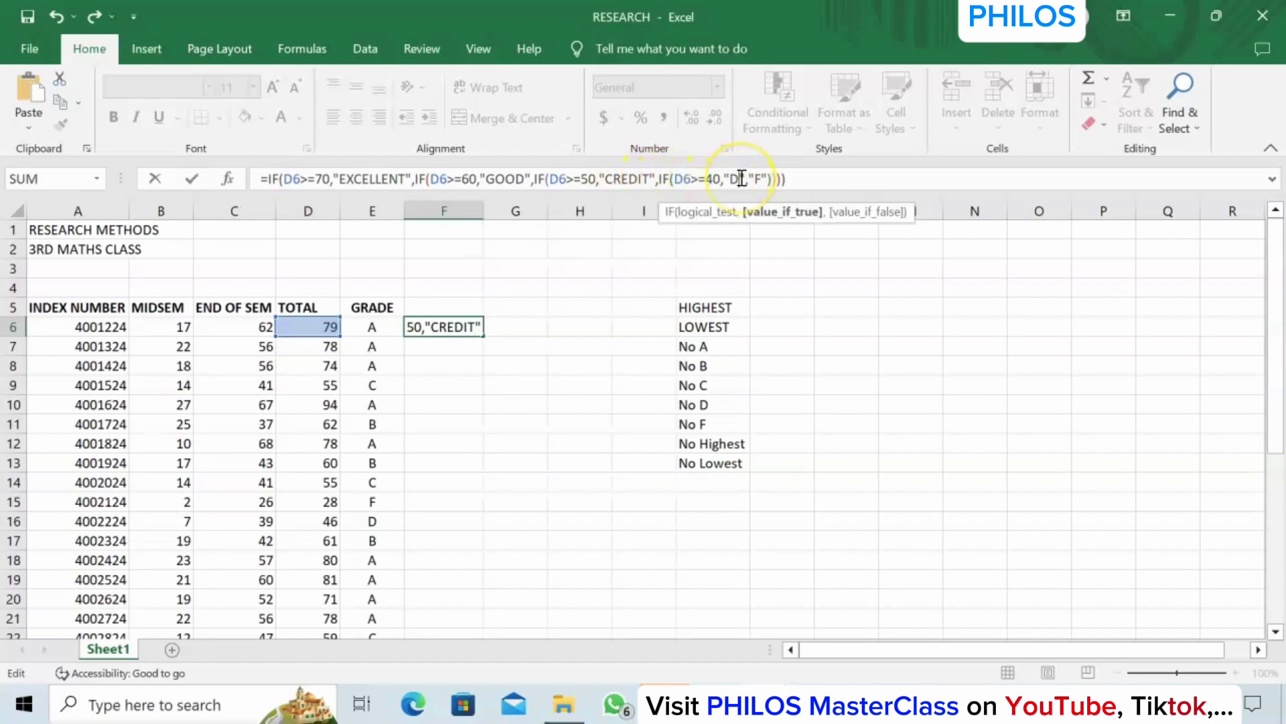
click(765, 196)
key(BackSpace)
text())
text(PASS)
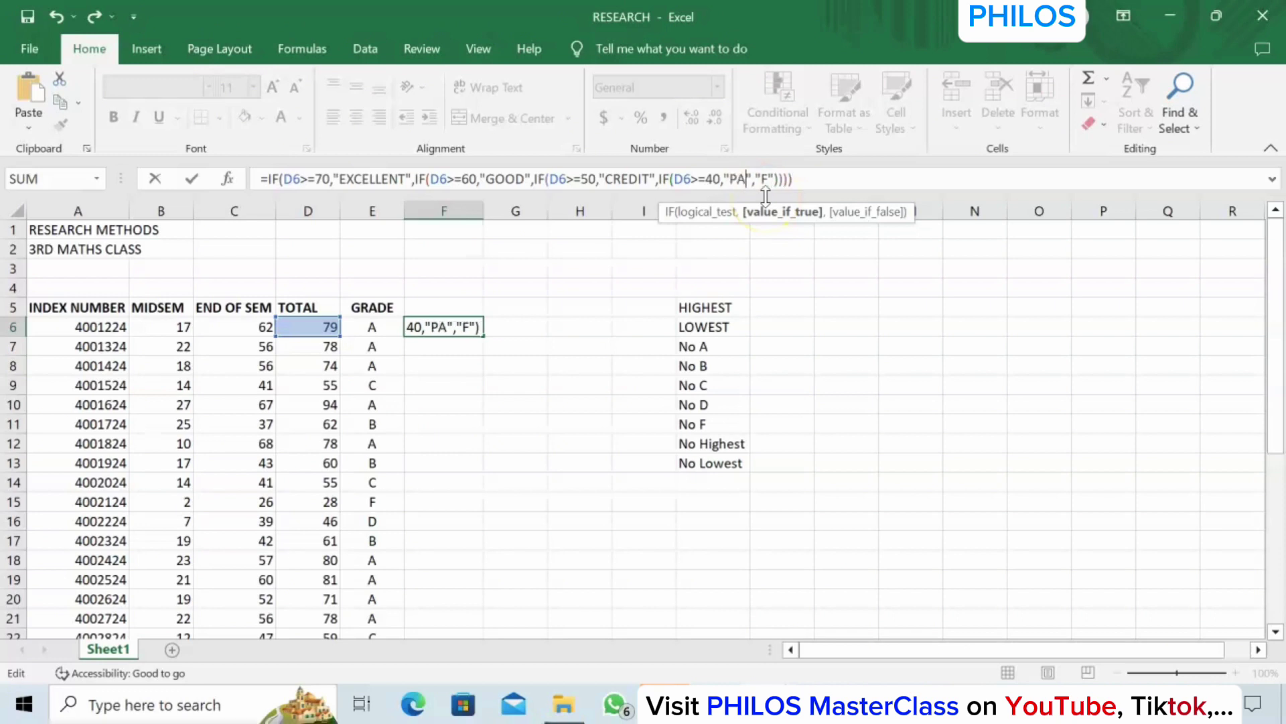
click(785, 181)
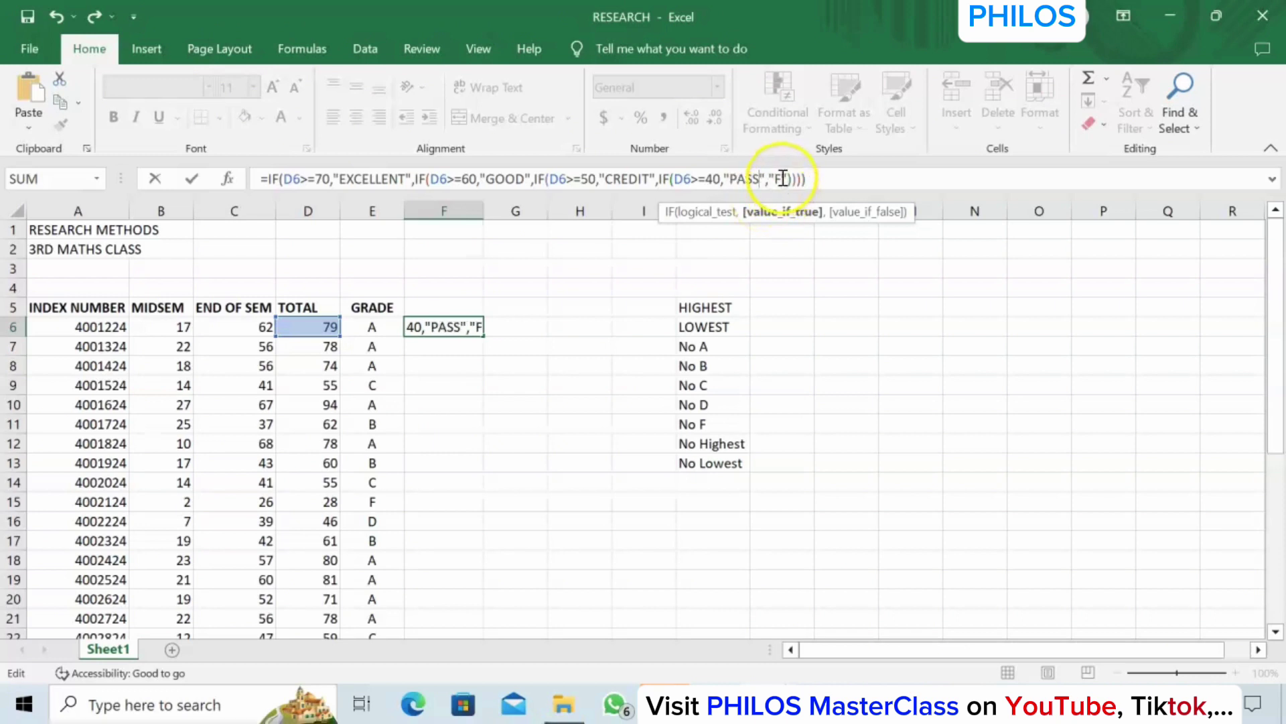
click(783, 180)
text(AIL)
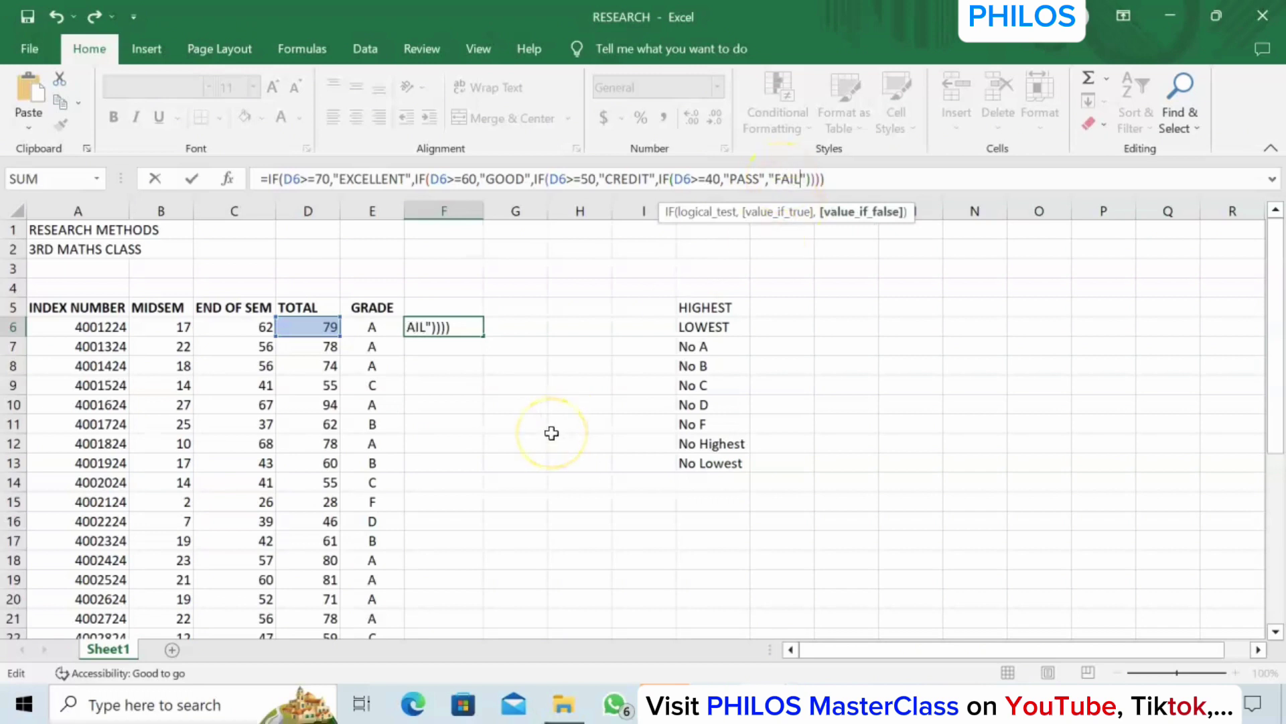
key(Return)
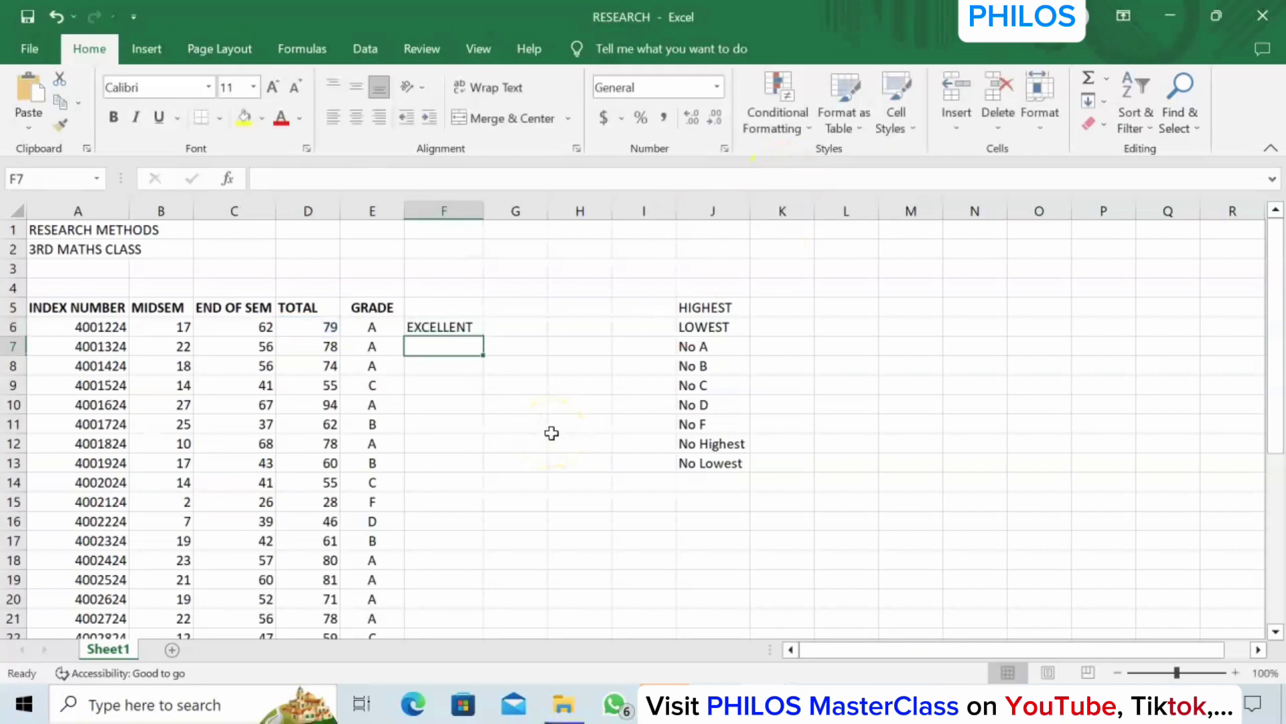
Fill the F6 remark formula down column F through row 36 and check the remarks against the grades
click(441, 328)
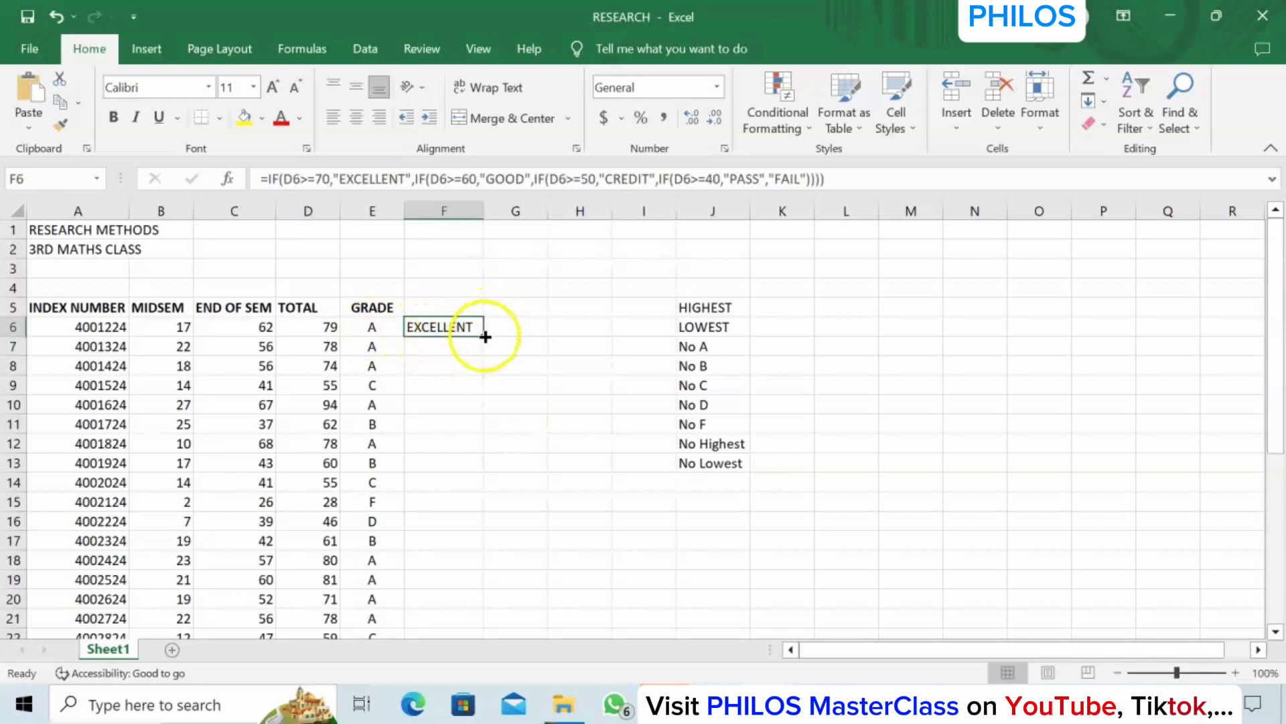
drag(483, 336, 489, 583)
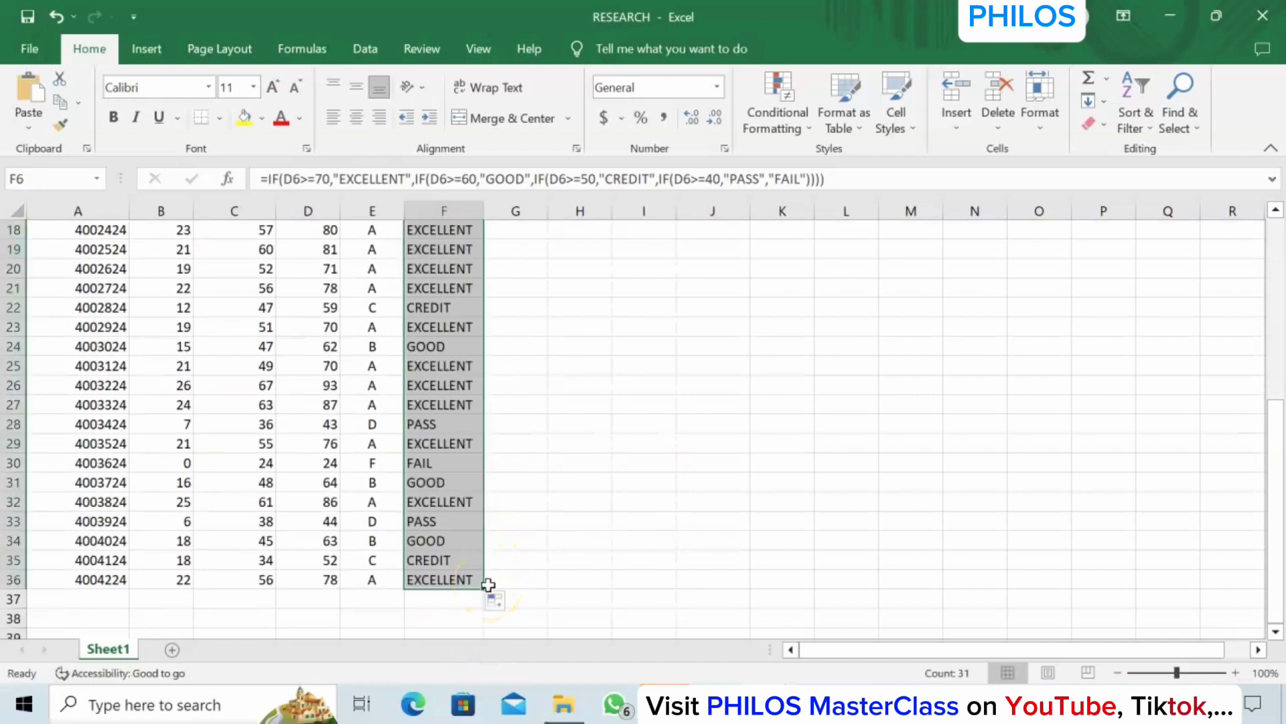
click(382, 521)
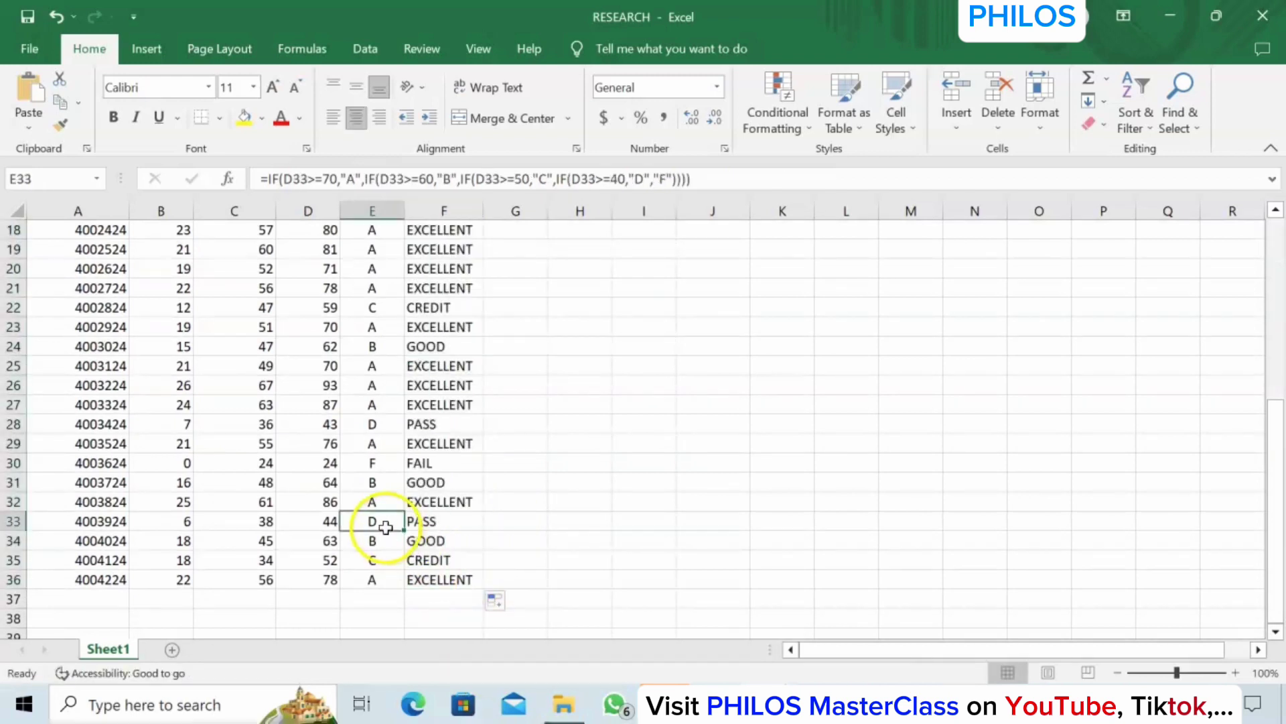
click(421, 525)
key(Up)
key(Up)
key(Up)
key(Up)
key(Up)
key(Up)
key(Up)
key(Up)
key(Up)
key(Up)
key(Up)
key(Up)
key(Up)
key(Up)
key(Up)
key(Up)
key(Up)
key(Up)
key(Up)
key(Up)
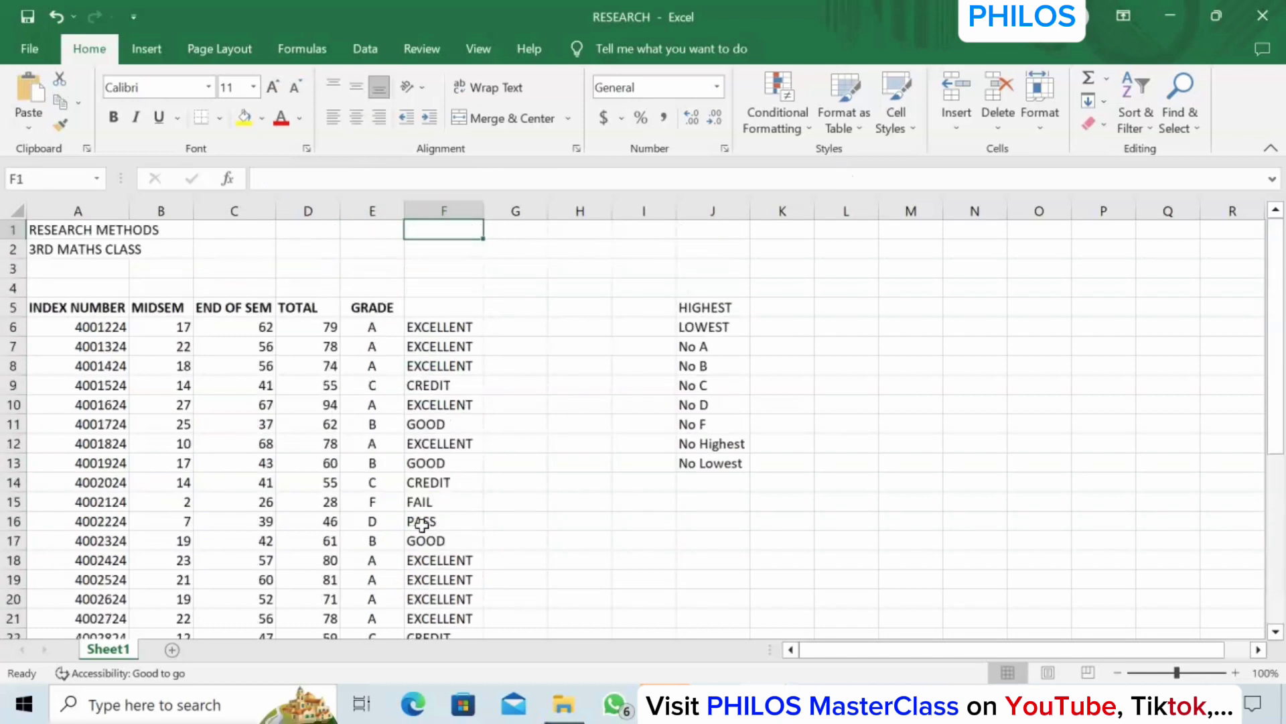
click(515, 346)
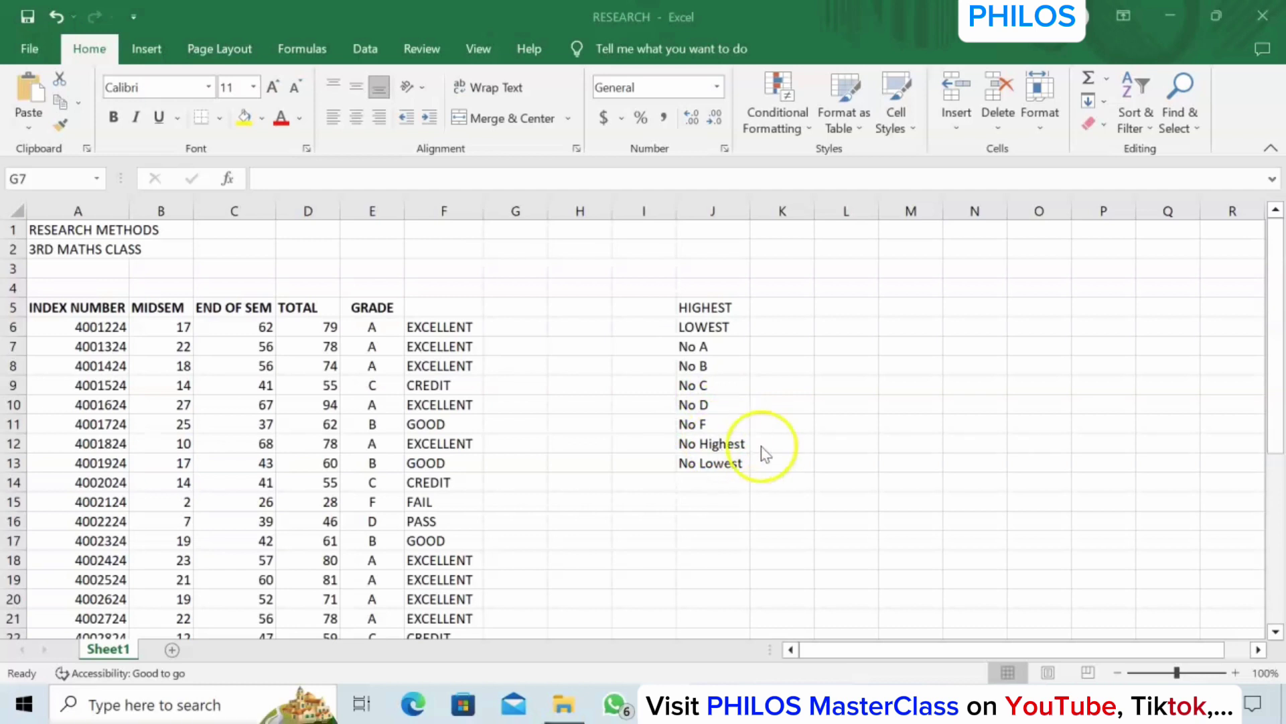
Enter =MAX(D6:D36) in K5 beside HIGHEST to find the highest total, and check the result
click(771, 306)
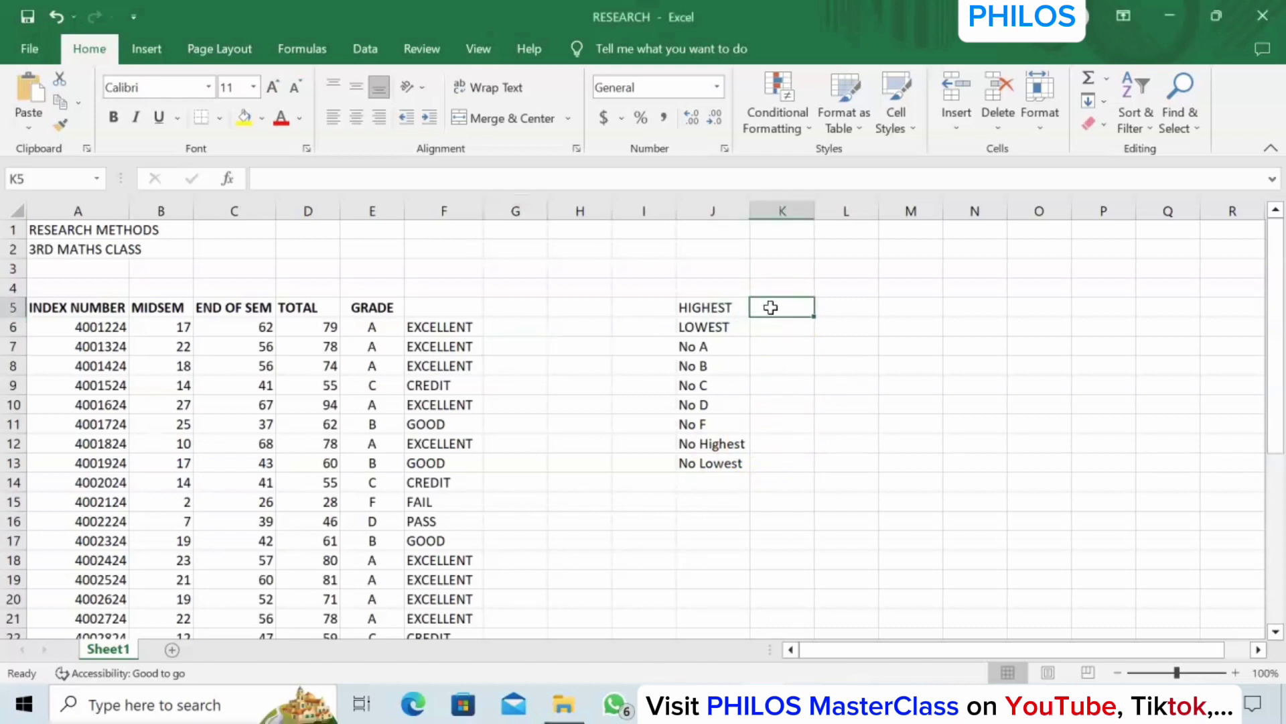
text(=)
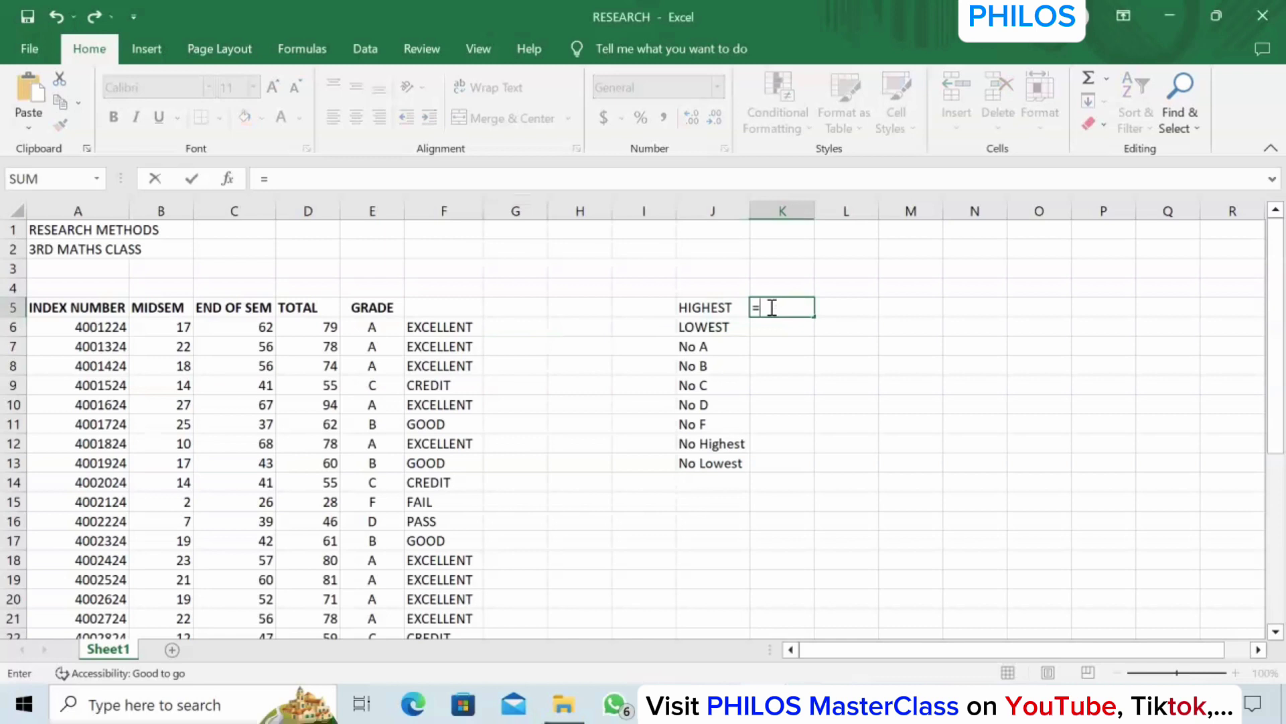
text(MAX)
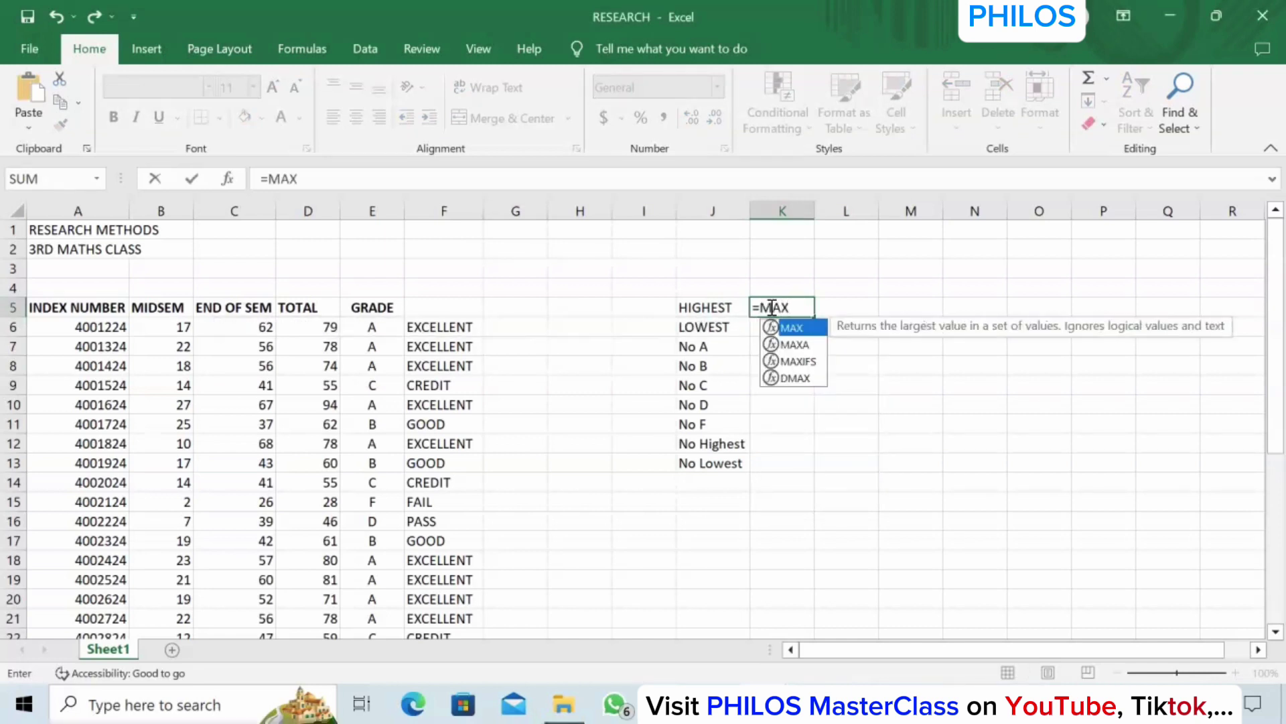
text(()
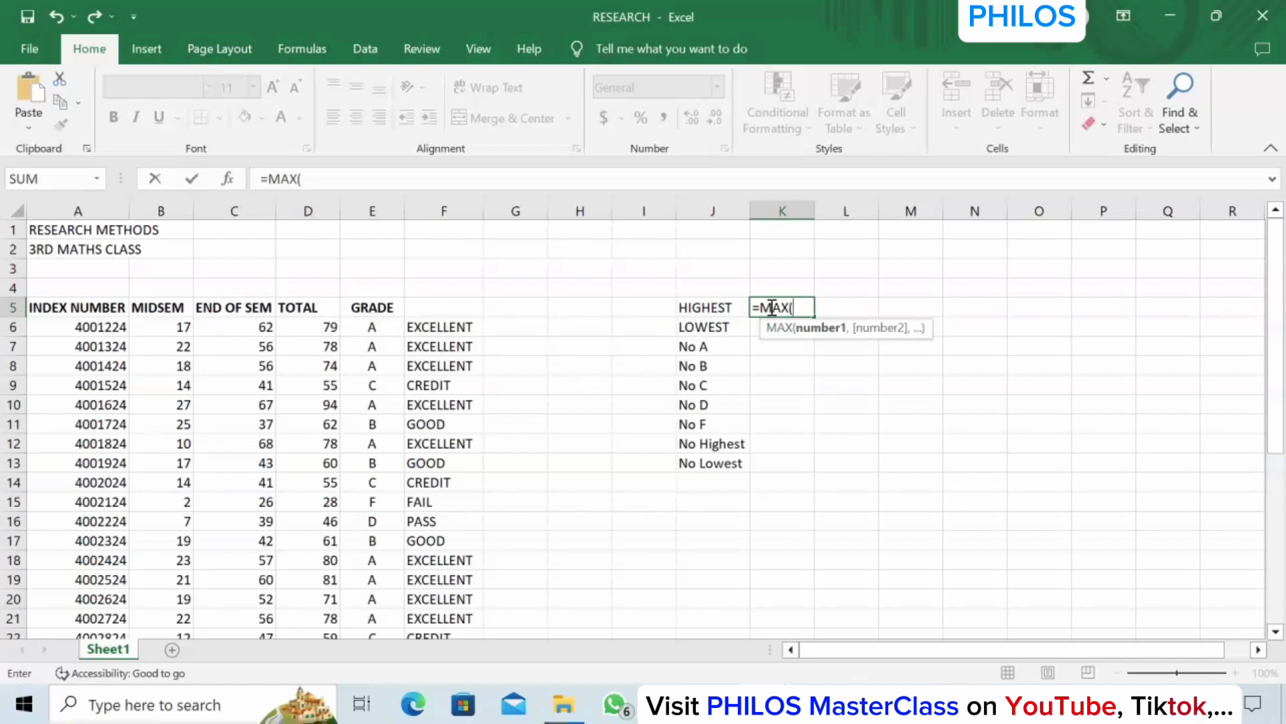
click(331, 328)
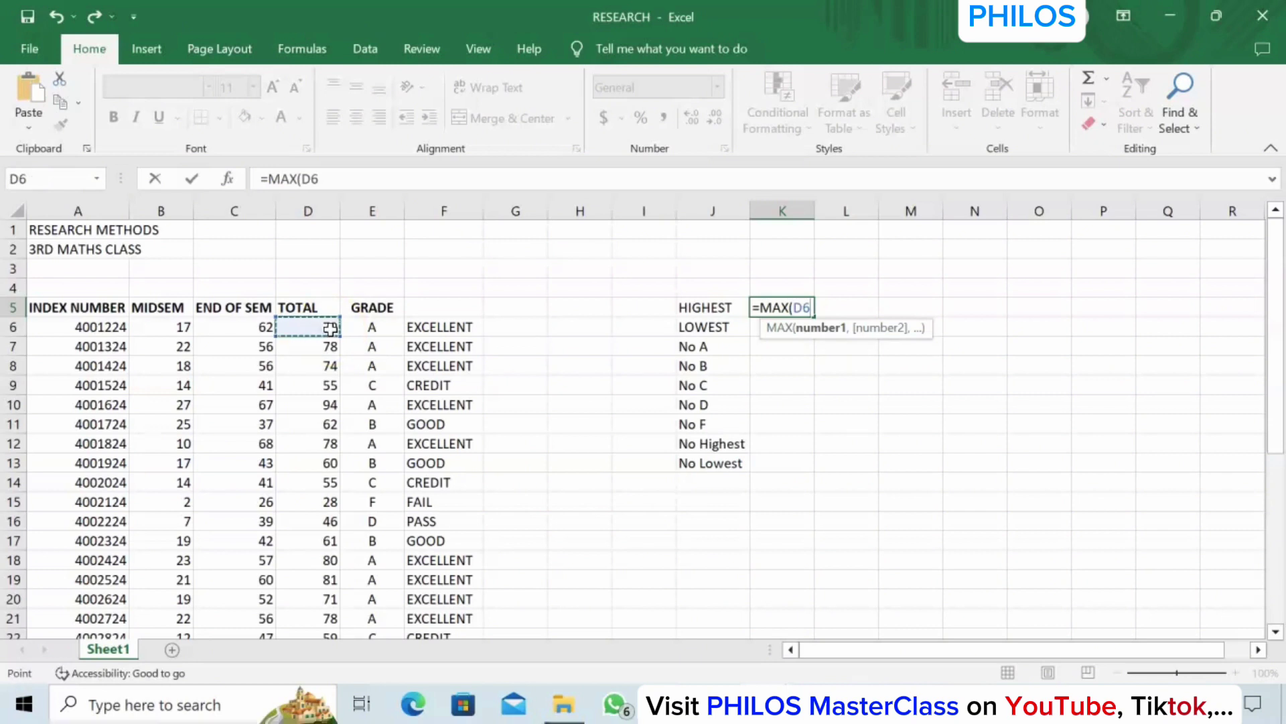
drag(331, 329, 331, 546)
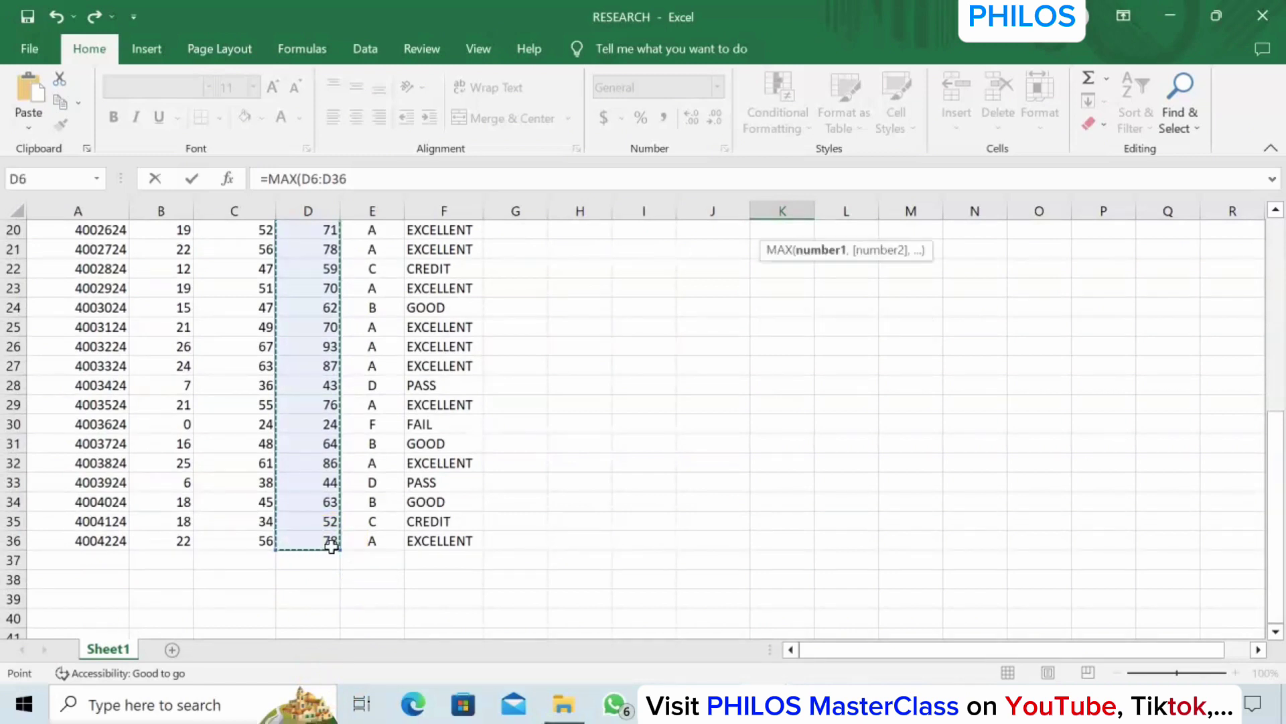
click(1278, 306)
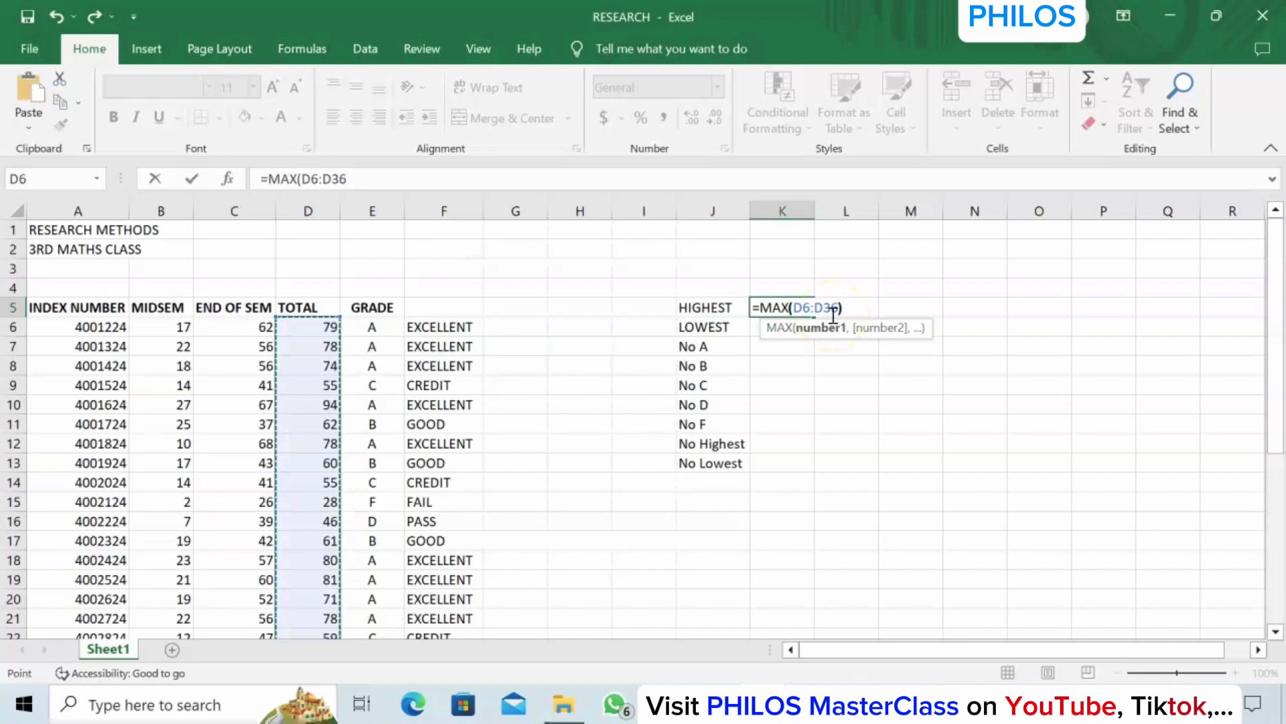
text())
key(Return)
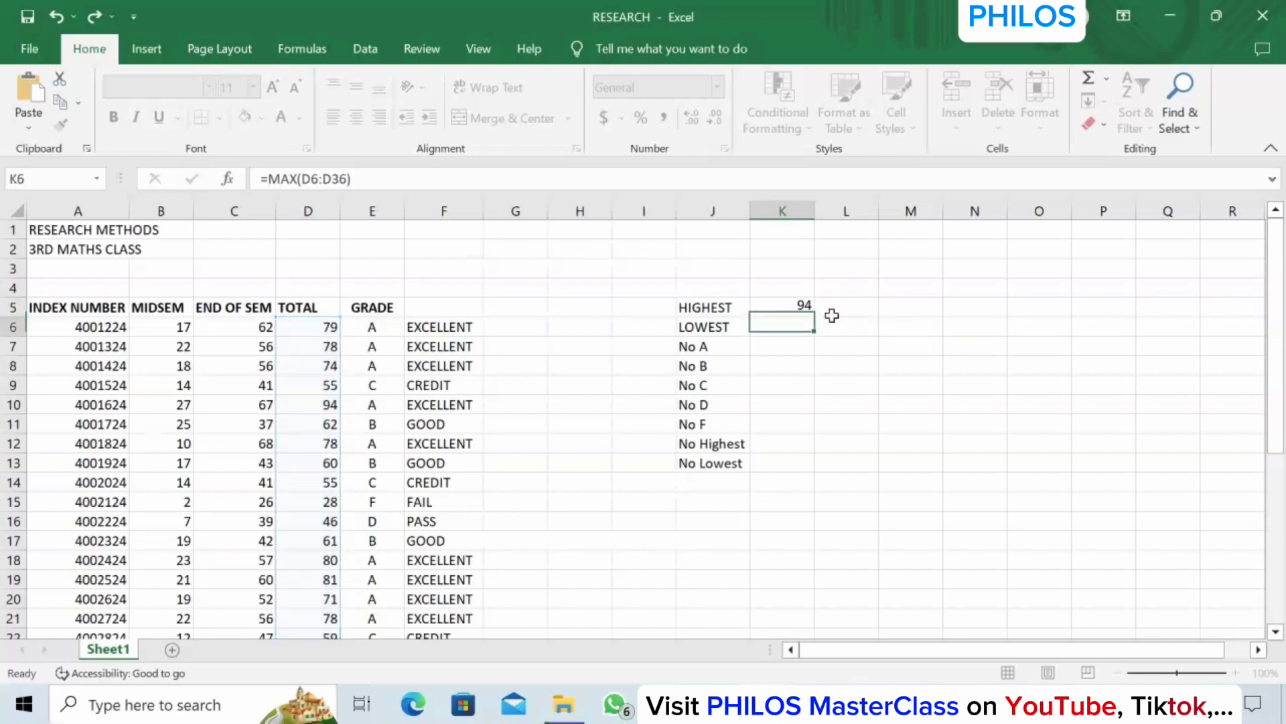
click(809, 325)
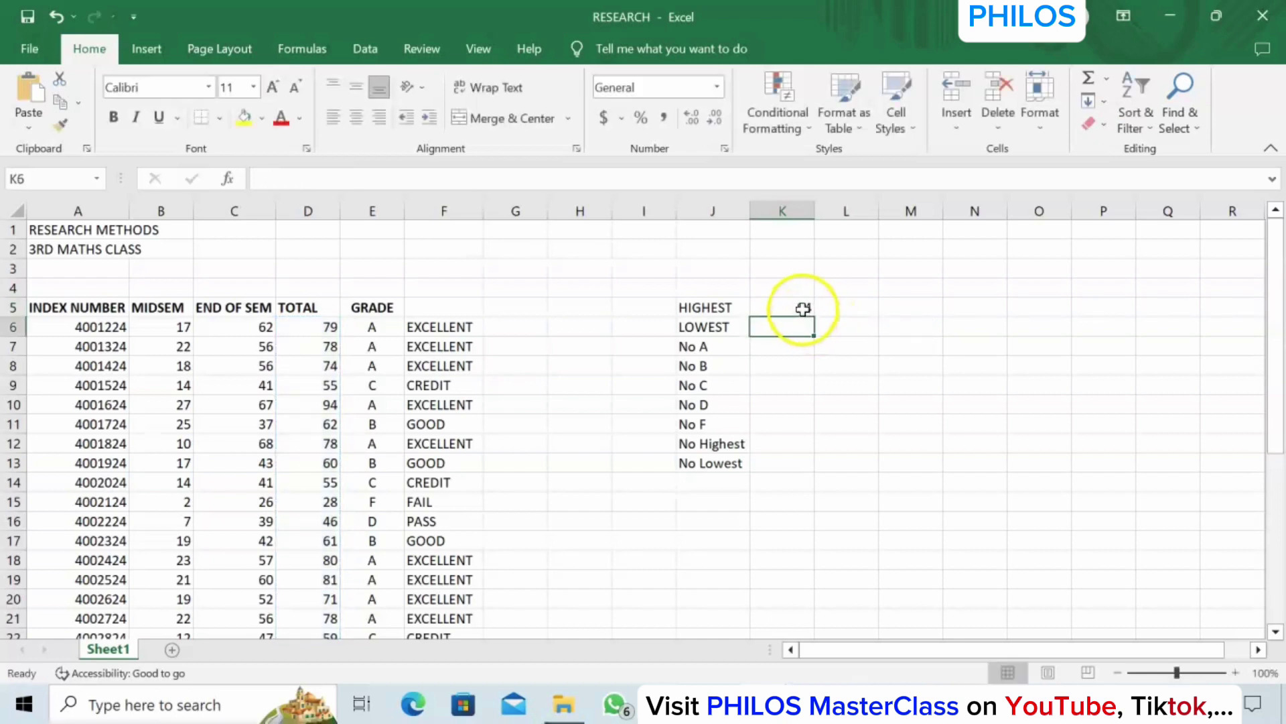
click(802, 309)
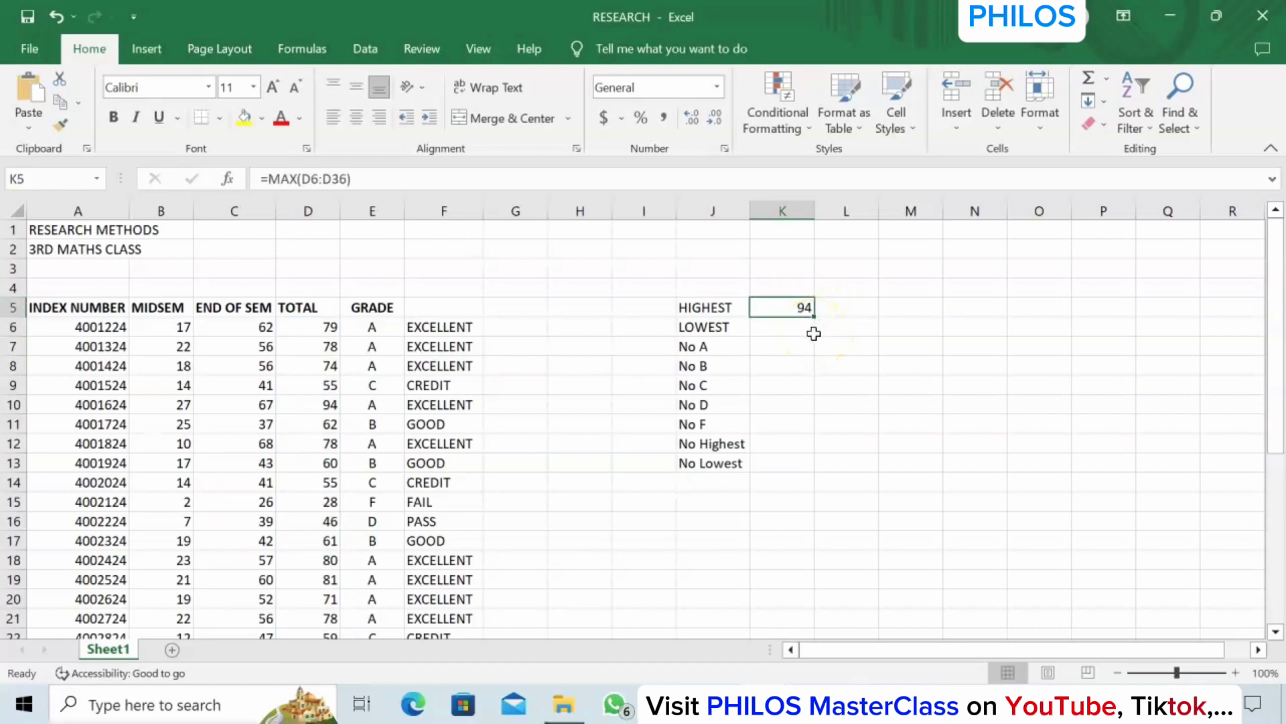
Enter =MIN(D6:D36) in K6 beside LOWEST to find the lowest total
click(803, 328)
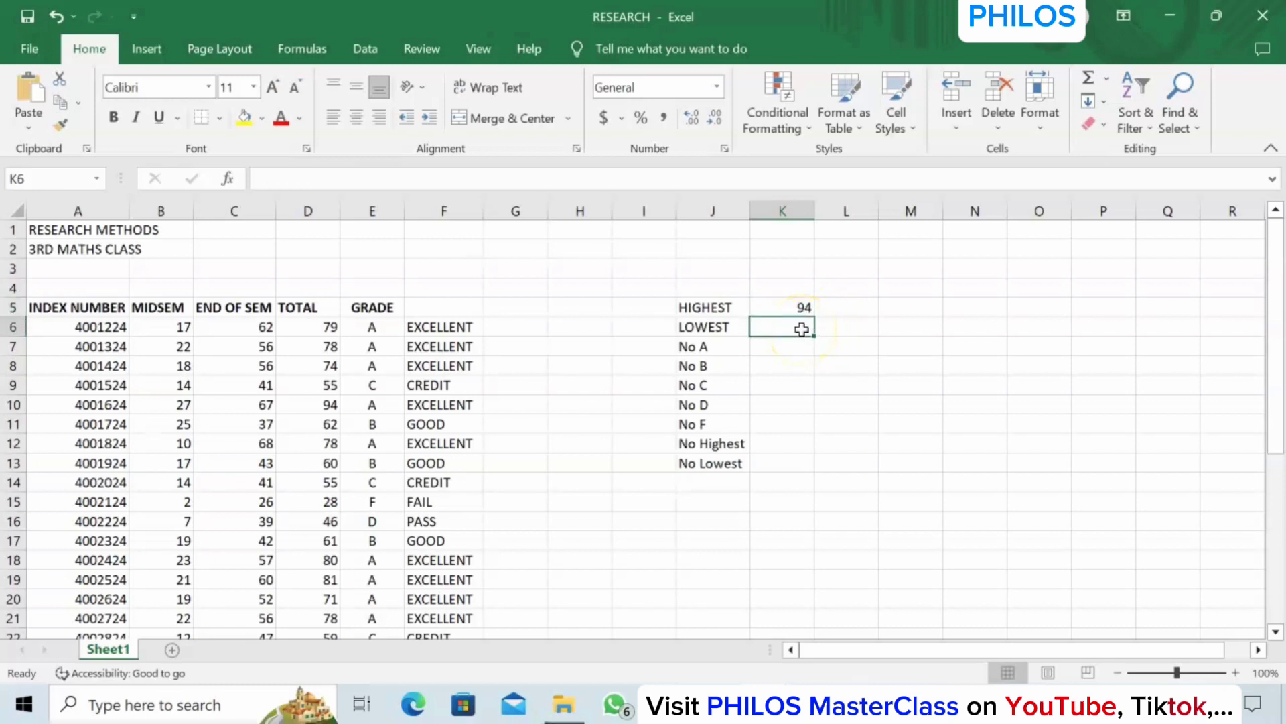
text(=MI)
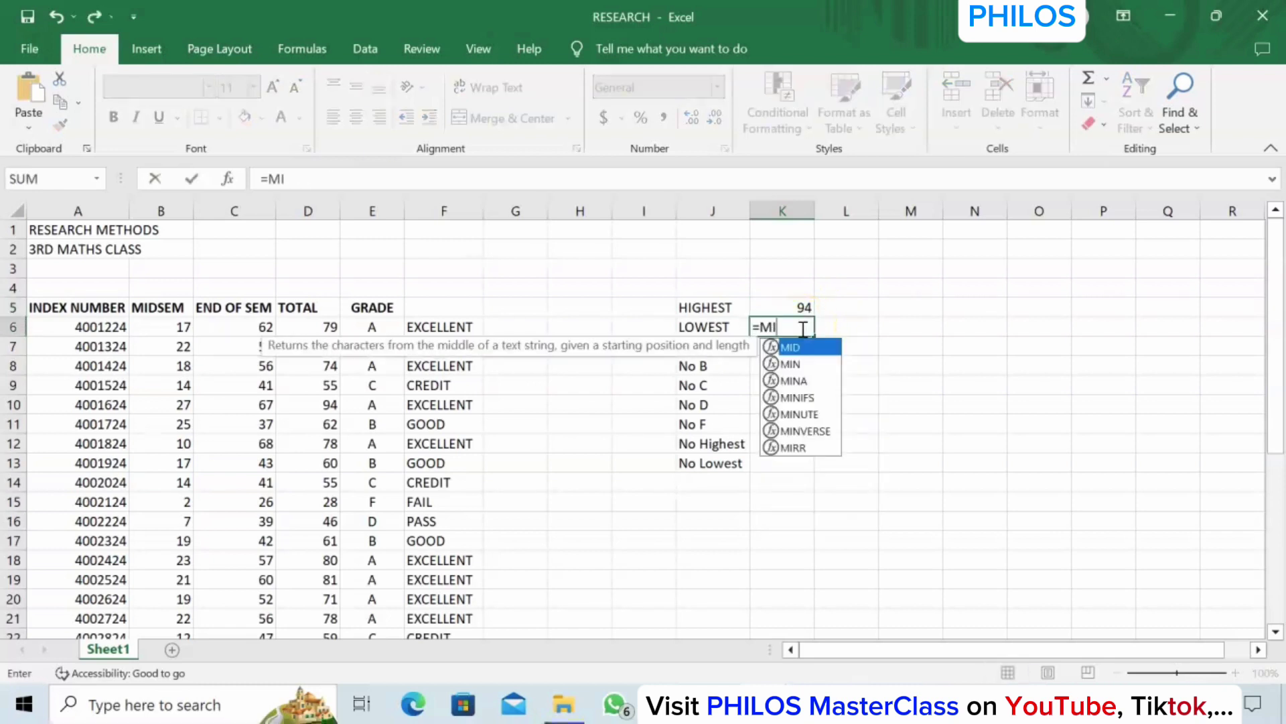
text(N)
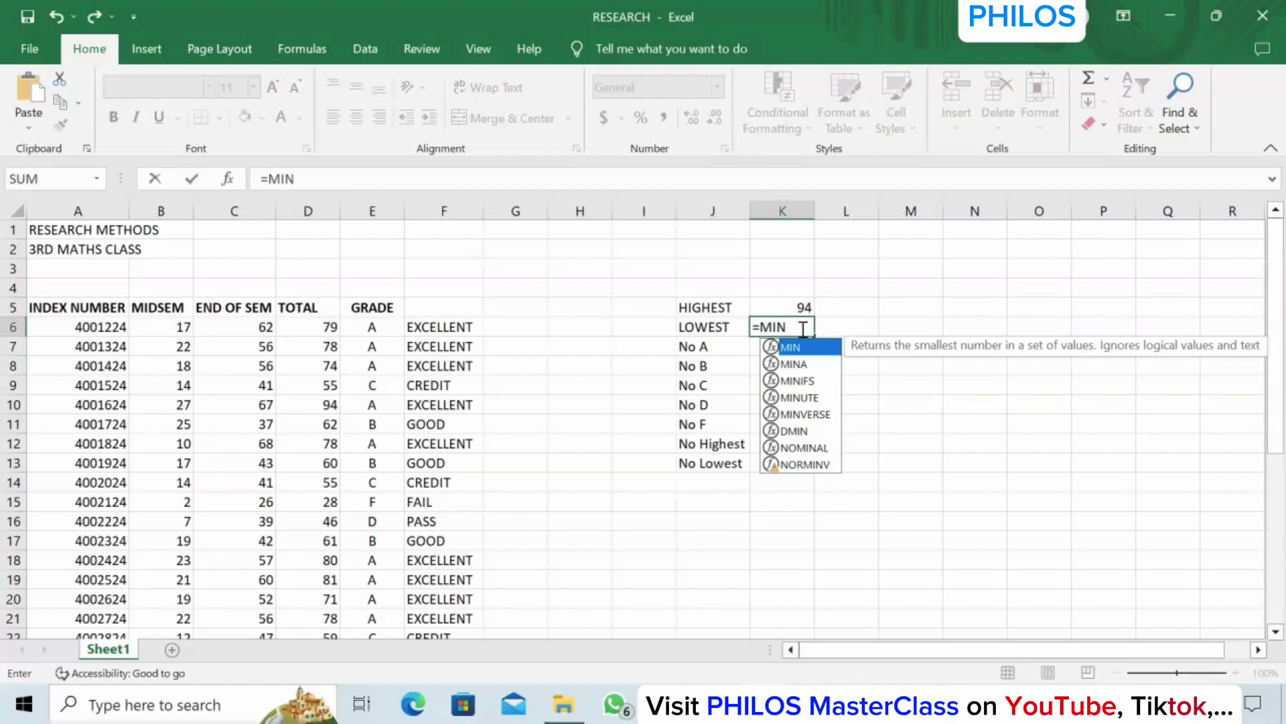
text(()
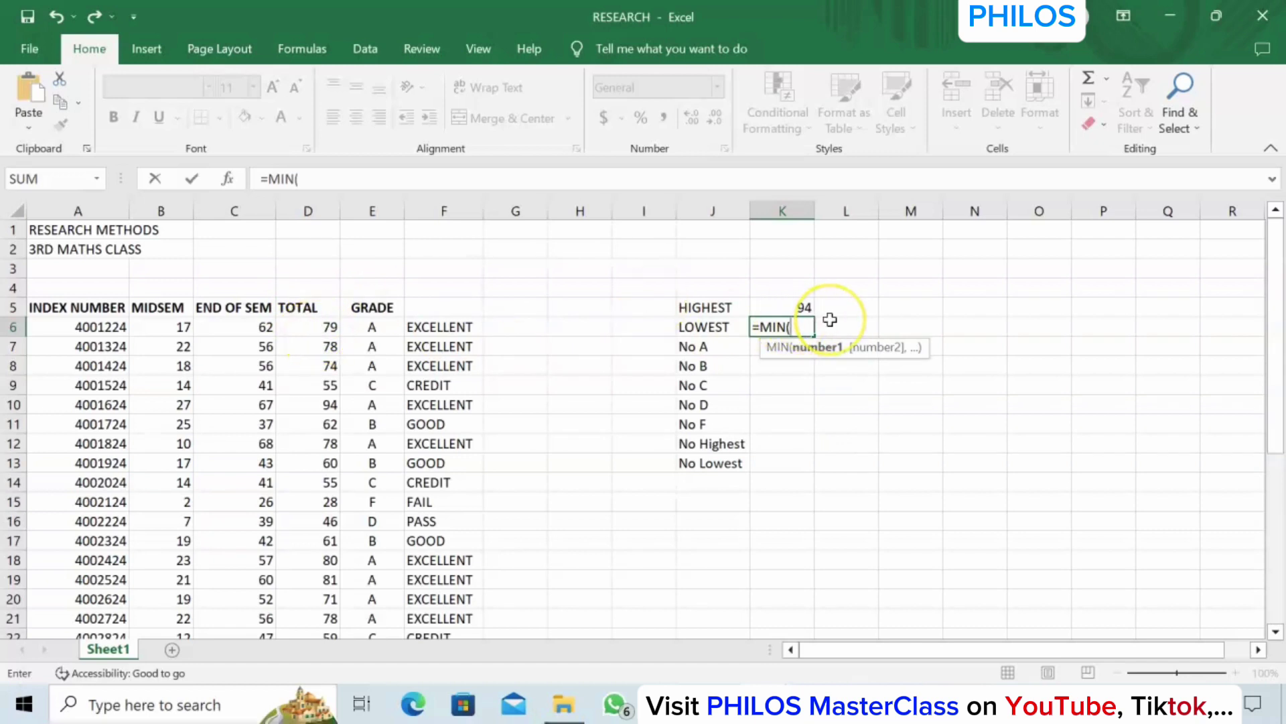
text(D6)
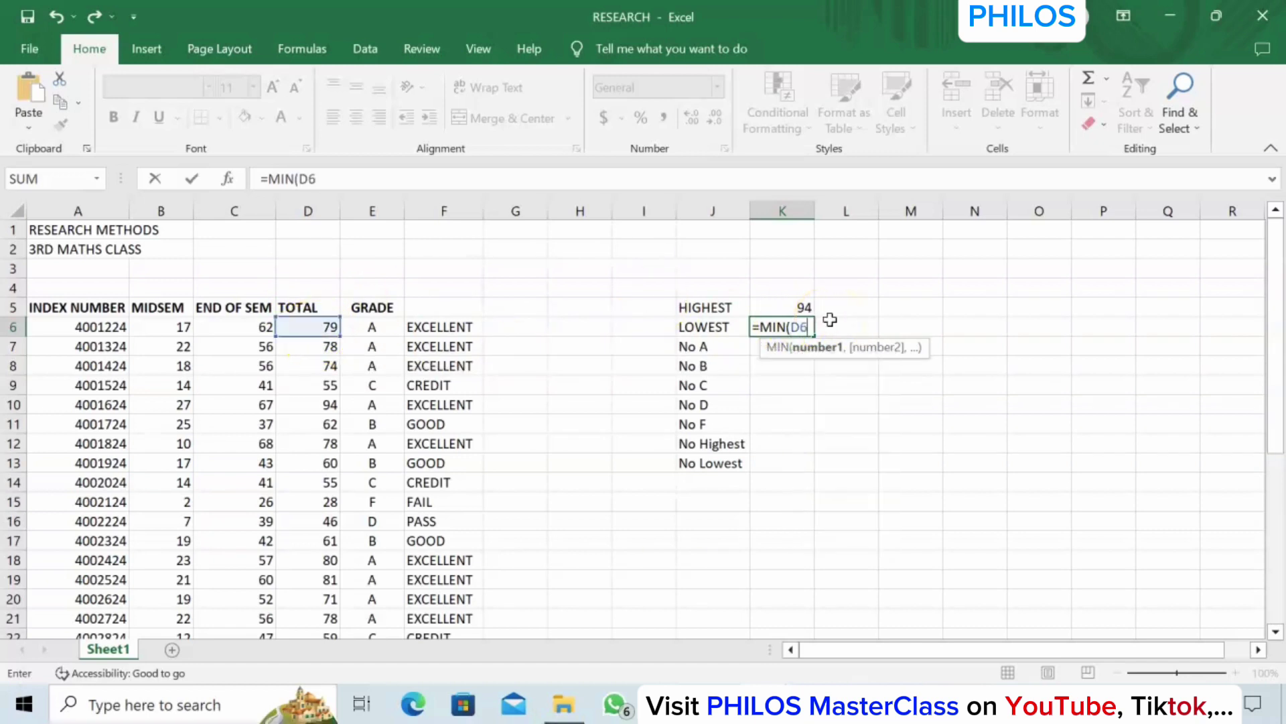
text(:D36)
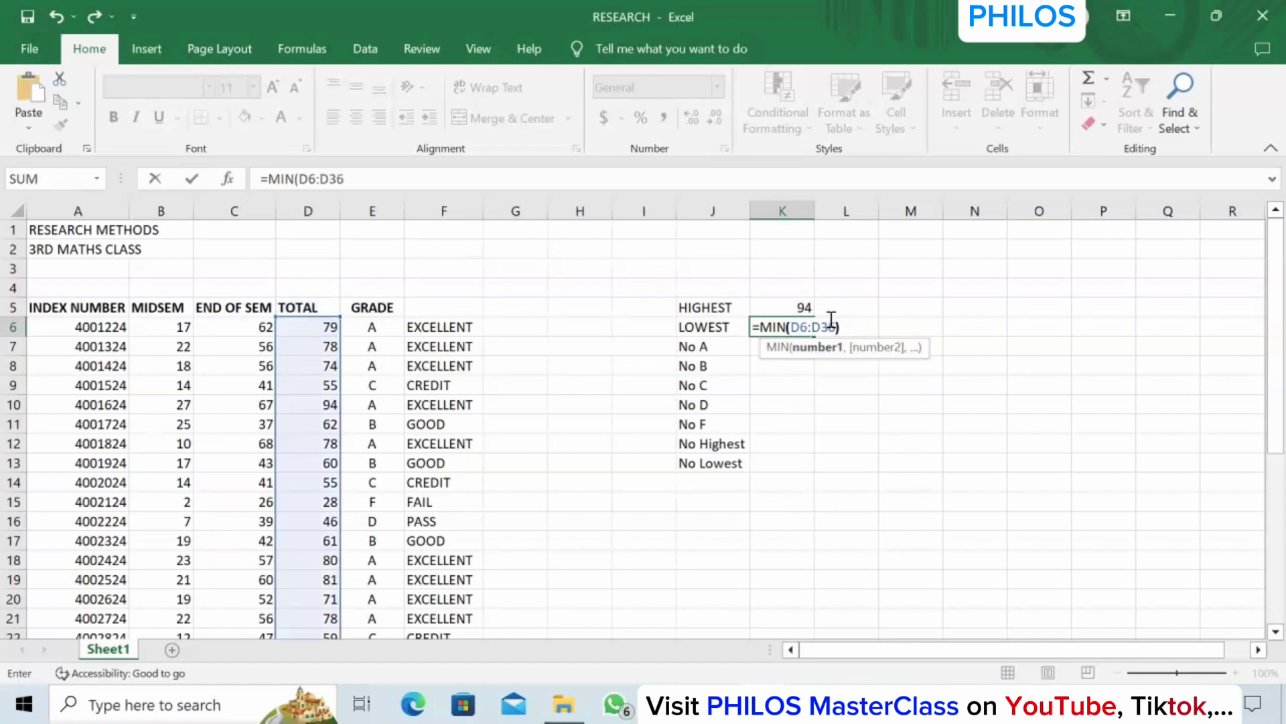
text())
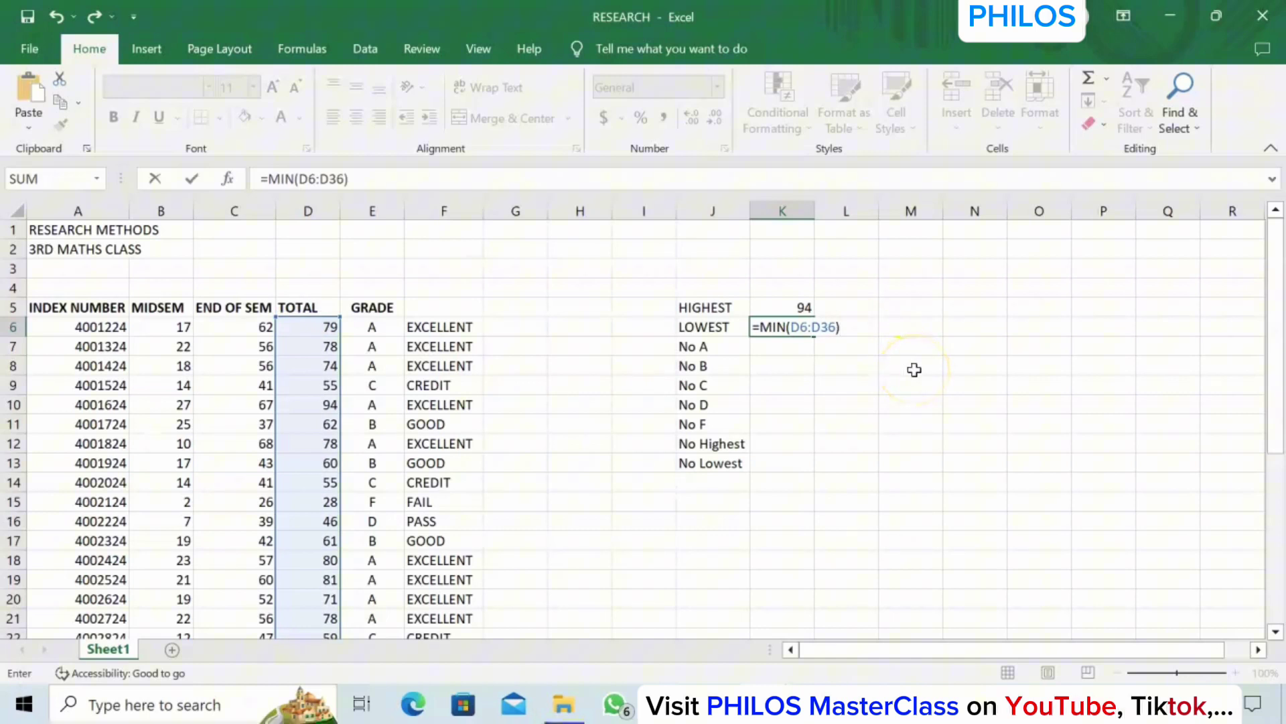
key(Return)
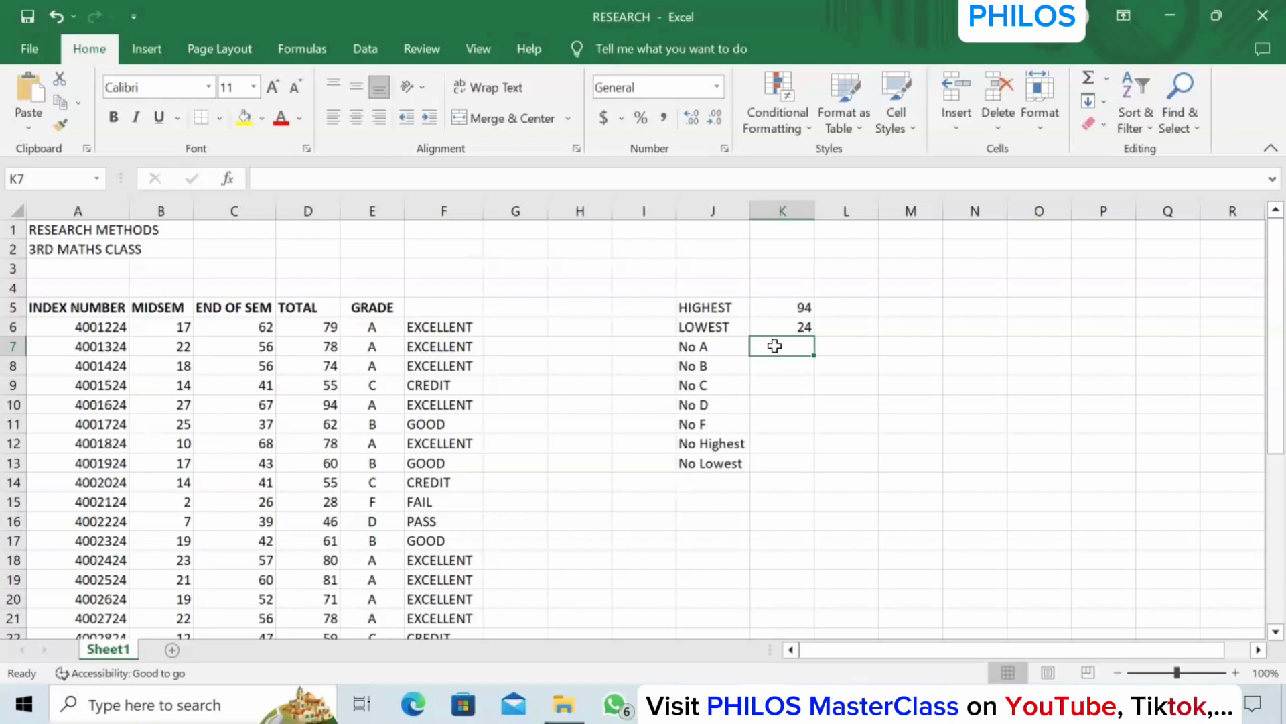
Enter =COUNTIF(E6:E36,"A") in K7 beside No A to count the A grades, and check the result
text(=)
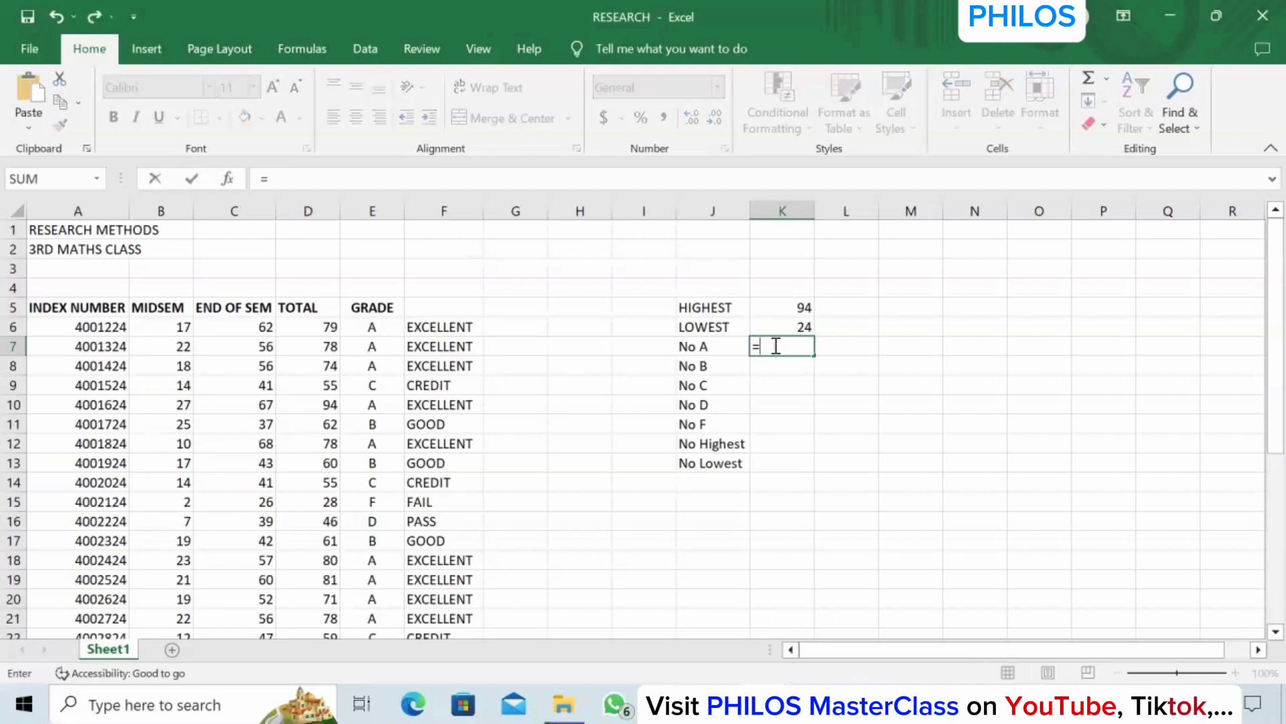
text(COUNT)
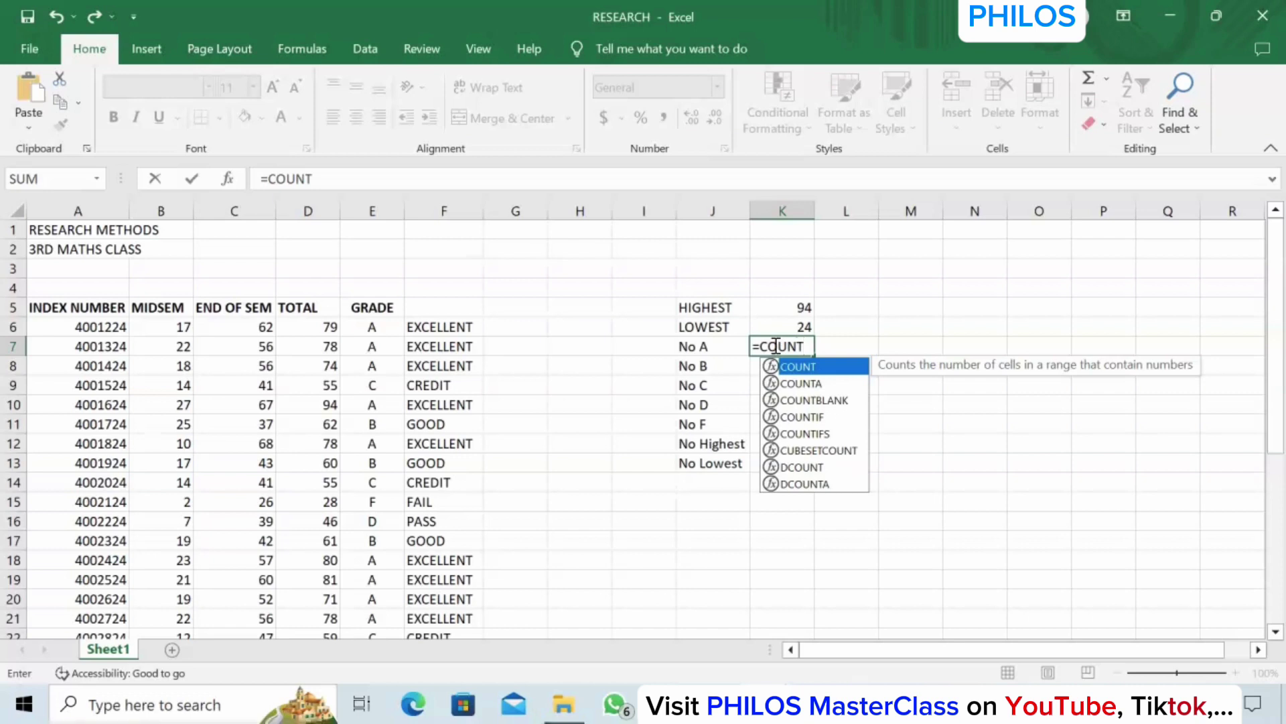
text(IF)
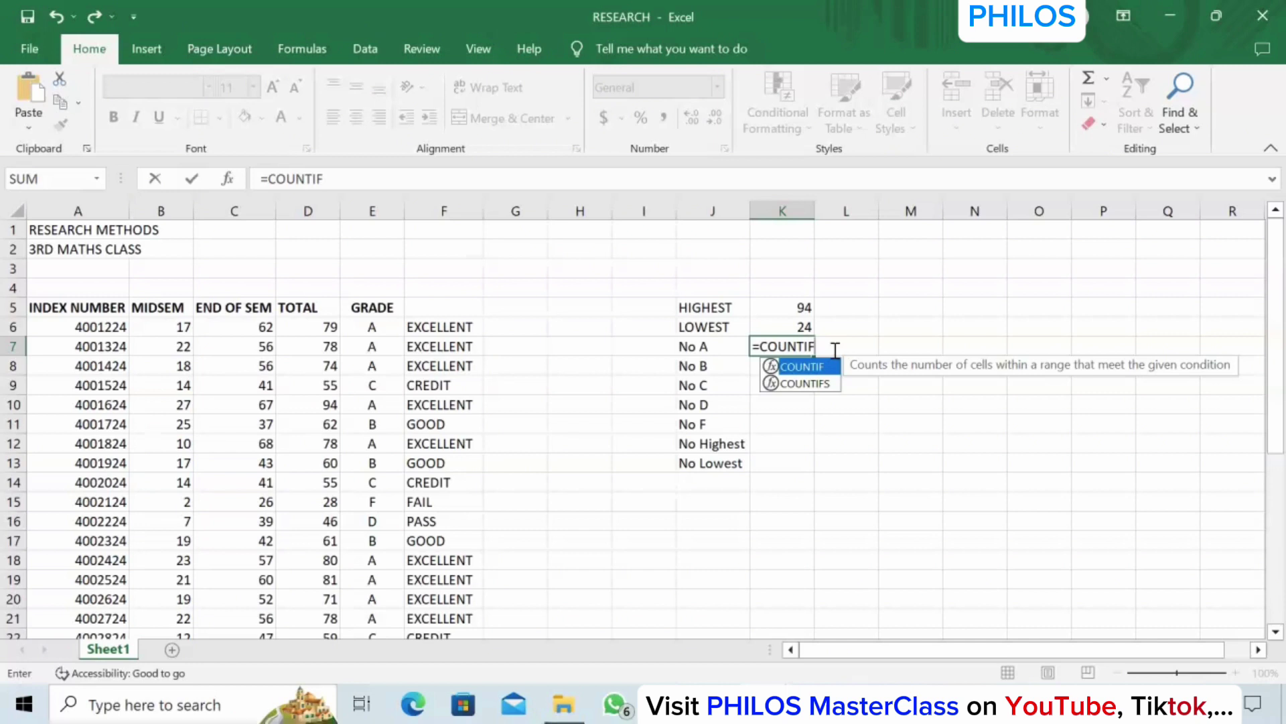
text(()
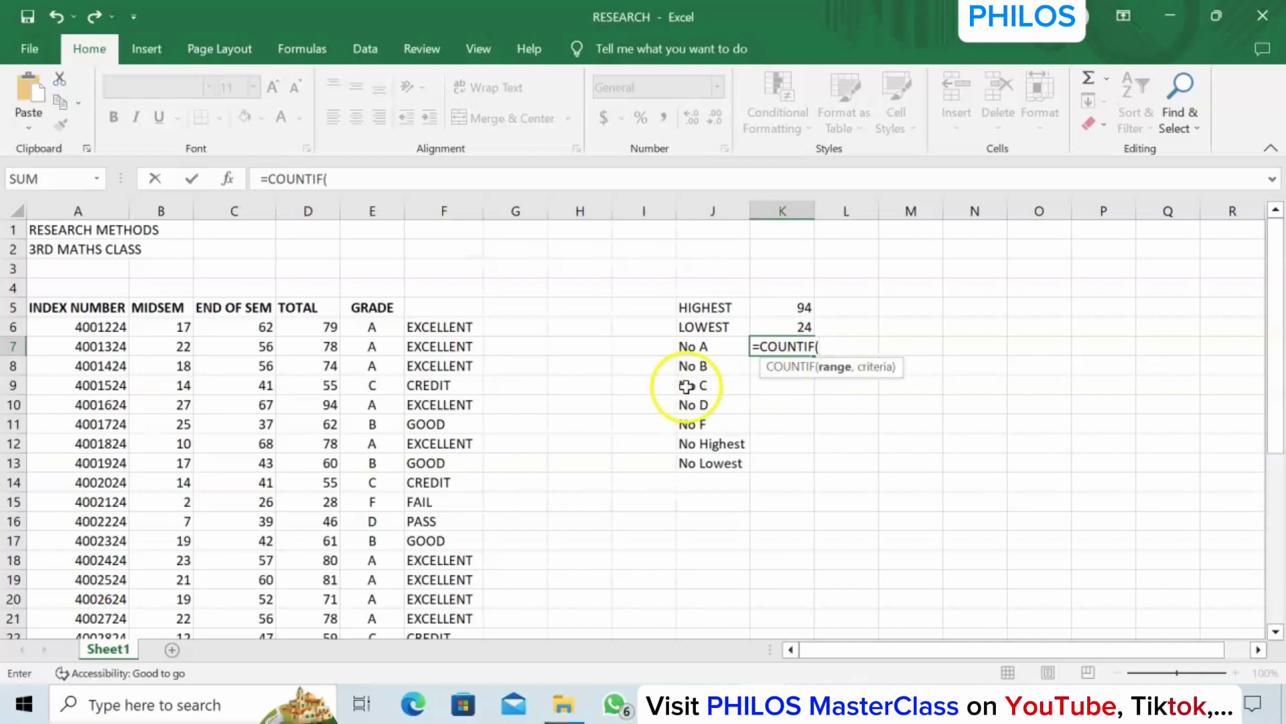
click(372, 327)
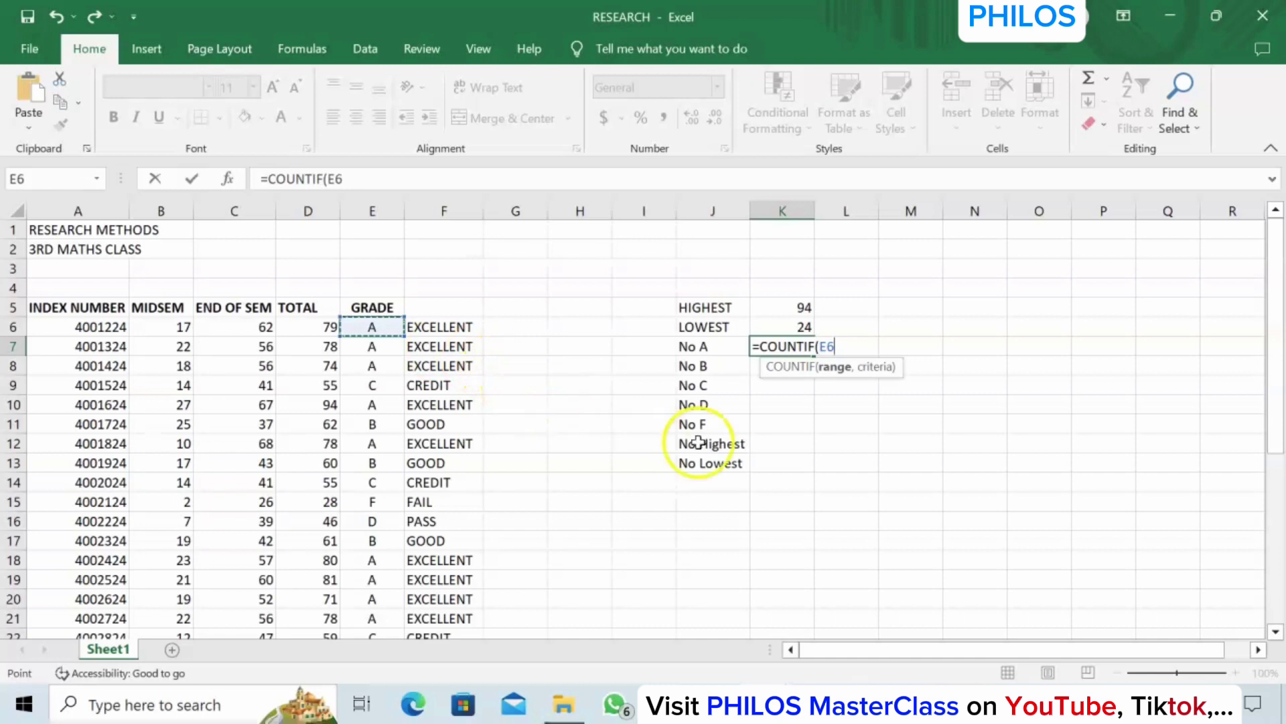
key(F8)
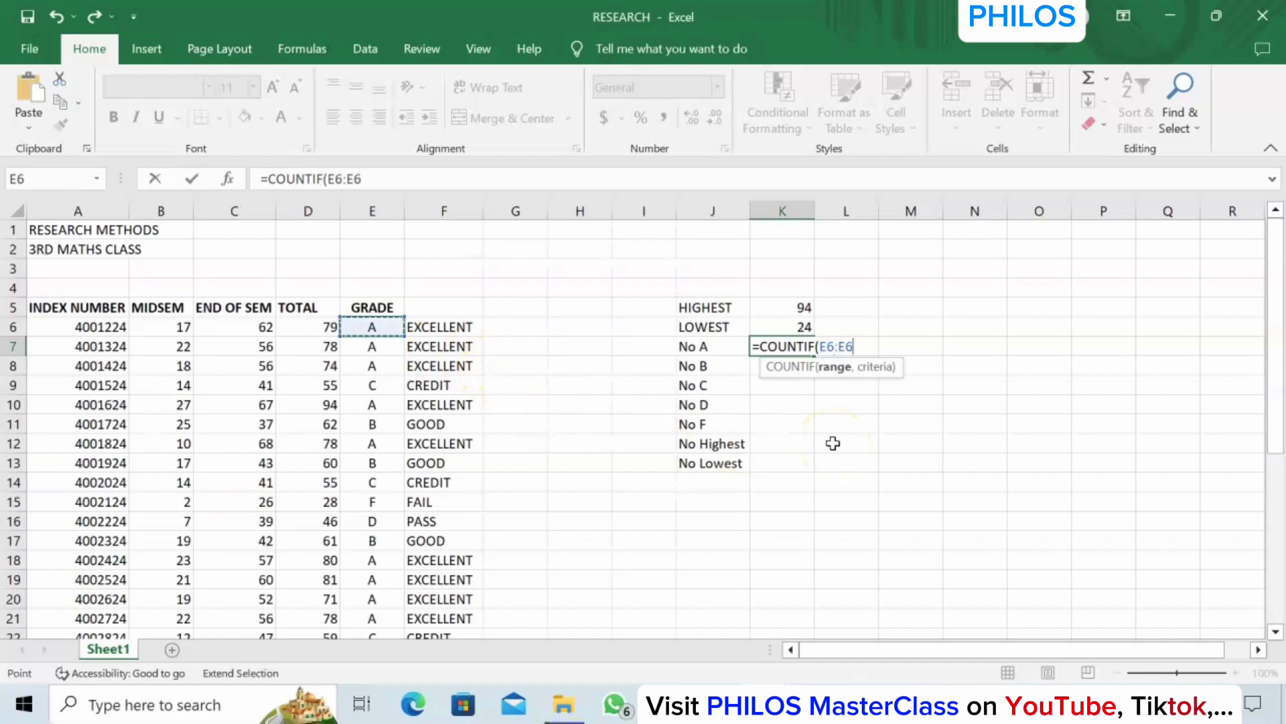
key(BackSpace)
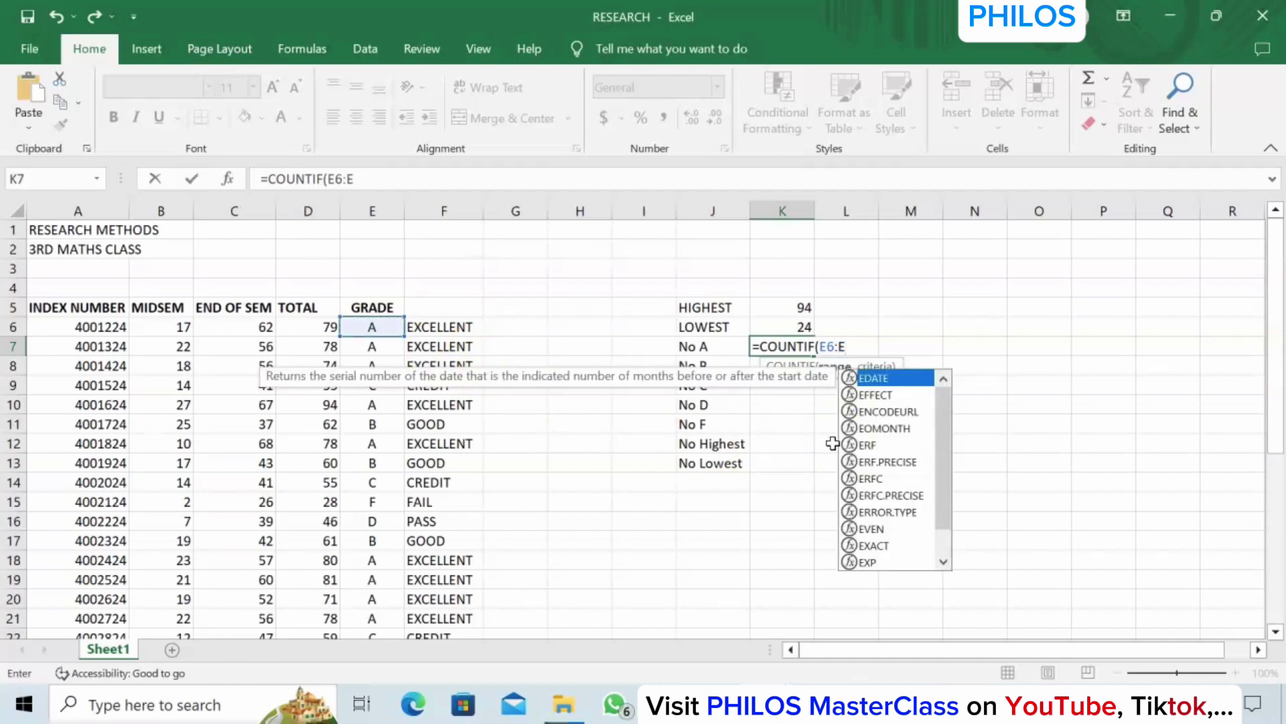
text(3)
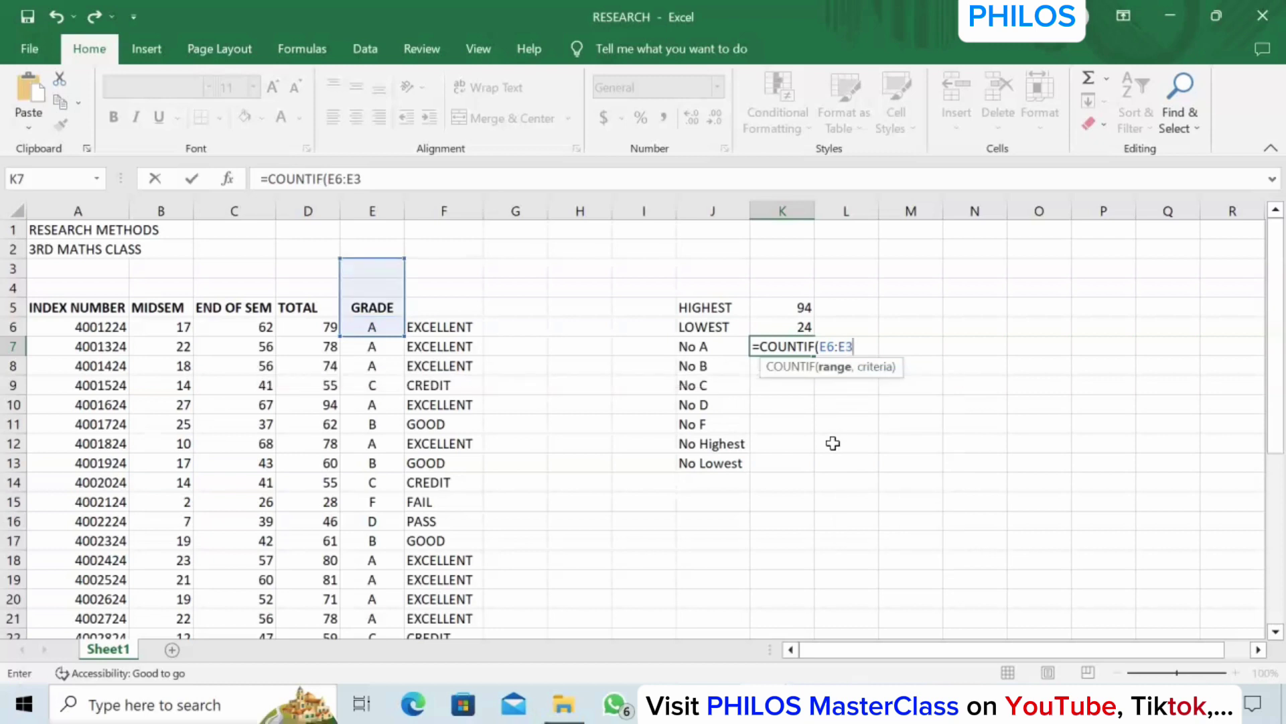
text(6)
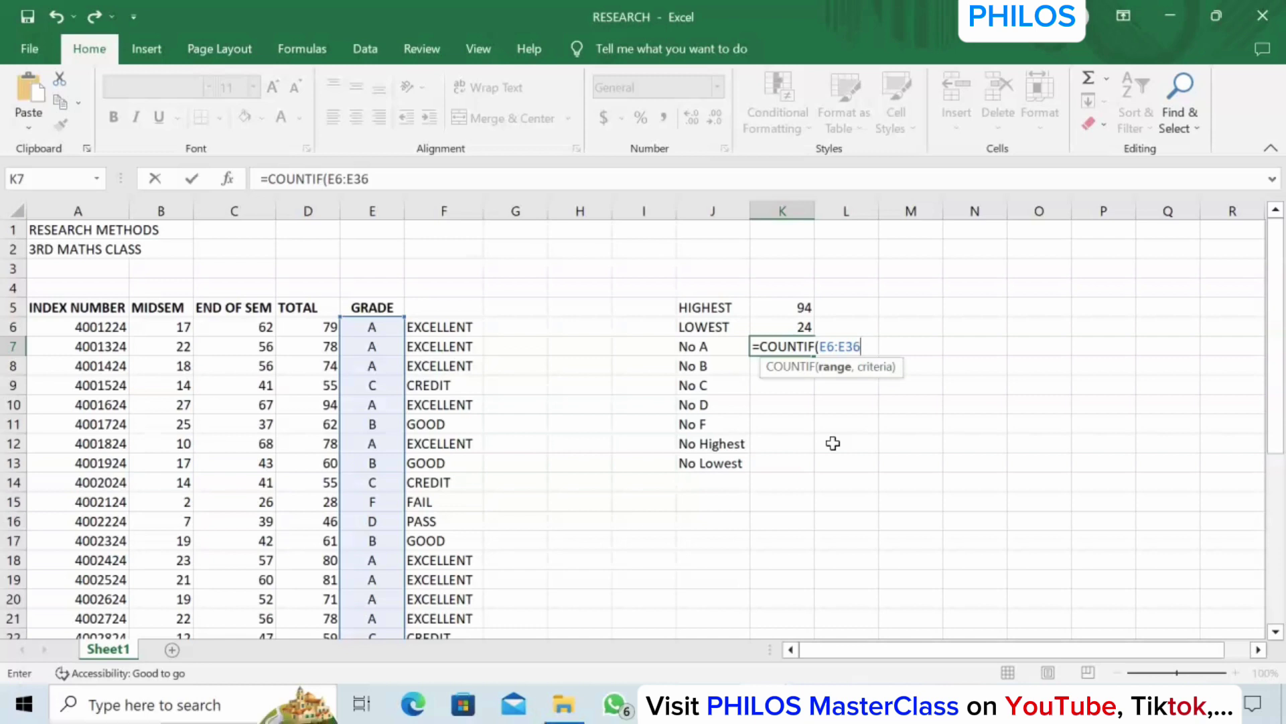
text(,)
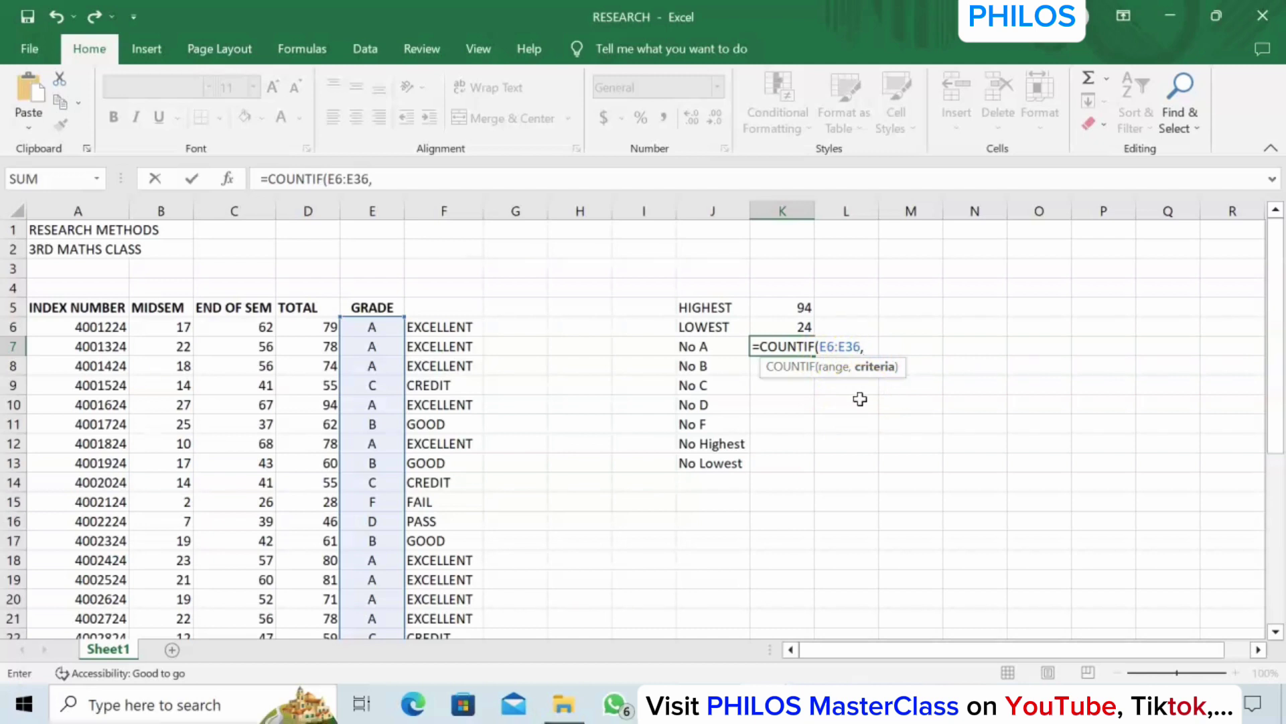
text("A"))
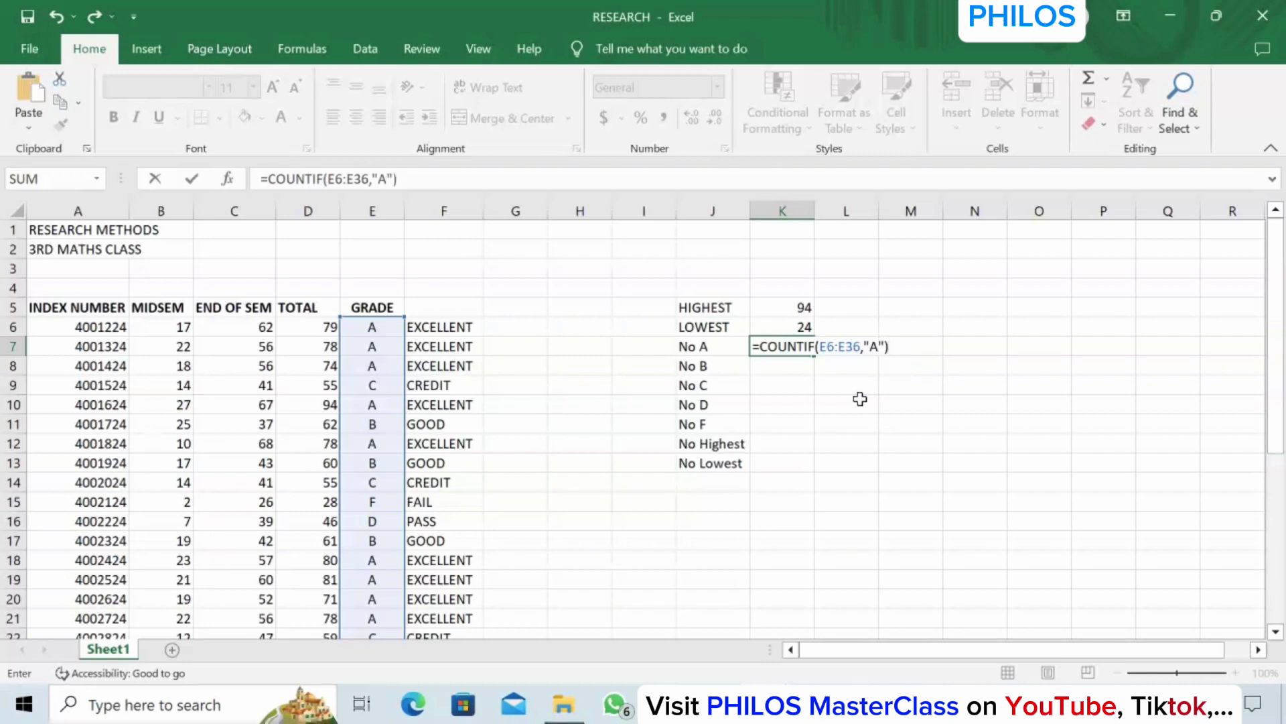
key(Return)
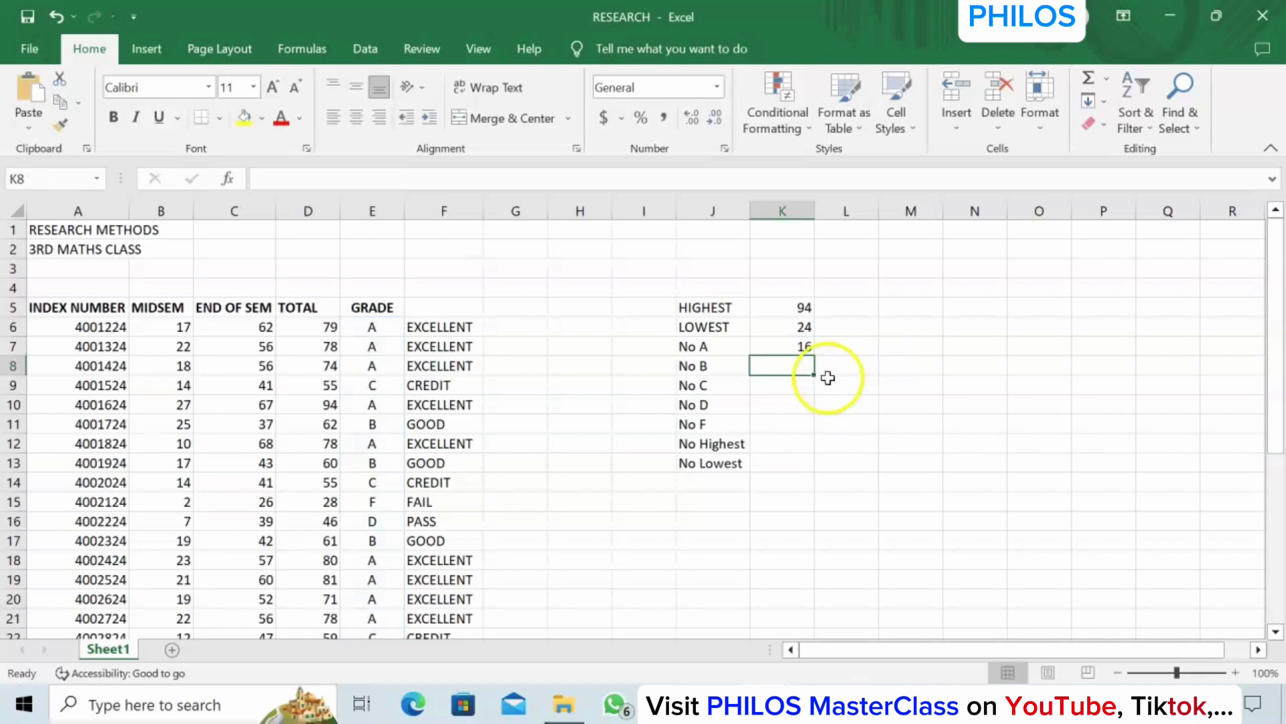
click(805, 348)
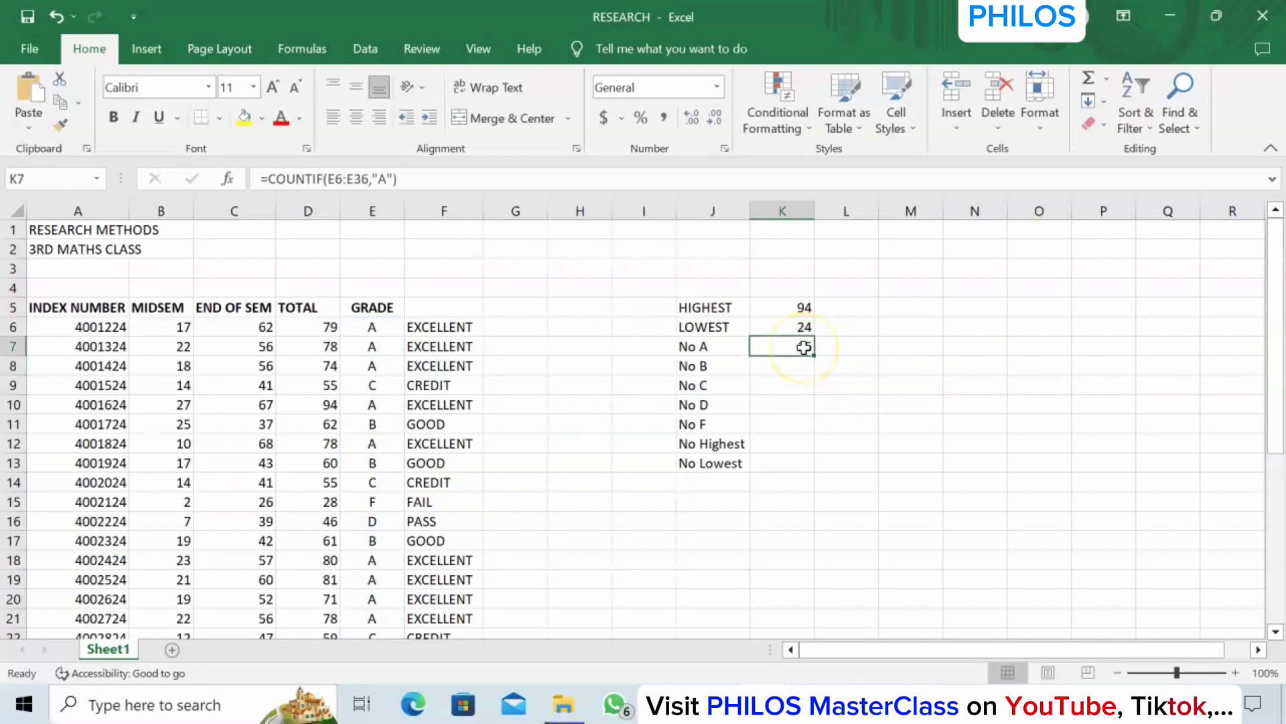
click(808, 348)
click(810, 353)
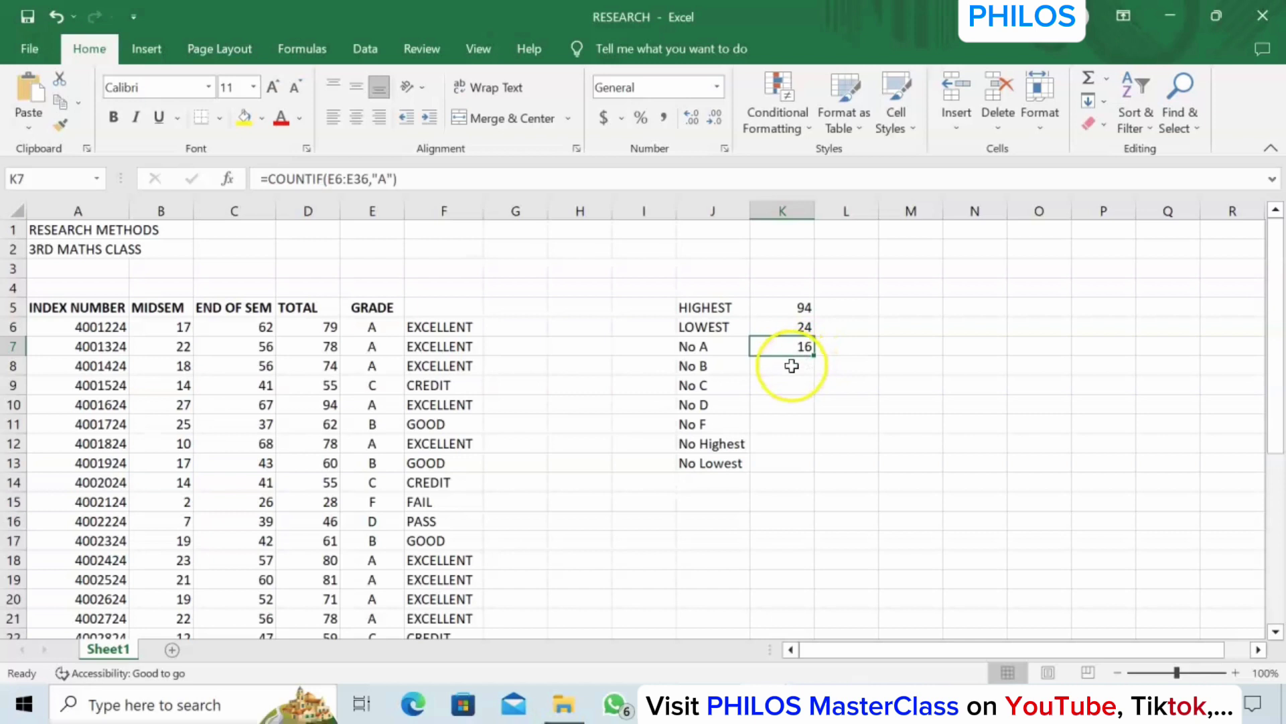
Enter =COUNTIF(E6:E36,"B") in K8 beside No B to count the B grades
click(792, 364)
text(=)
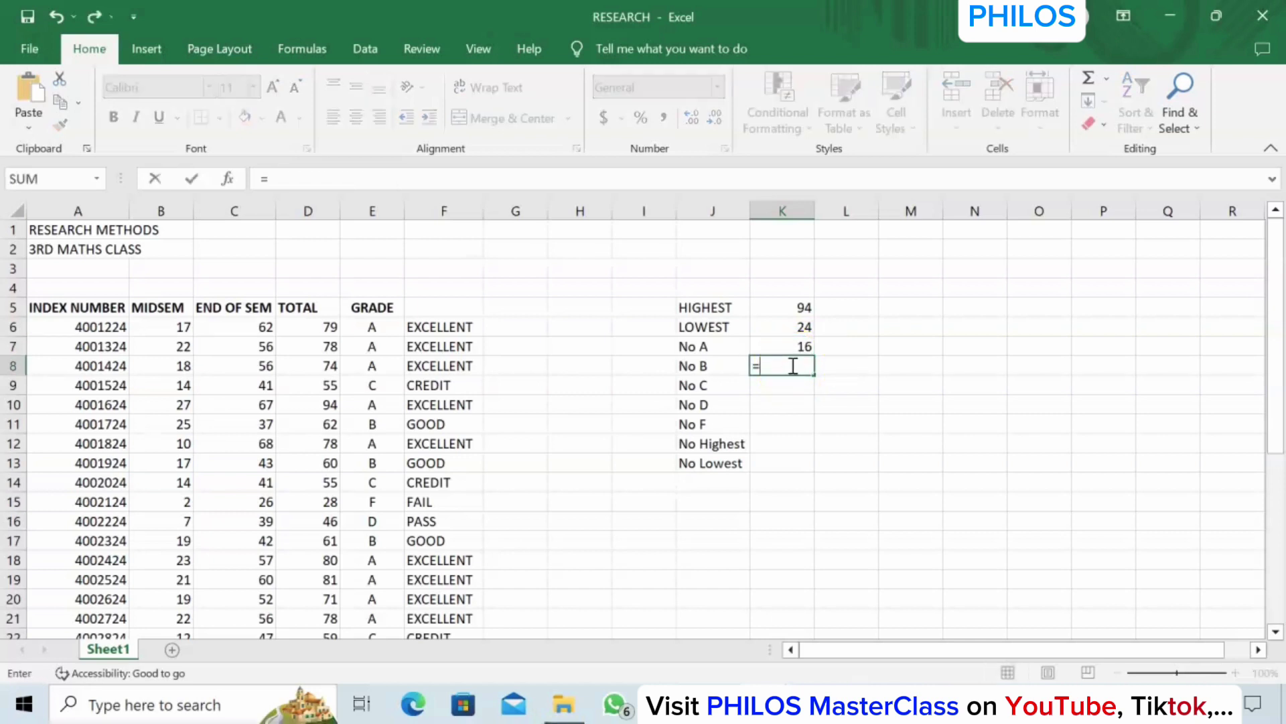
text(COUNTIF)
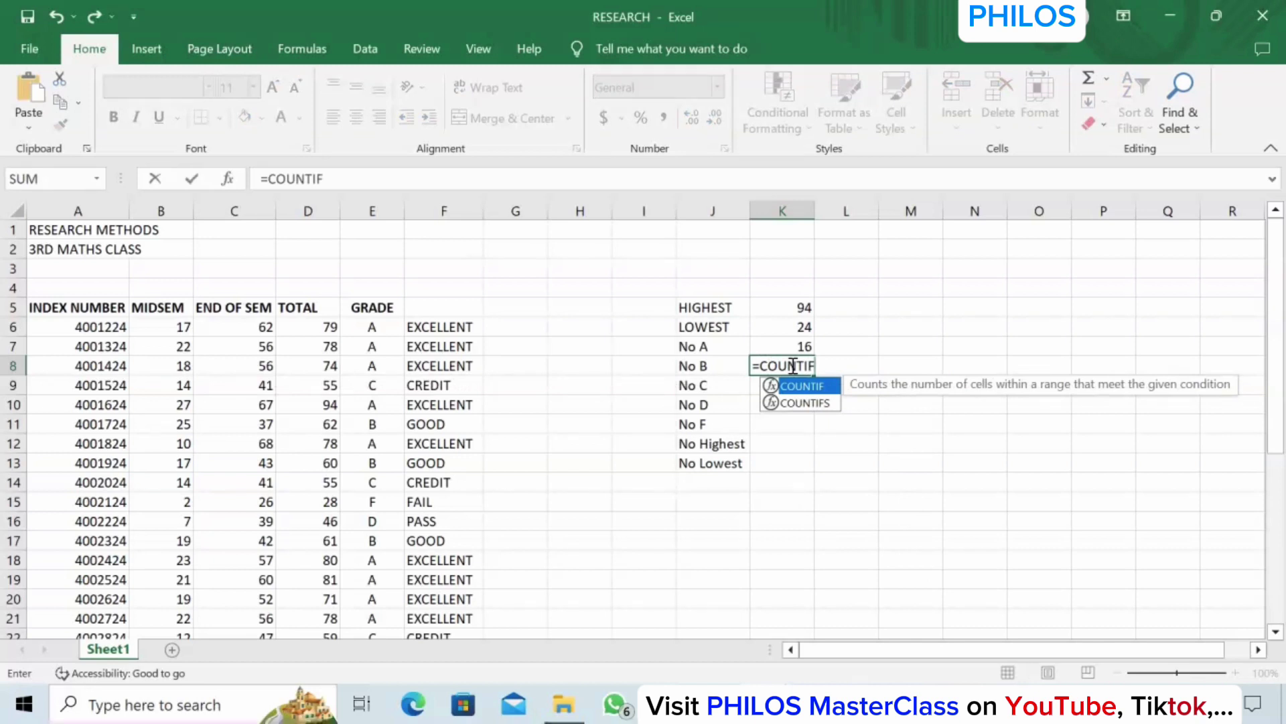
text(()
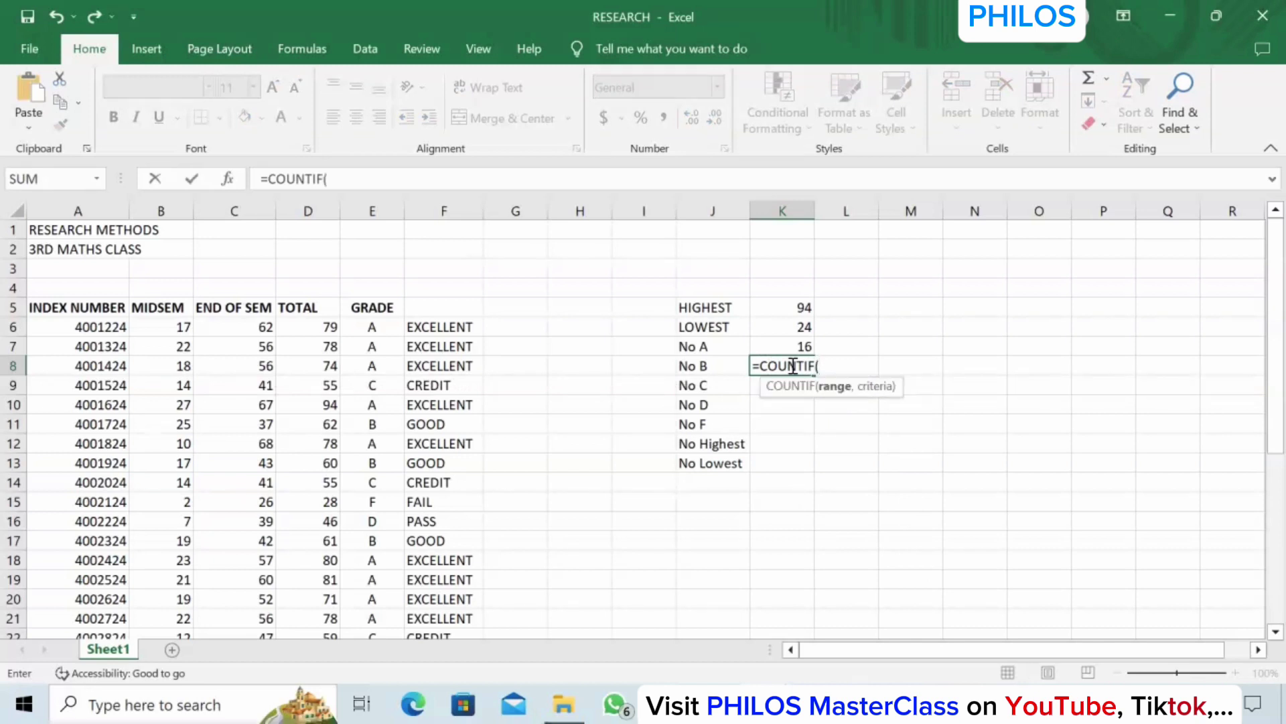
text(E6:)
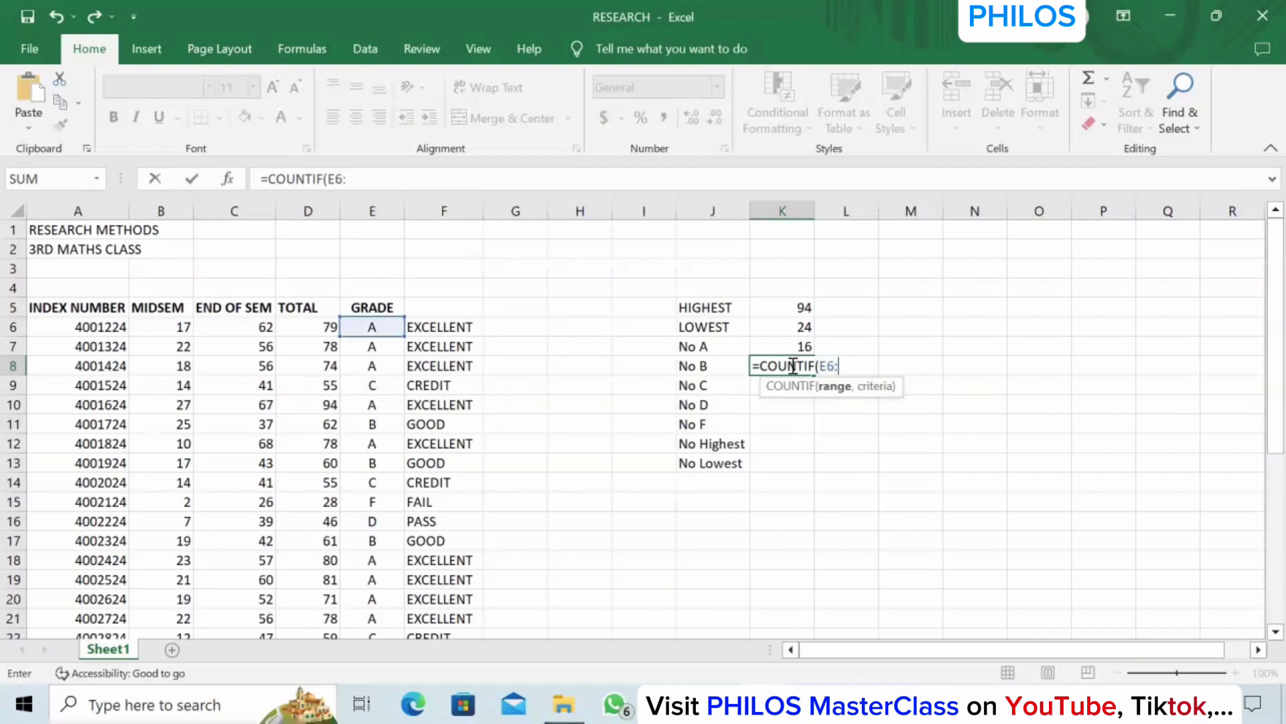
key(ctrl+shift+Down)
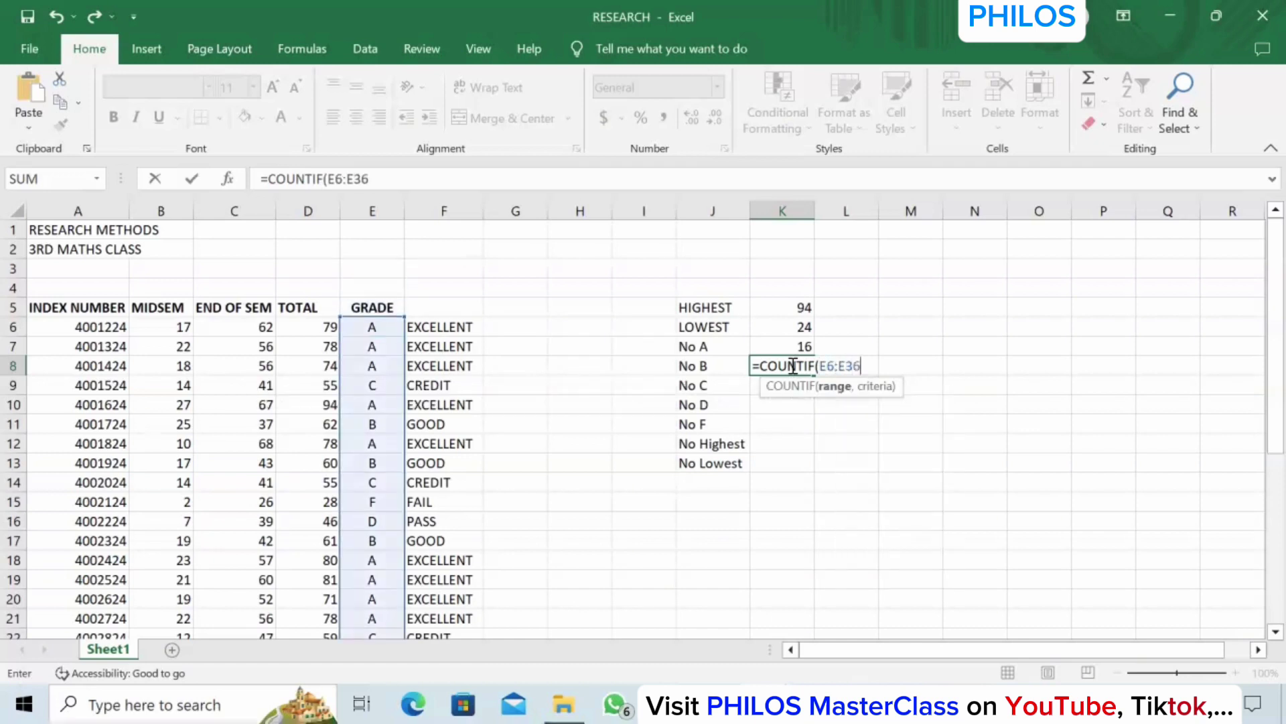
text(,)
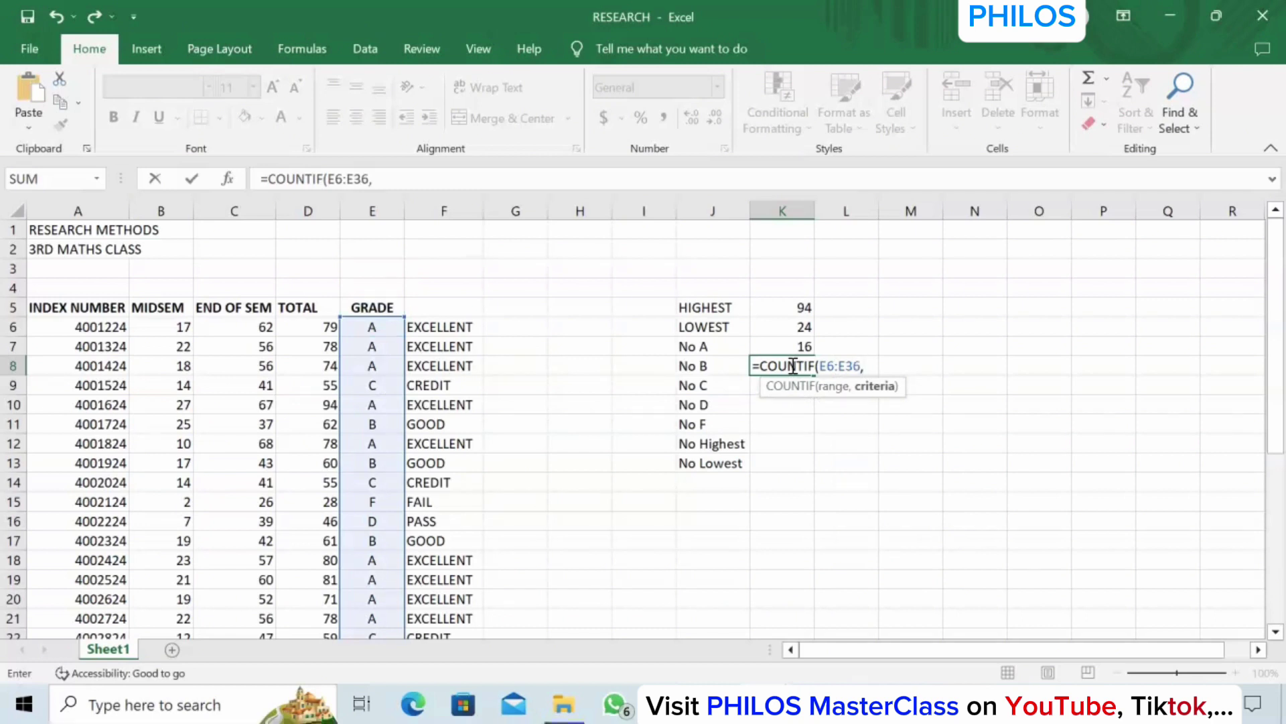
text("B)
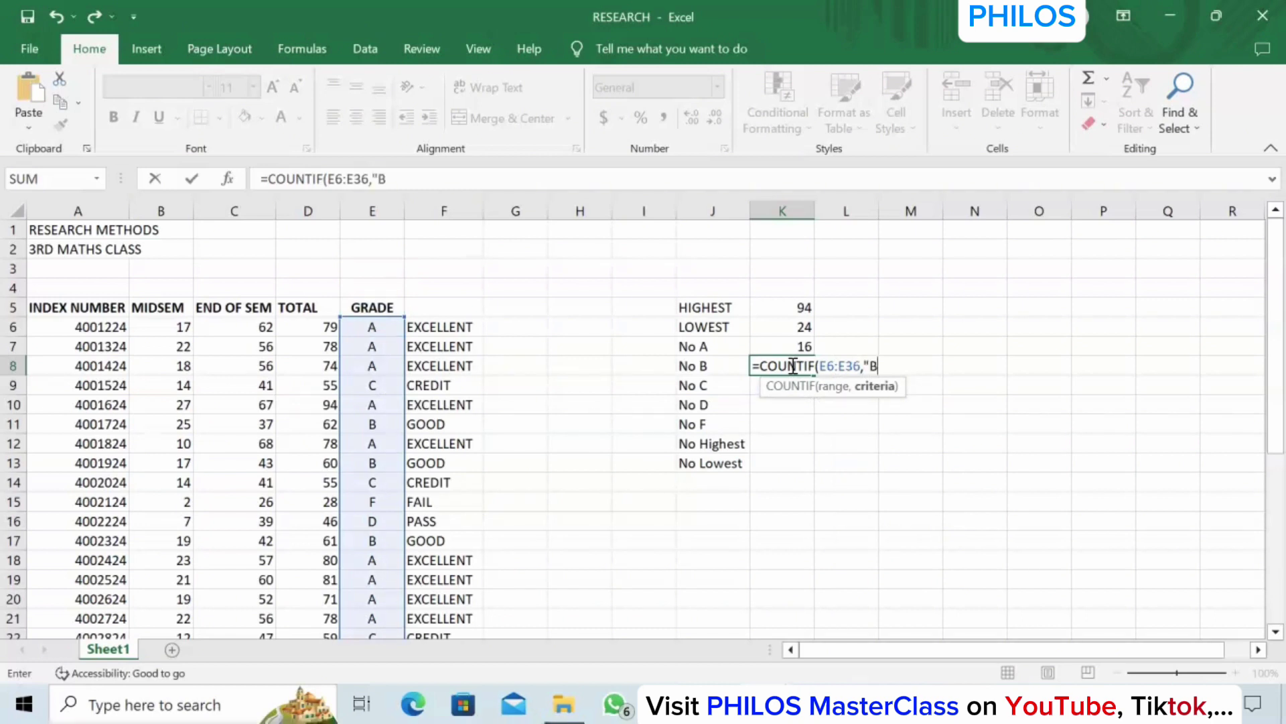
text("))
key(Return)
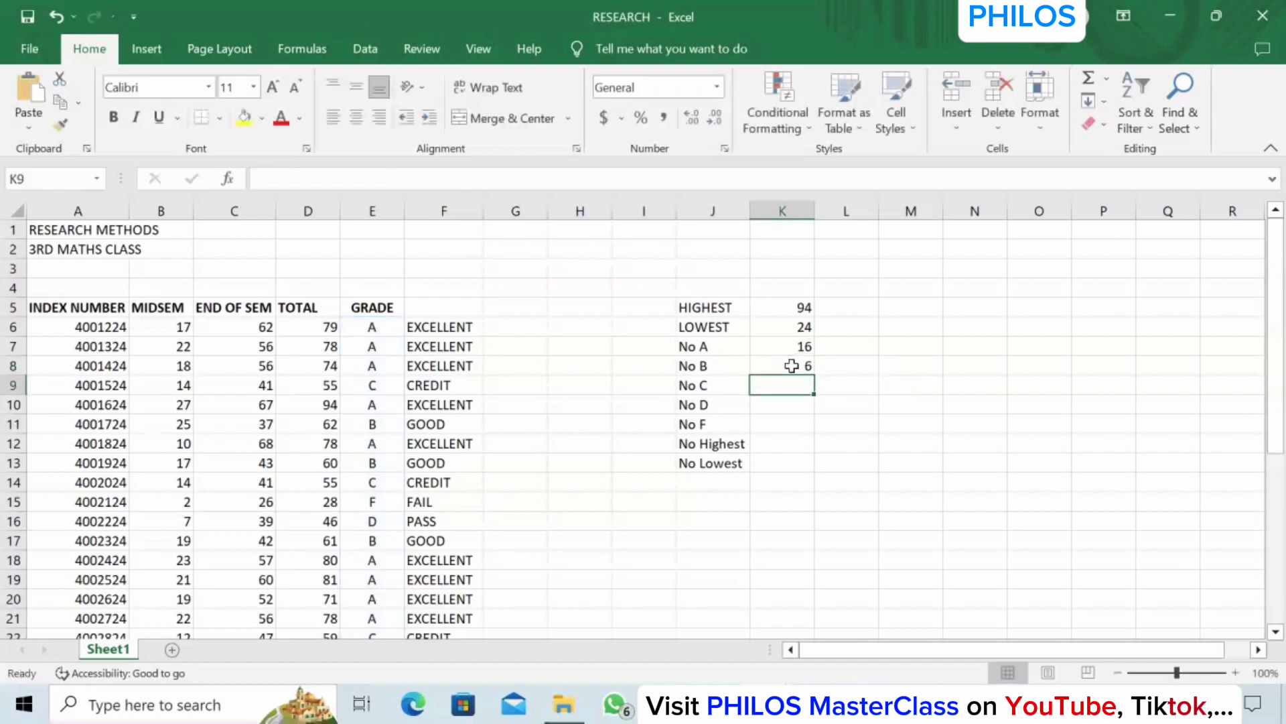
Enter =COUNTIF(E6:E36,"C") in K9 beside No C to count the C grades
click(788, 386)
text(=)
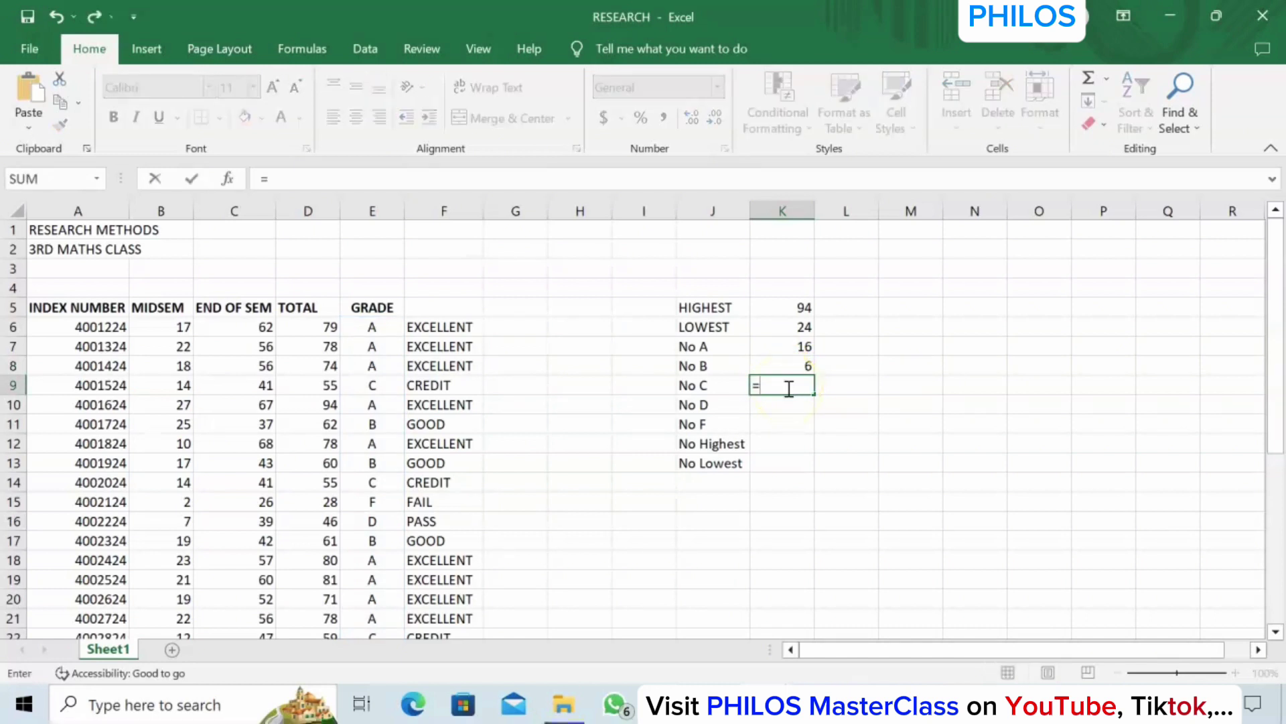
text(COUNTIF)
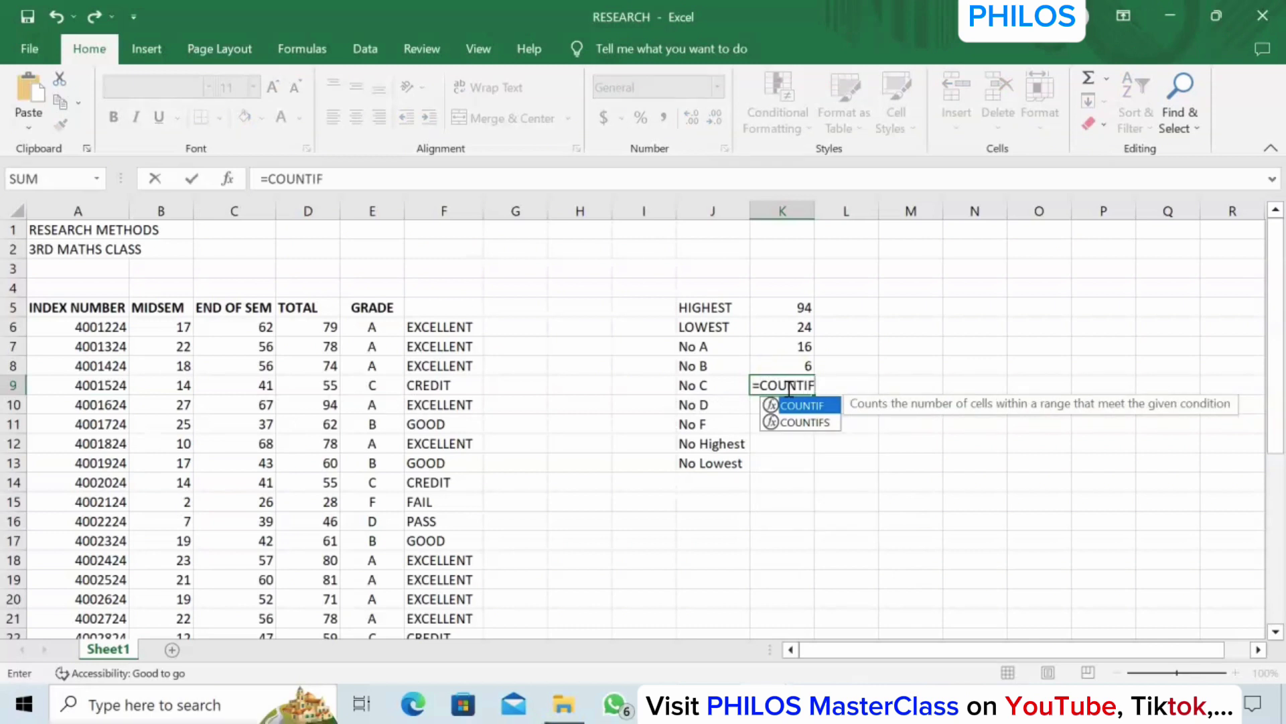
text(()
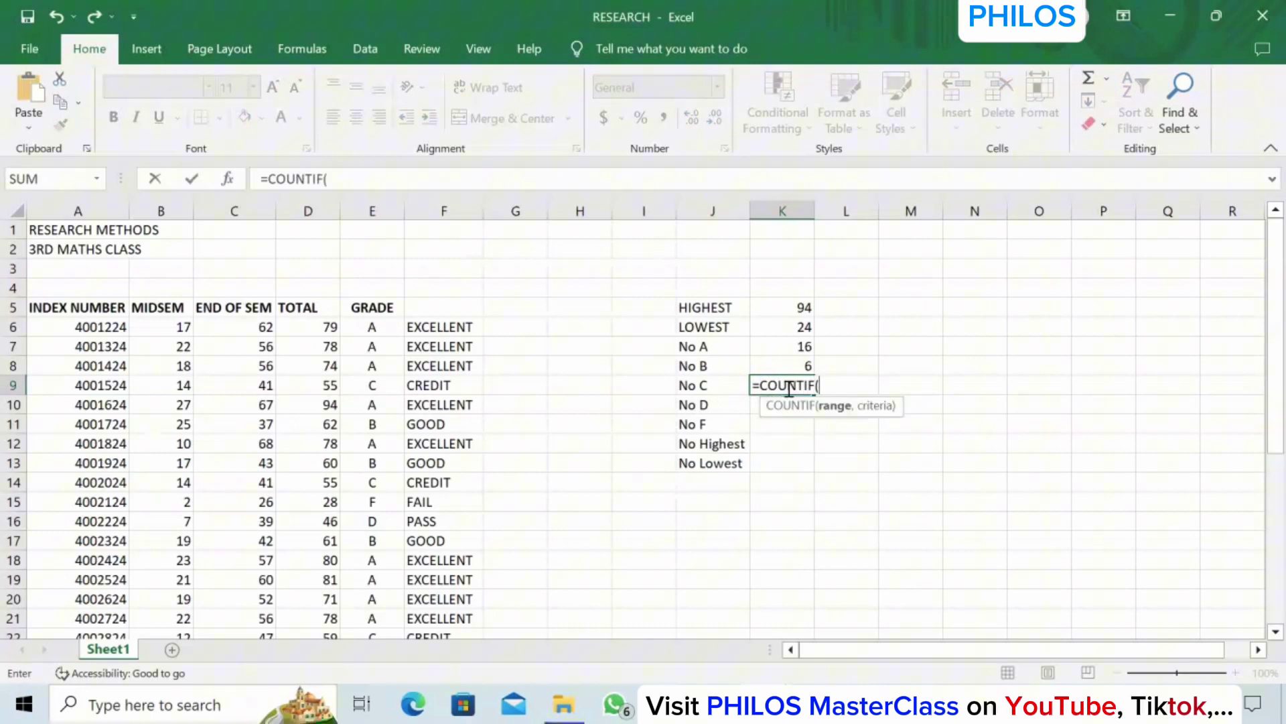
text(E)
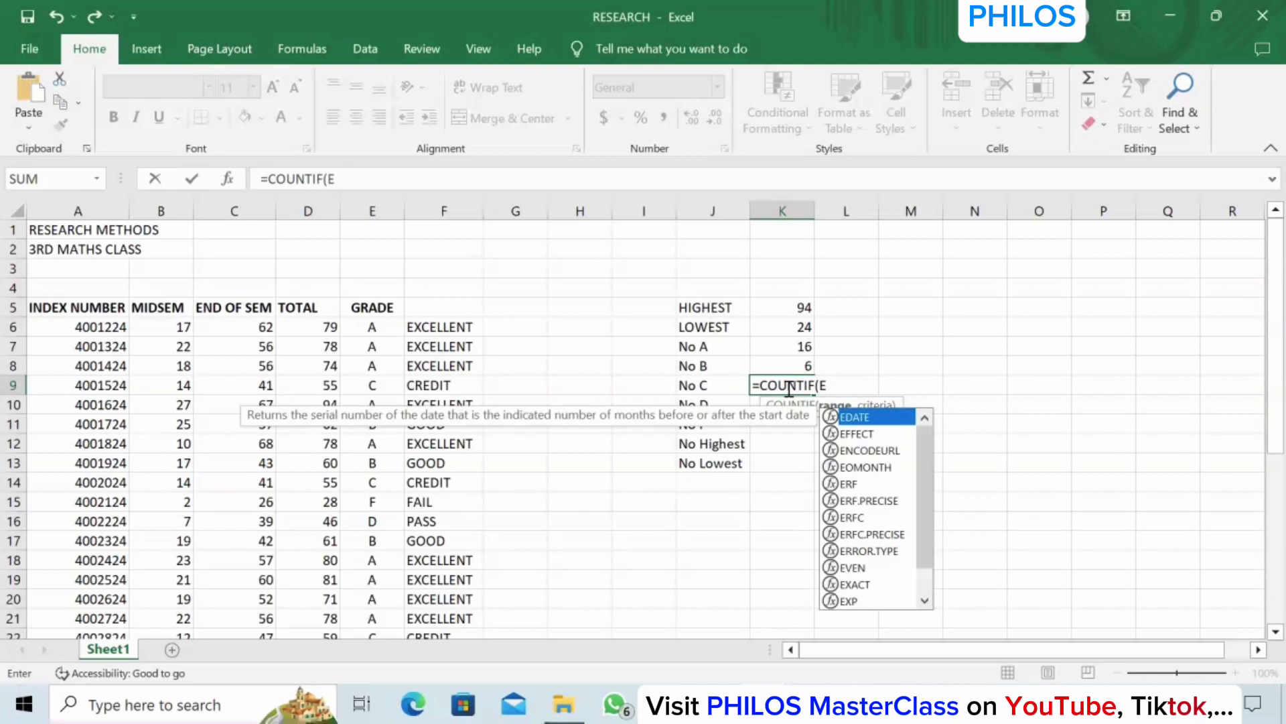
text(6)
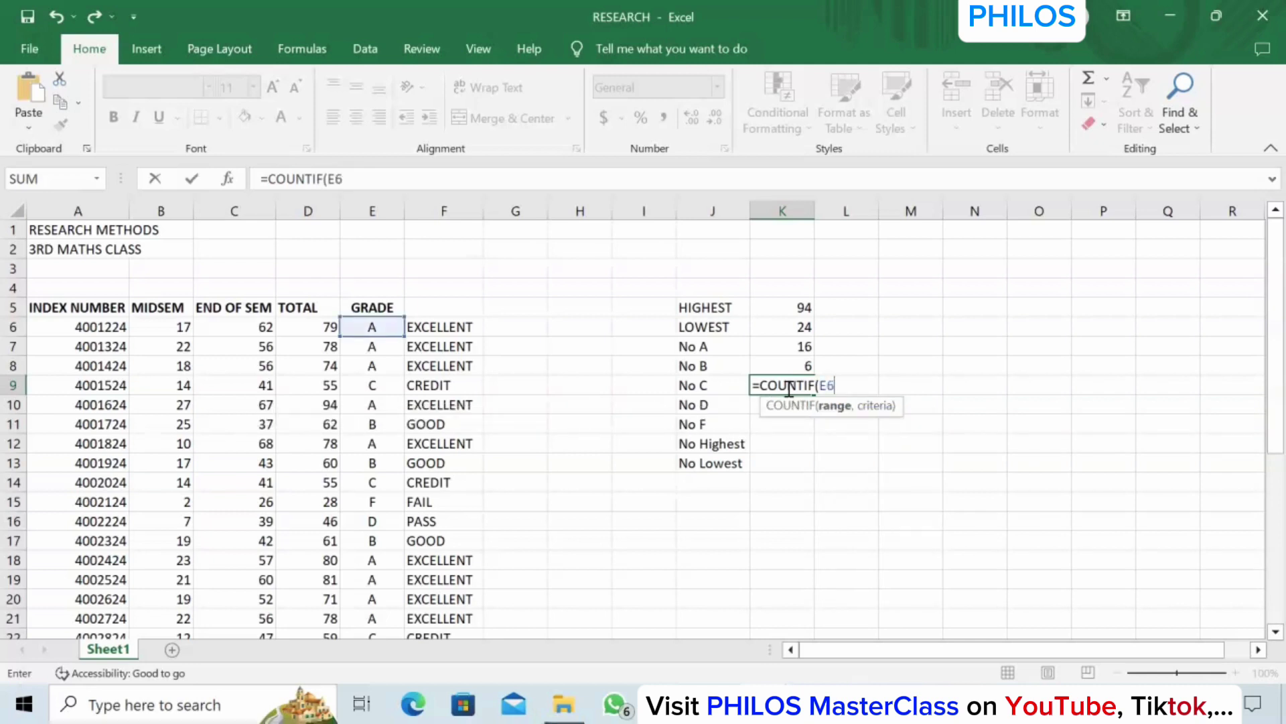
text(:E3)
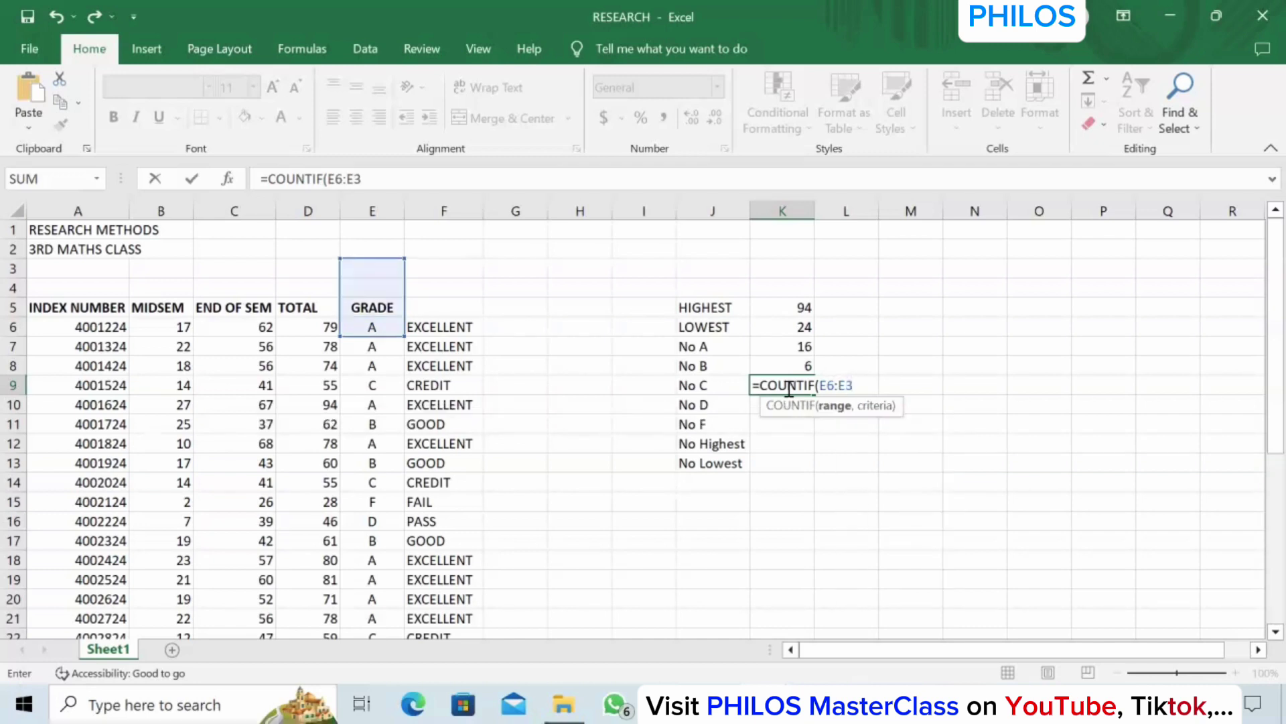
text(6,)
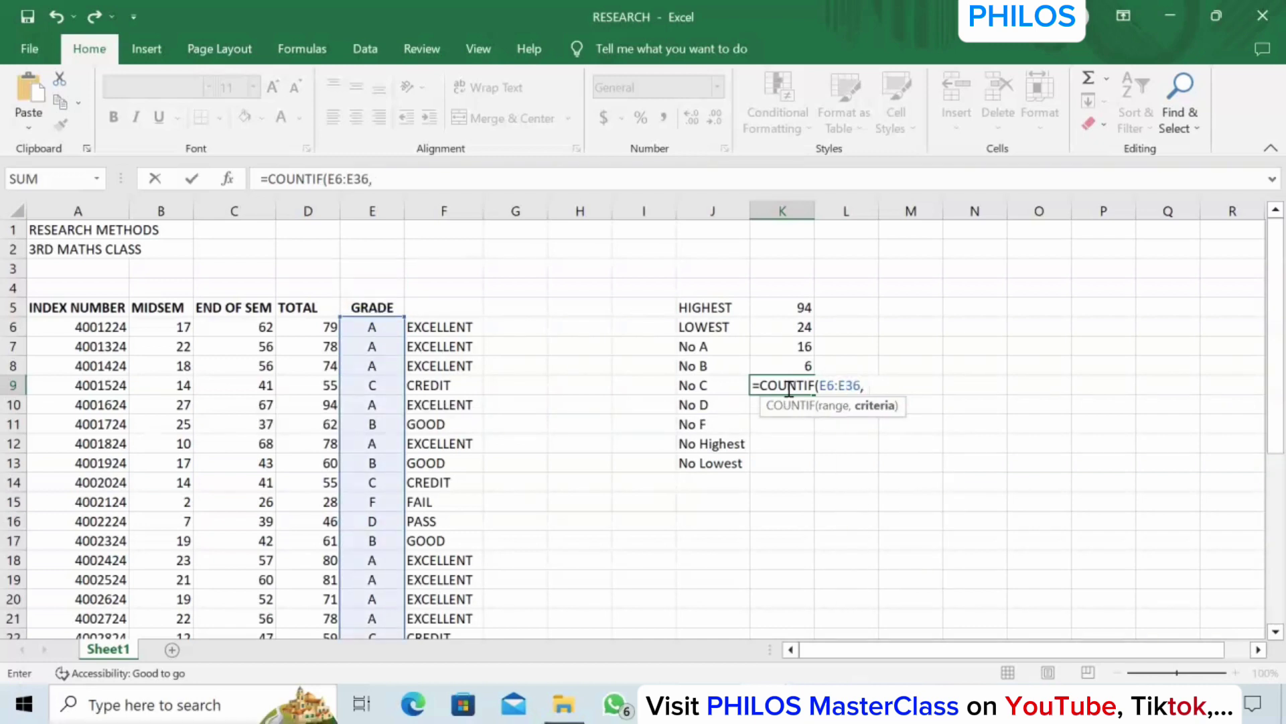
text("C:)
key(BackSpace)
text(")
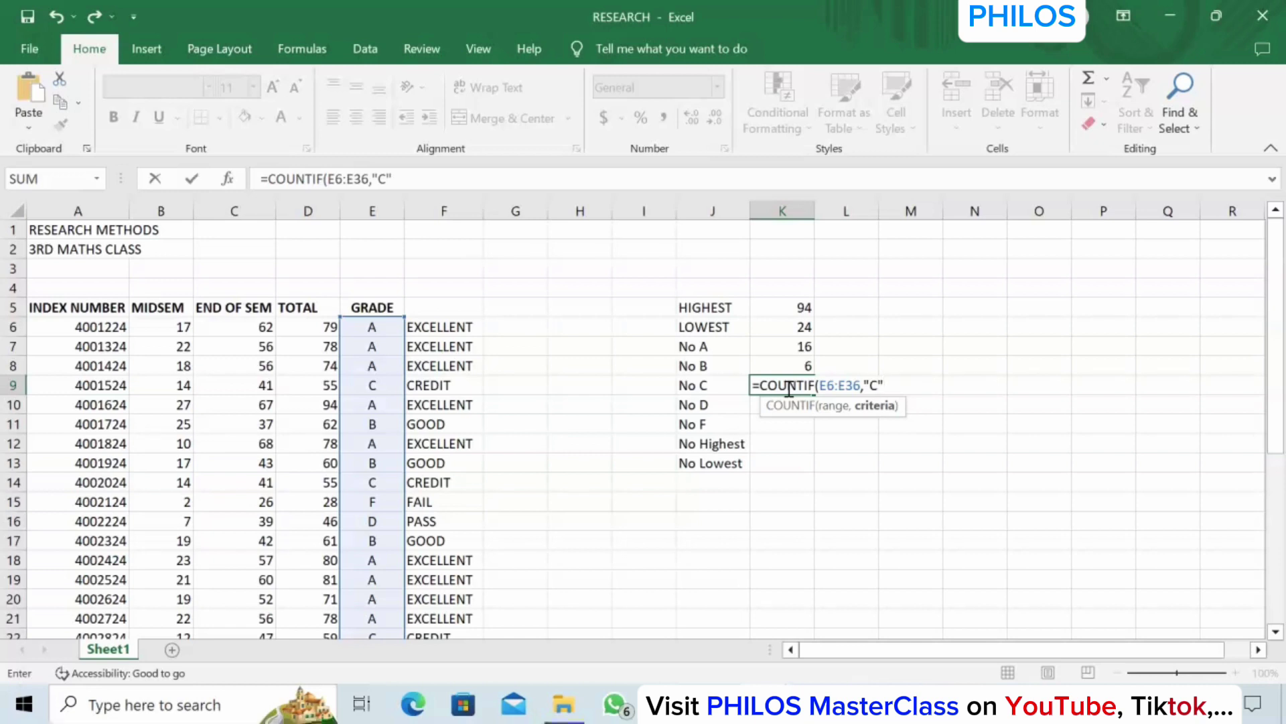
text())
key(Return)
Enter =COUNTIF(E6:E36,"D") in K10 beside No D to count the D grades
click(794, 409)
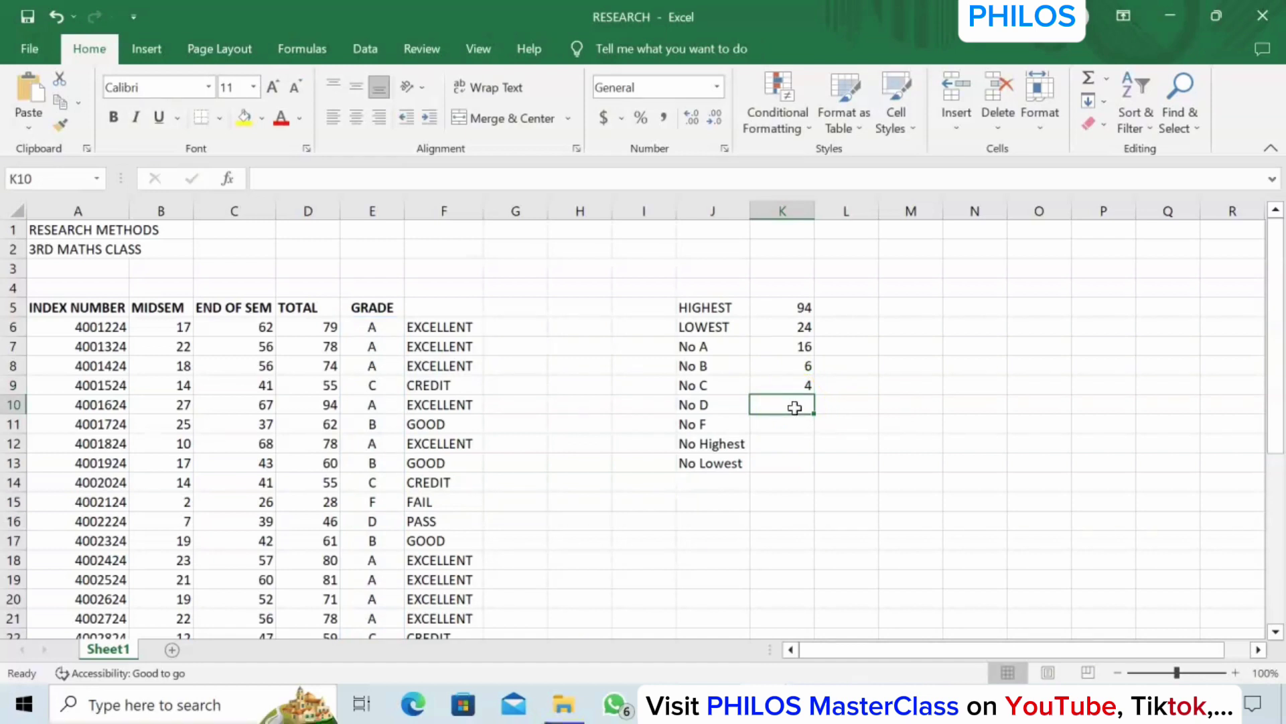
text(=COU)
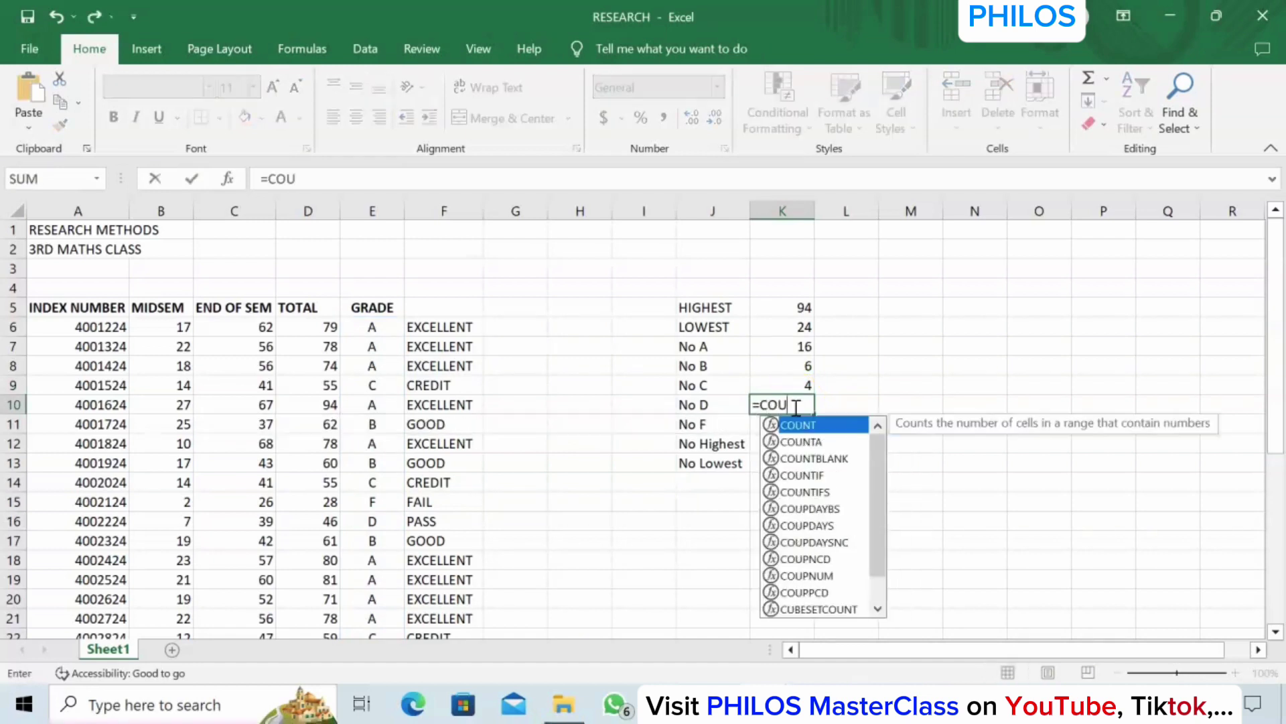
text(NTIF)
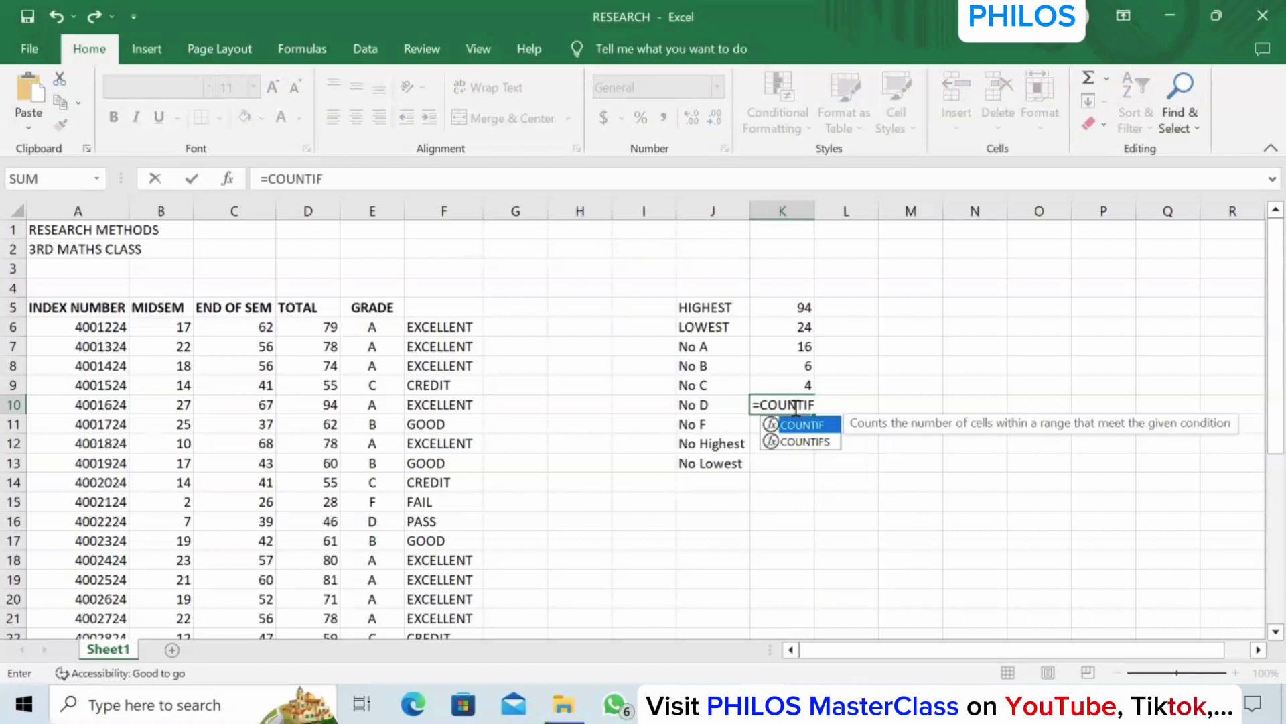
text(()
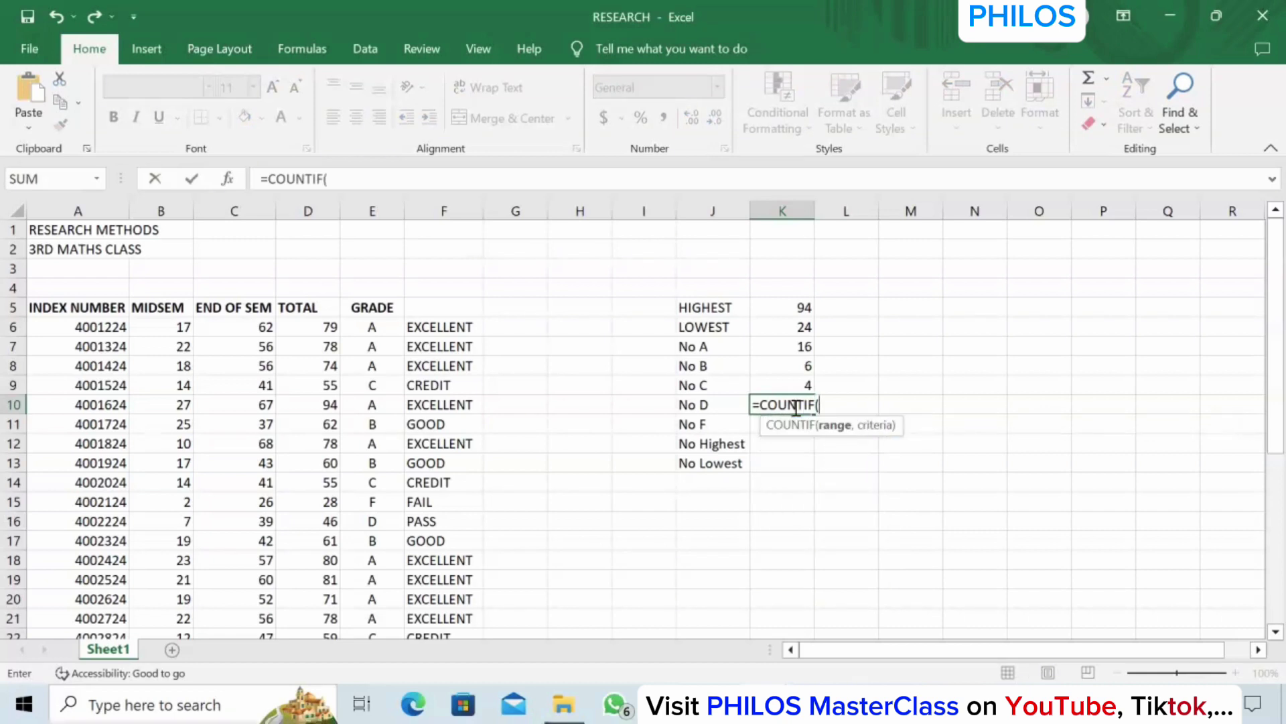
text(E6)
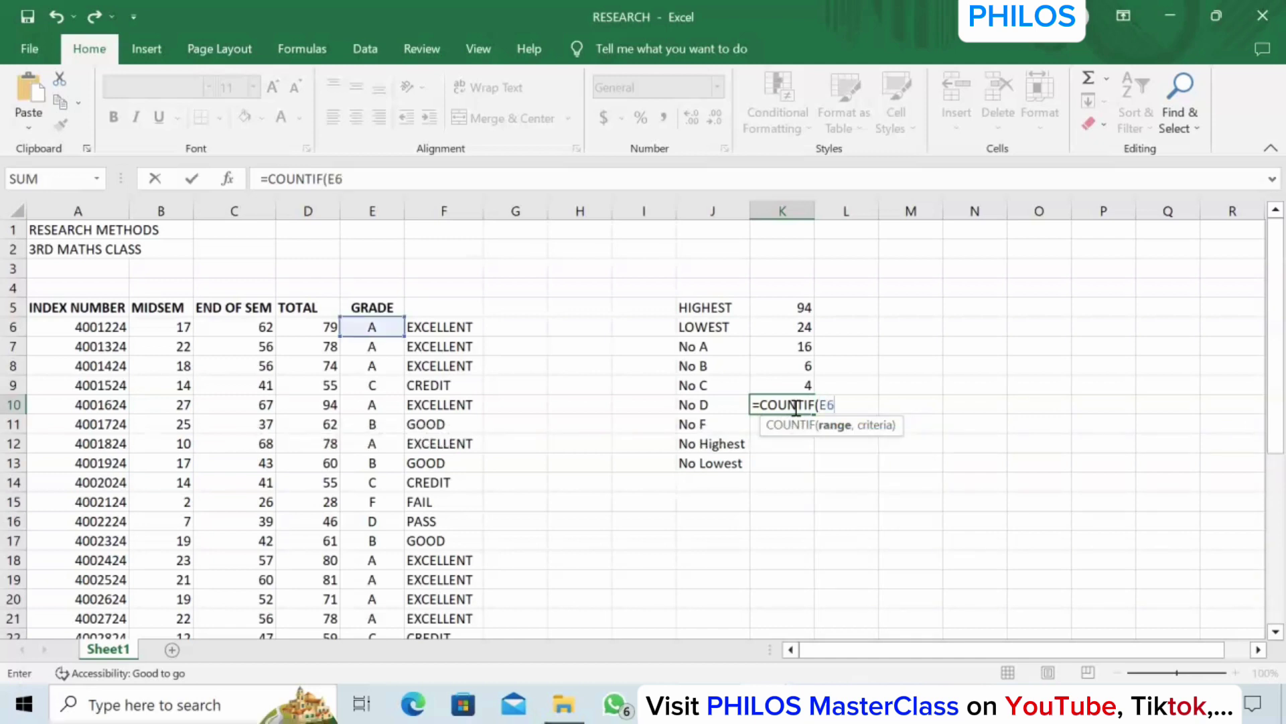
text(:)
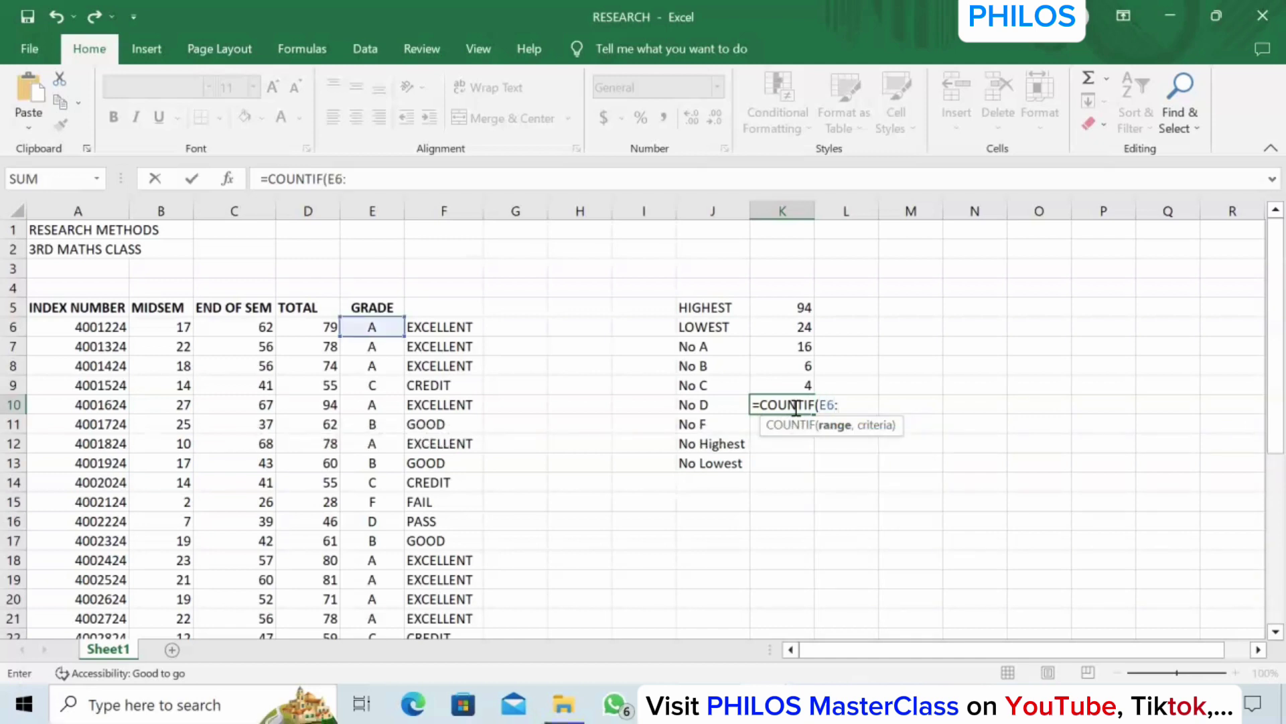
text(E3)
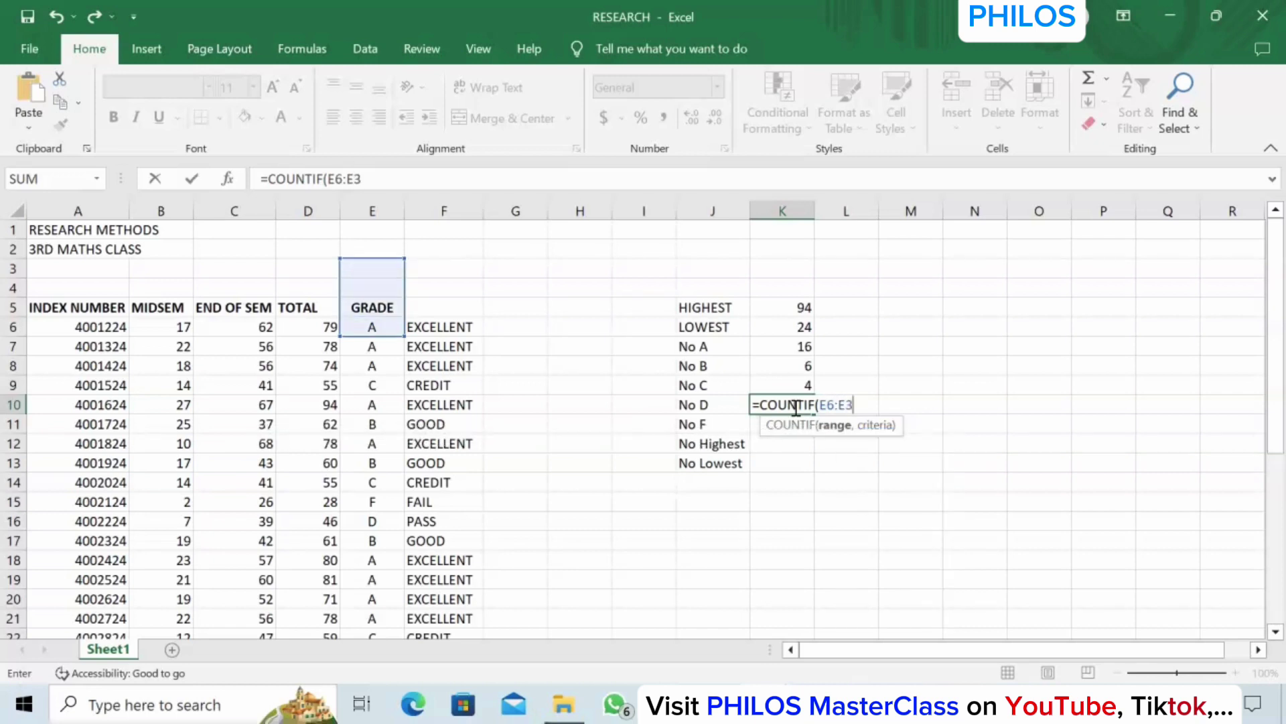
text(6,)
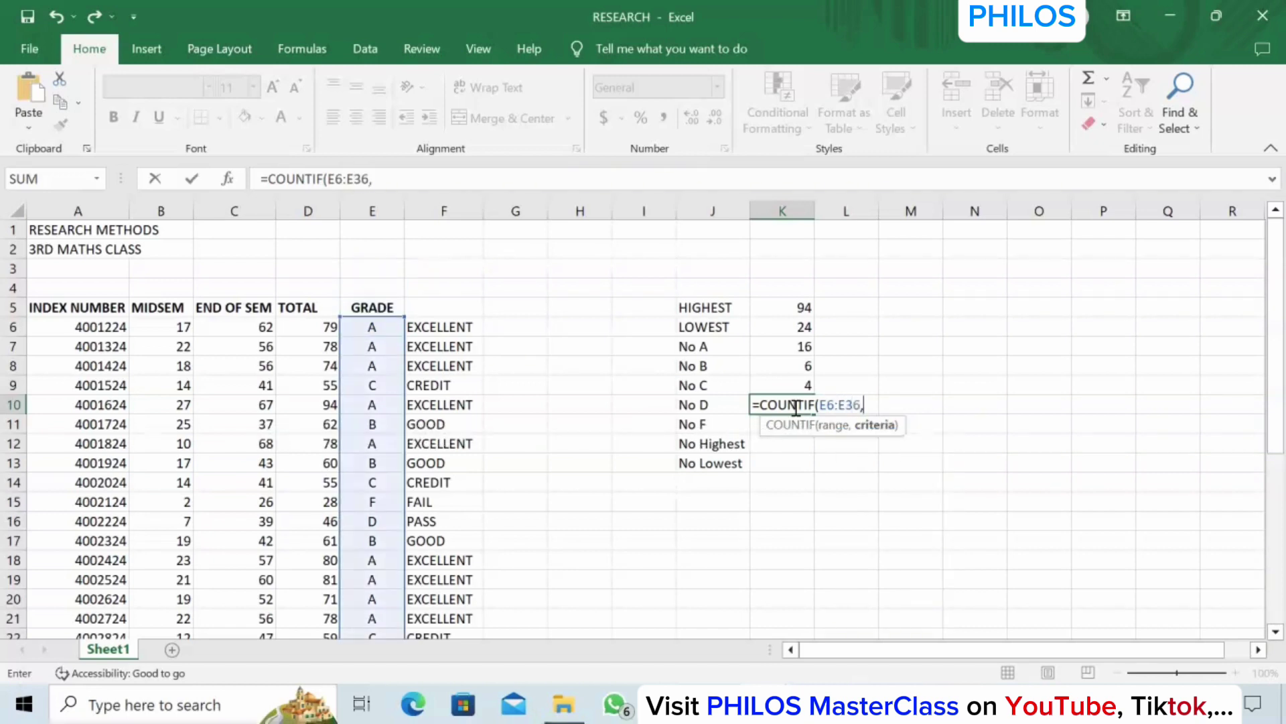
text("D"))
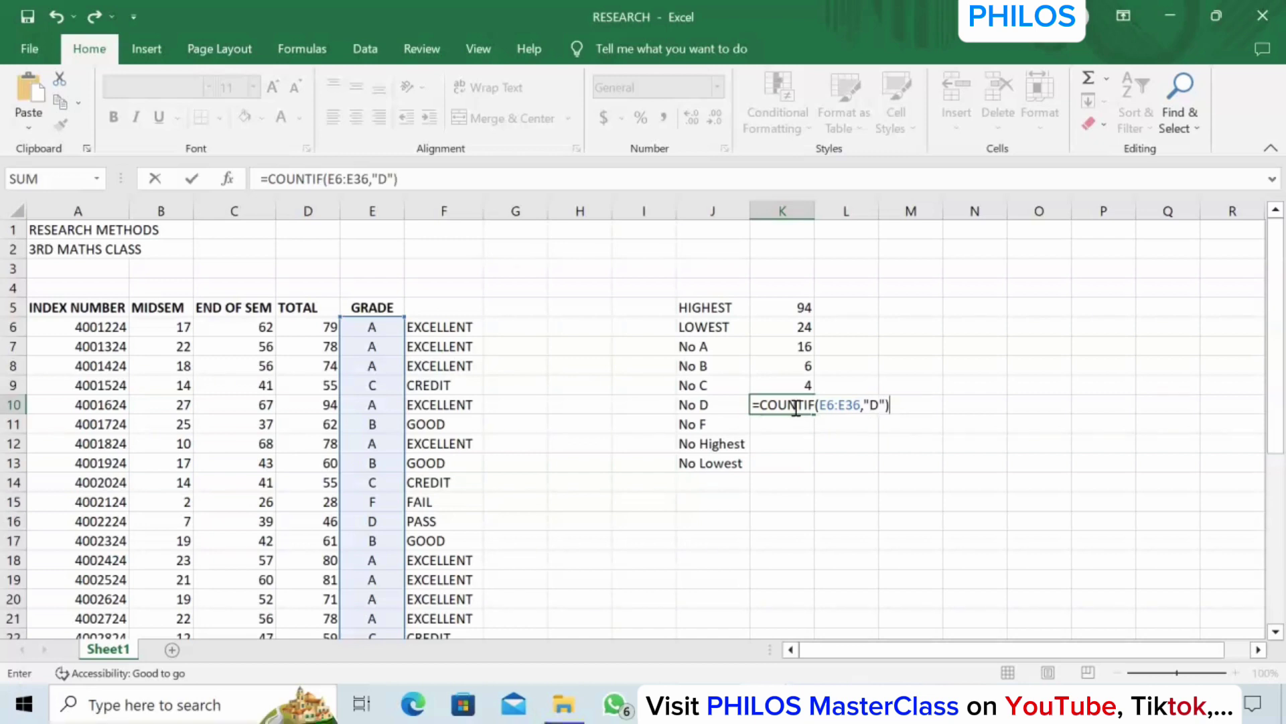
key(Return)
Enter =COUNTIF(E6:E36,"F") in K11 beside No F to count the F grades
click(798, 420)
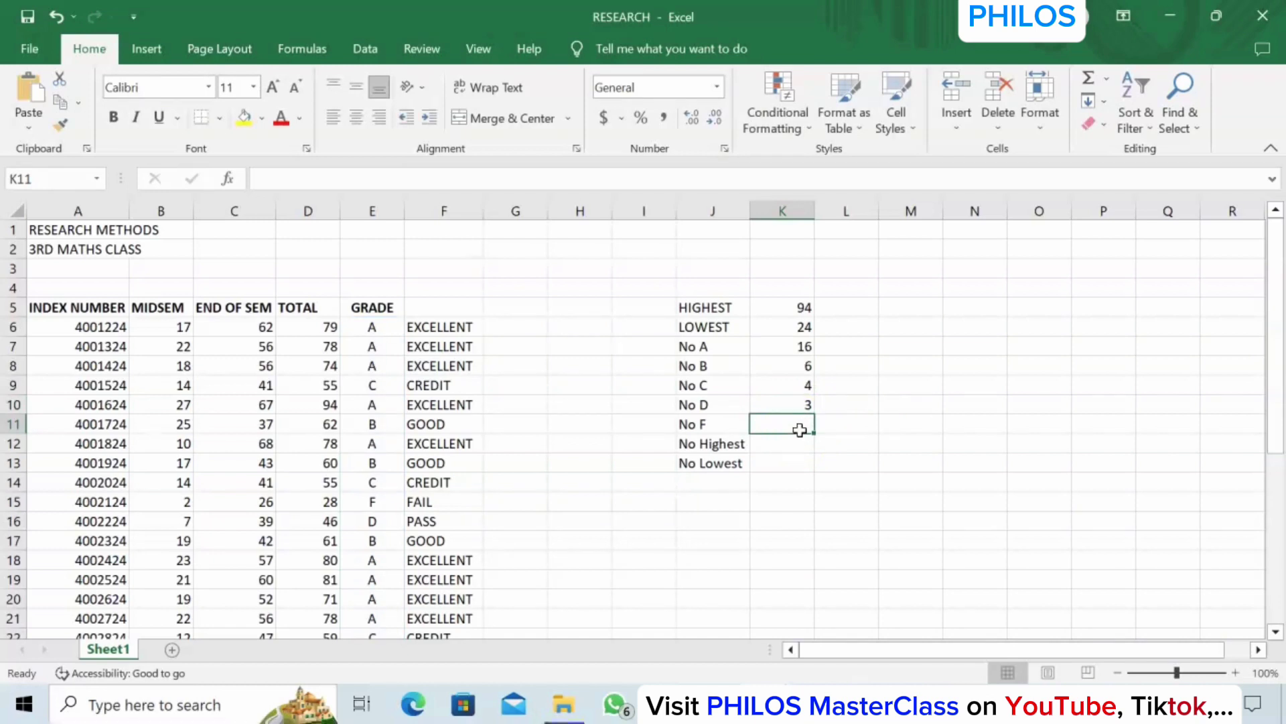
text(=)
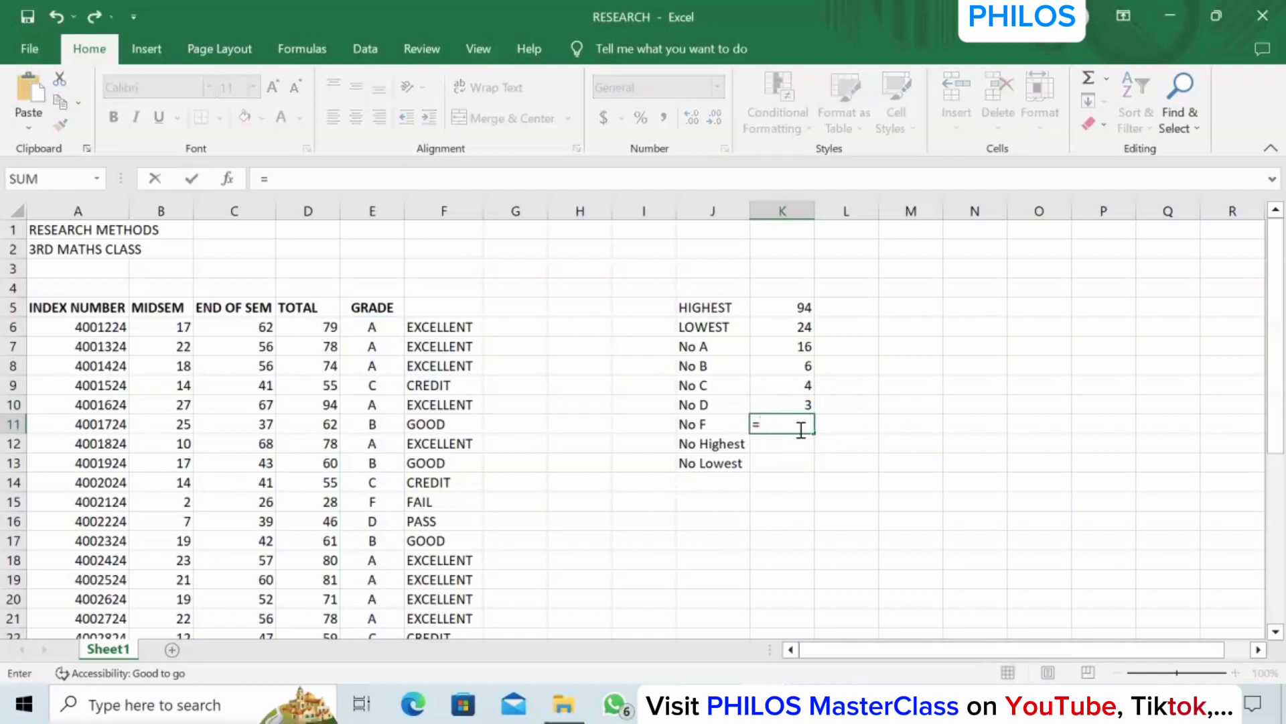
text(COUNTUI)
key(BackSpace)
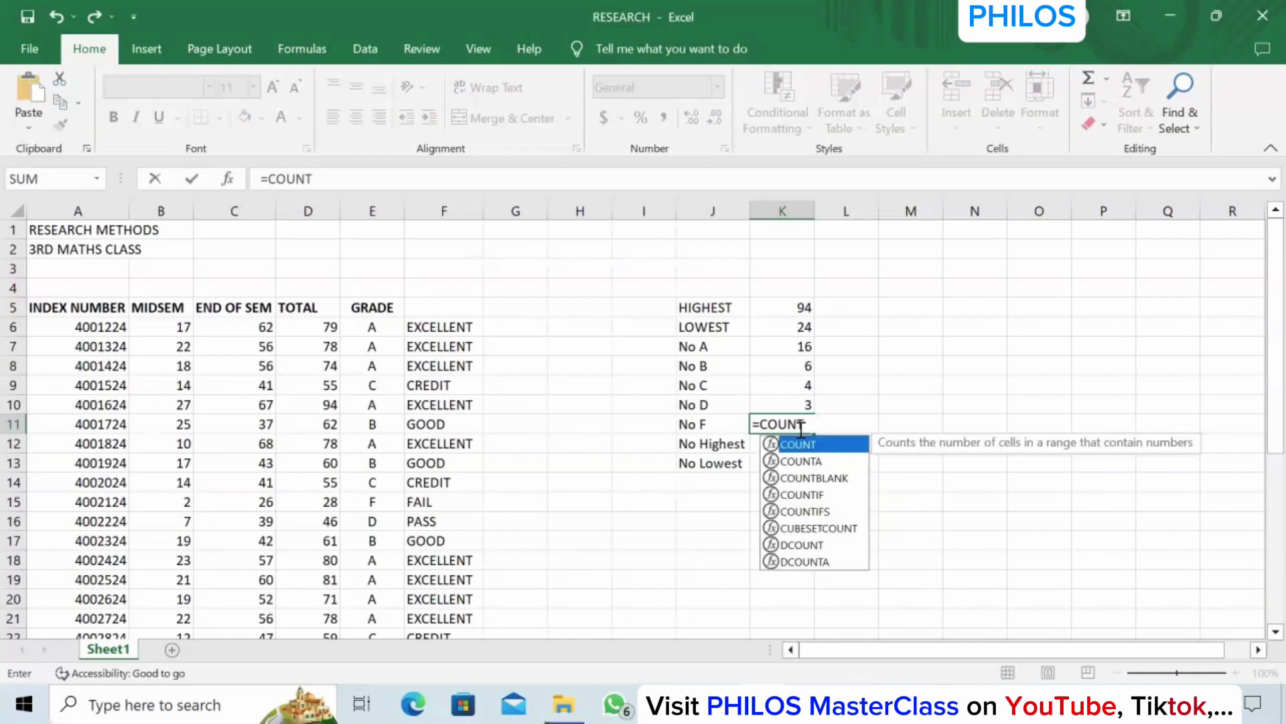
text(IF)
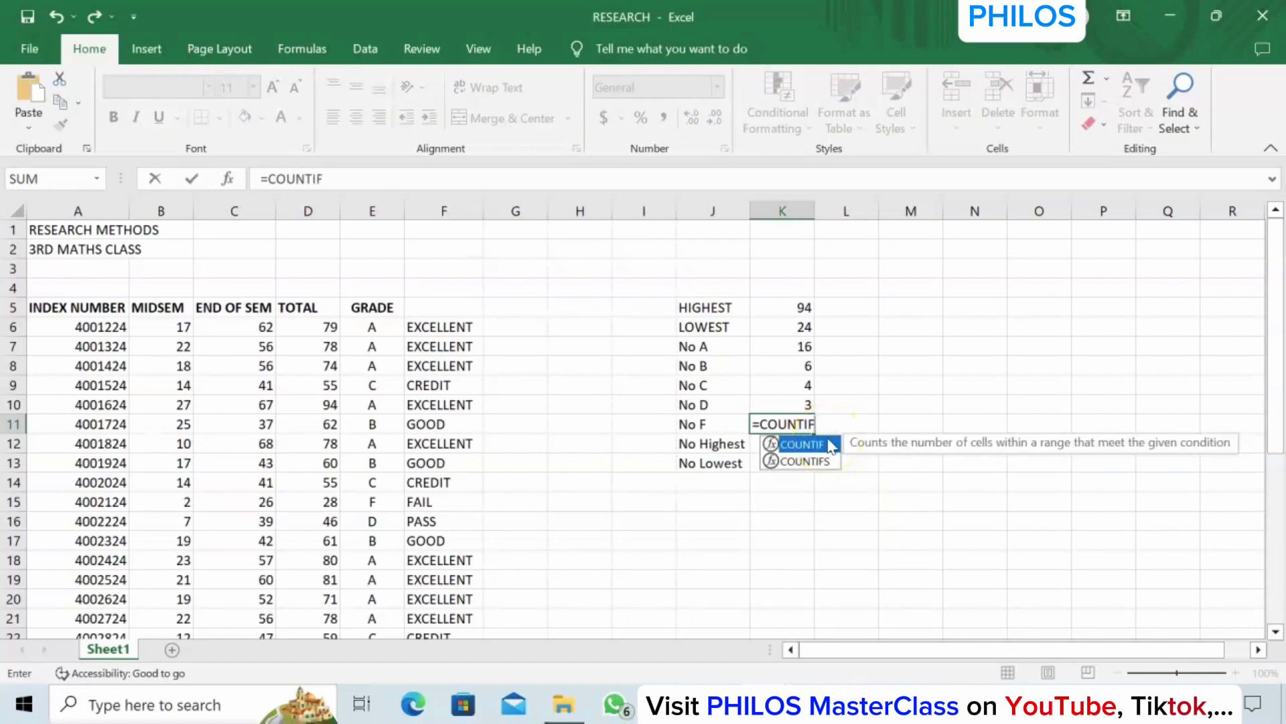
double_click(831, 446)
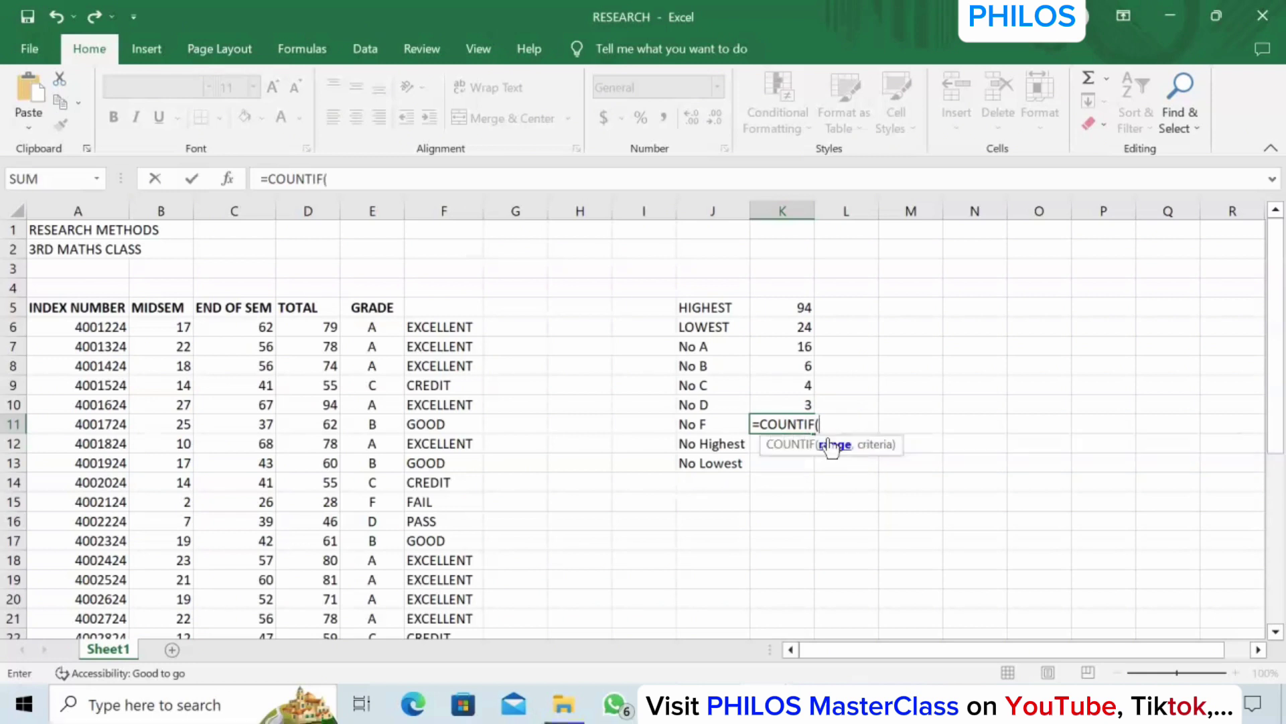
text(E)
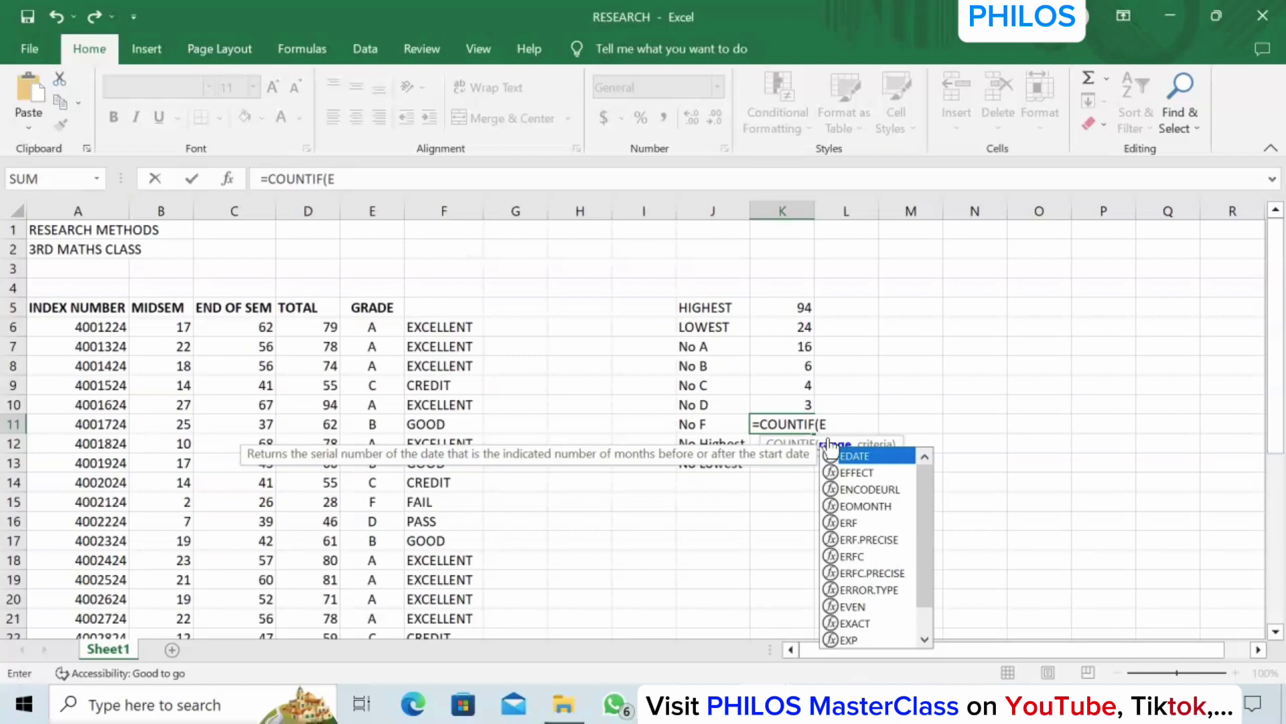
text(6:E36)
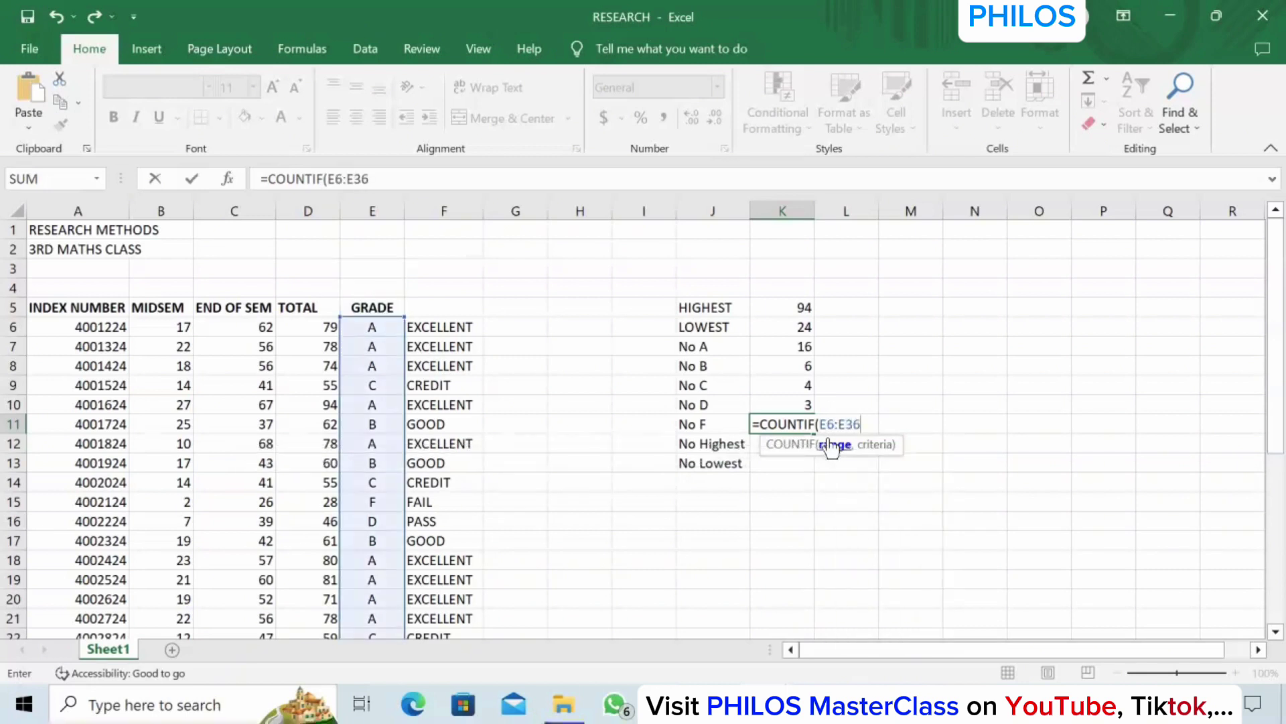
text(,"F"))
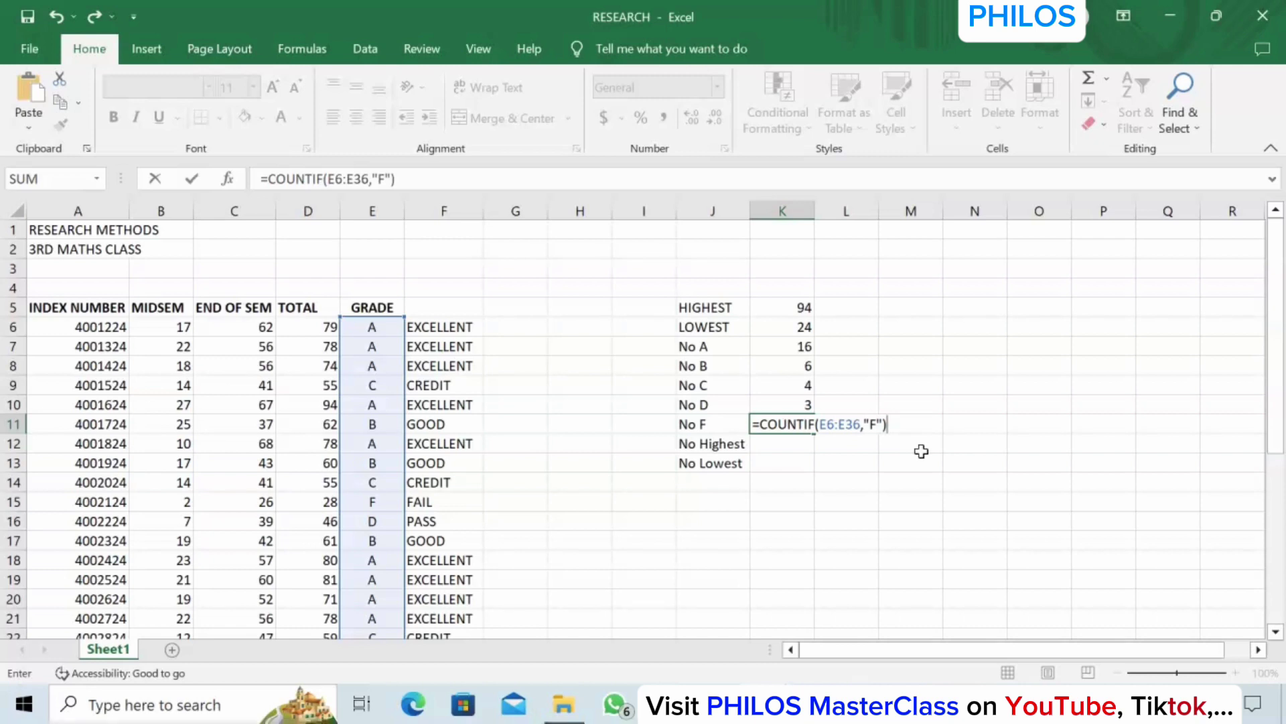
key(Return)
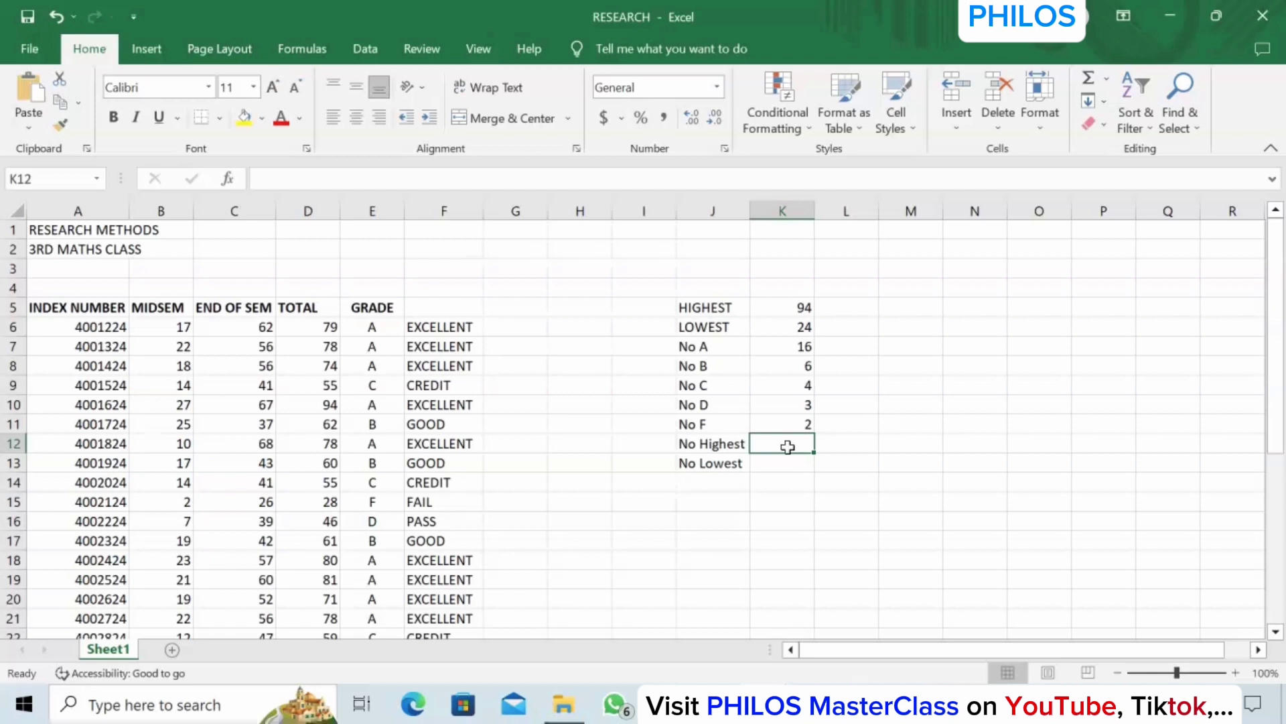
Enter =COUNTIF(D6:D36,K5) in K12 beside No Highest to count the totals equal to the highest score
text(=)
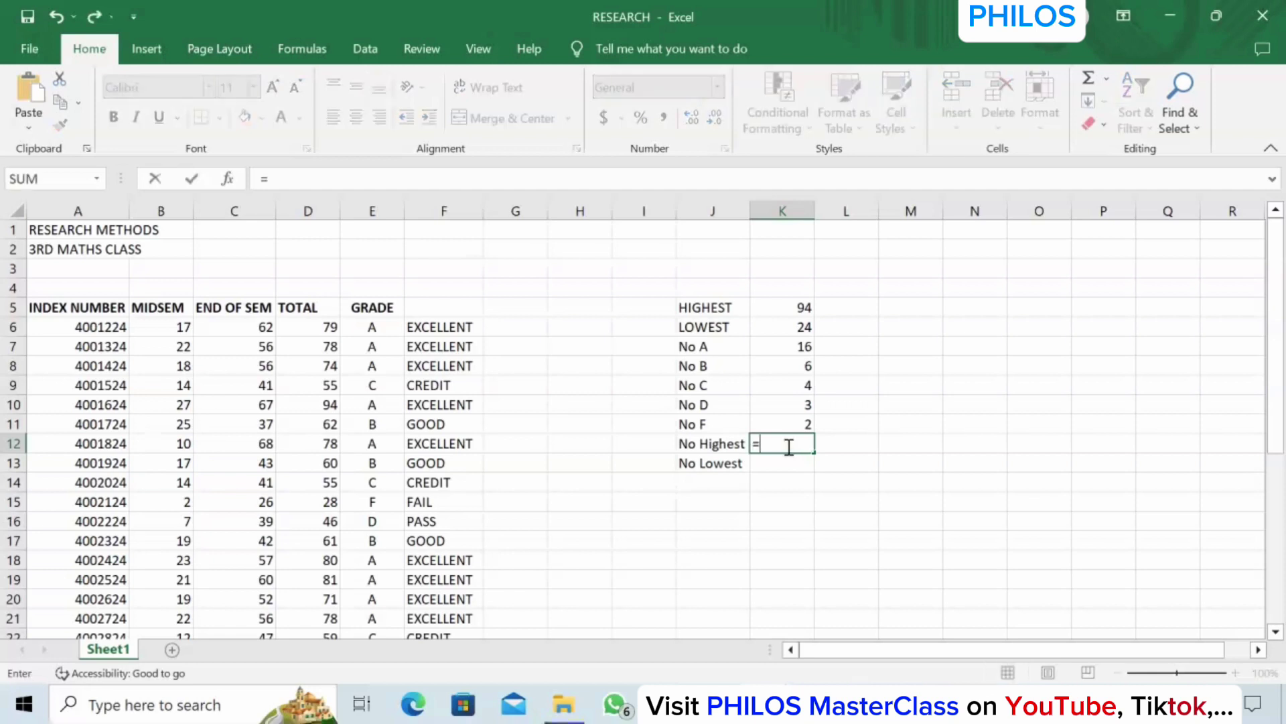
text(COU)
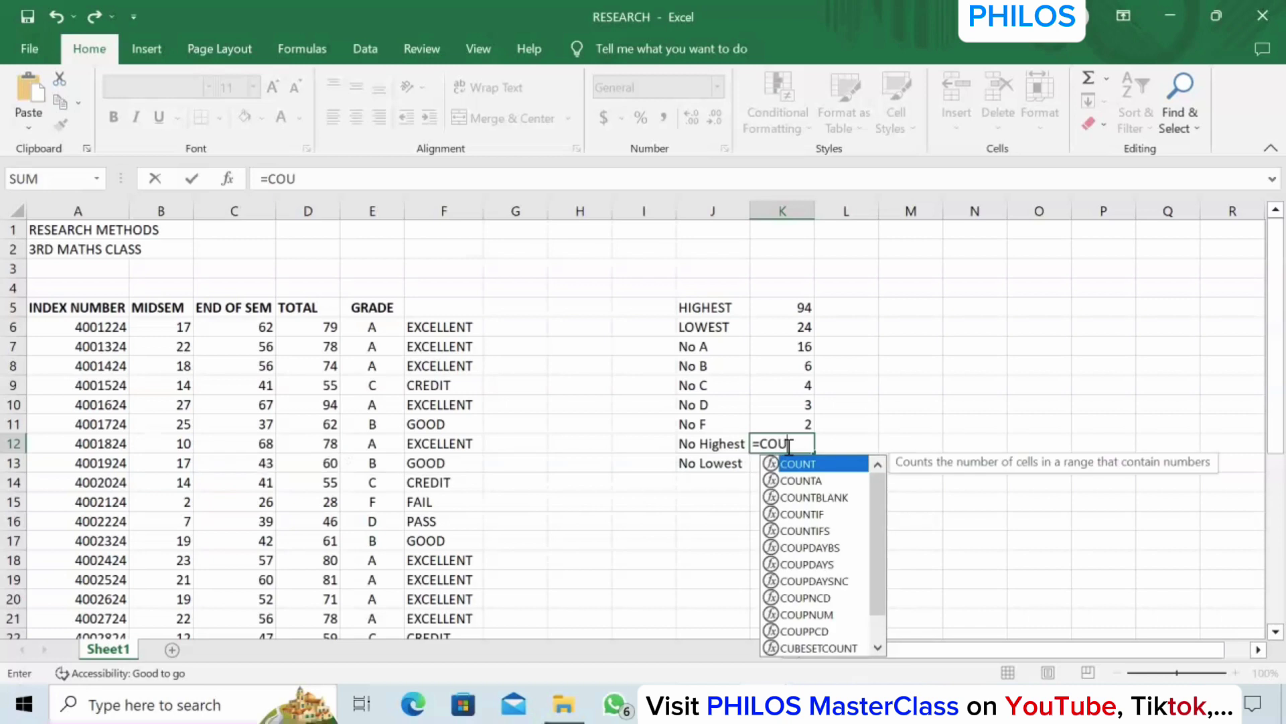
text(NT)
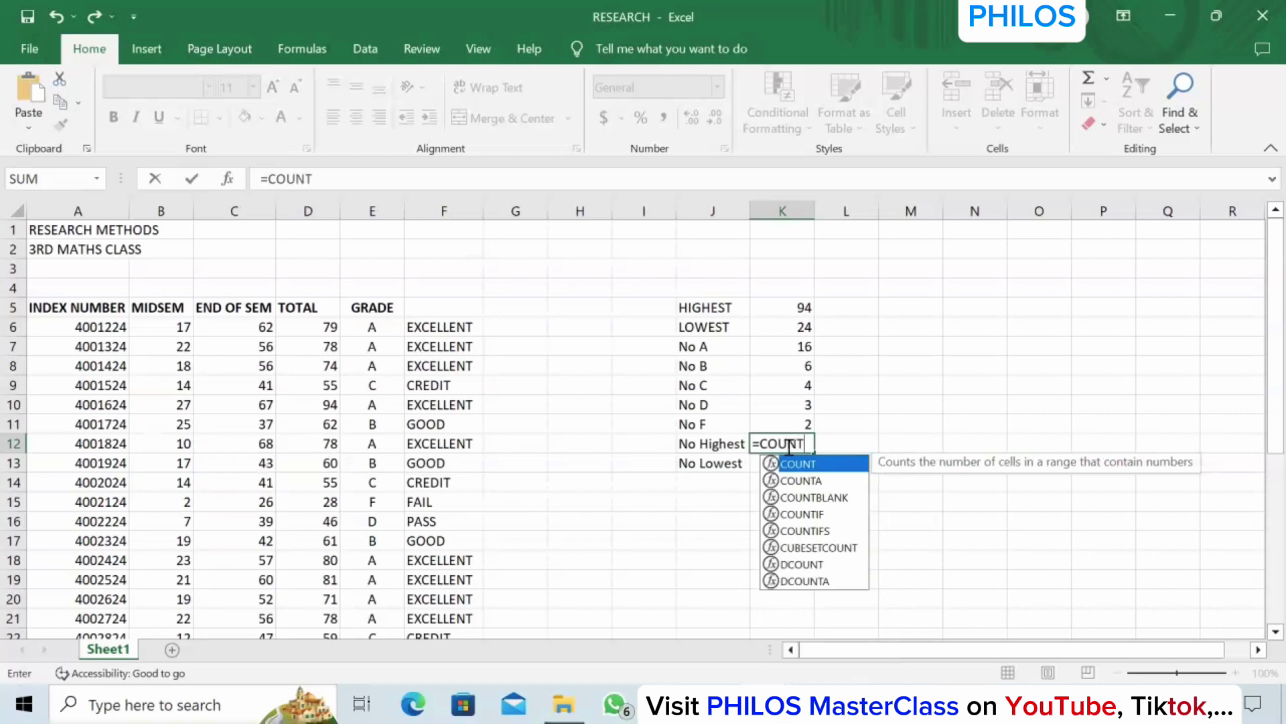
text(IF)
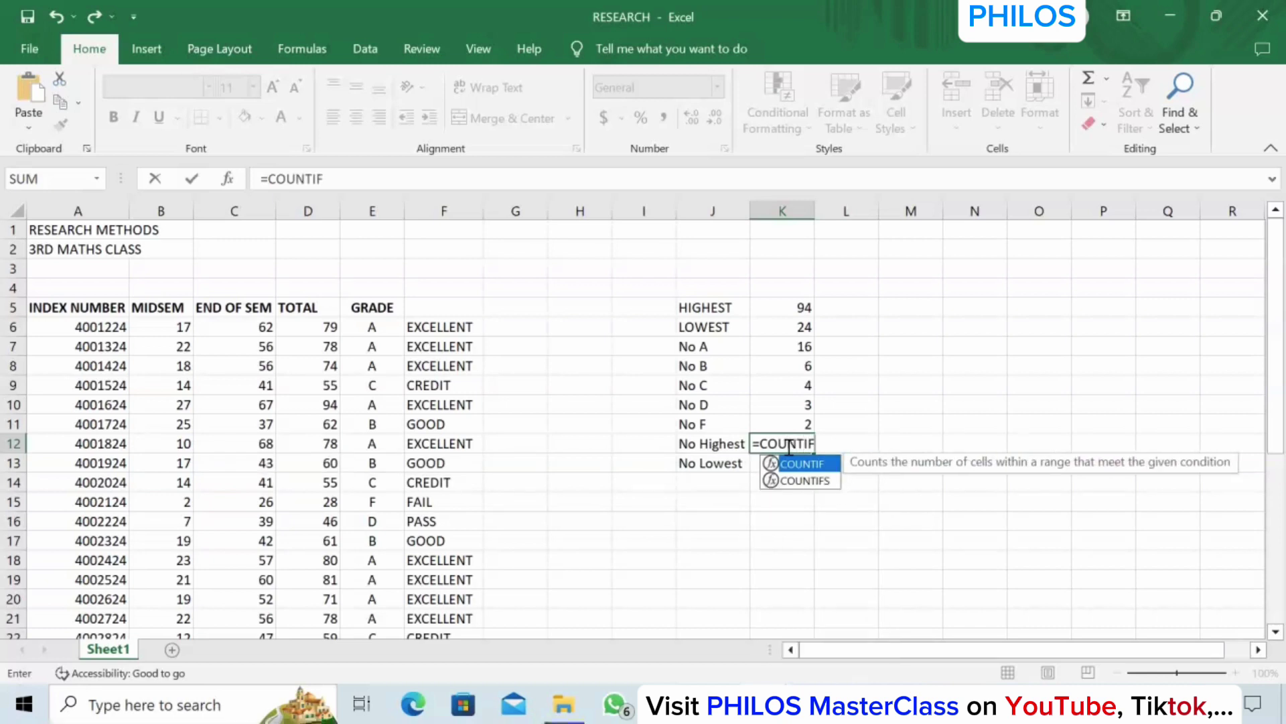
text(()
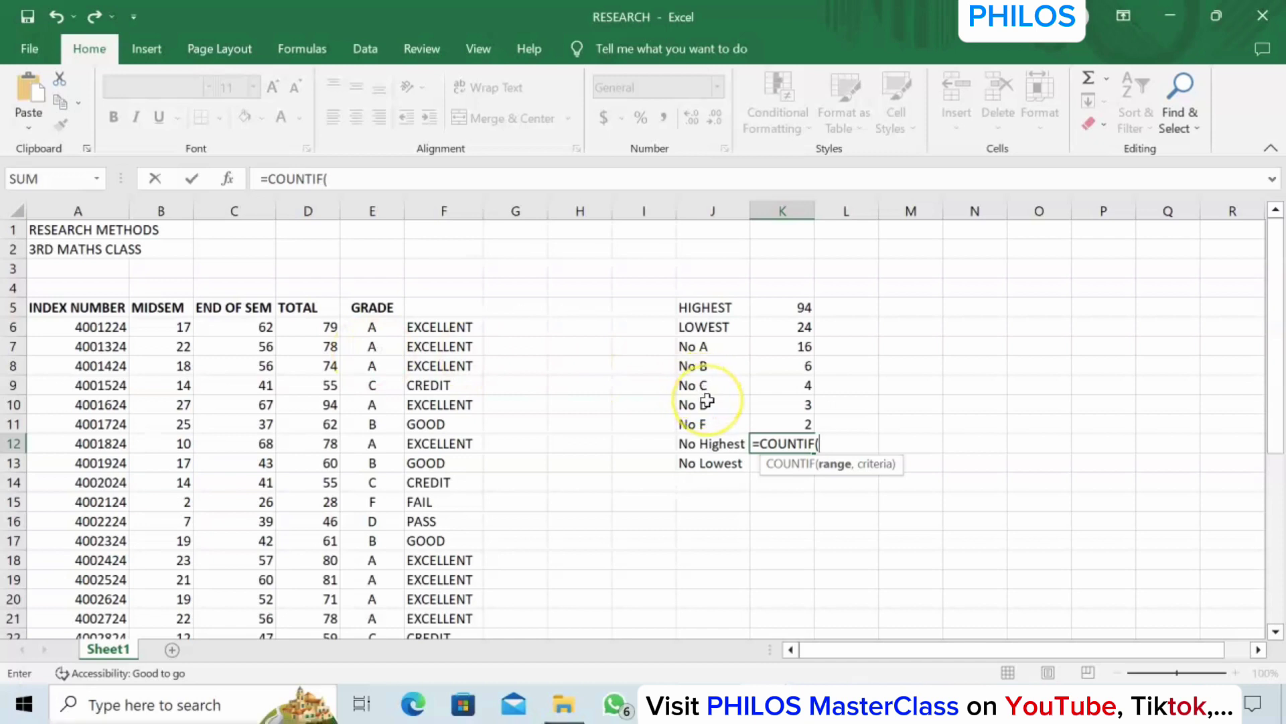
text(D6)
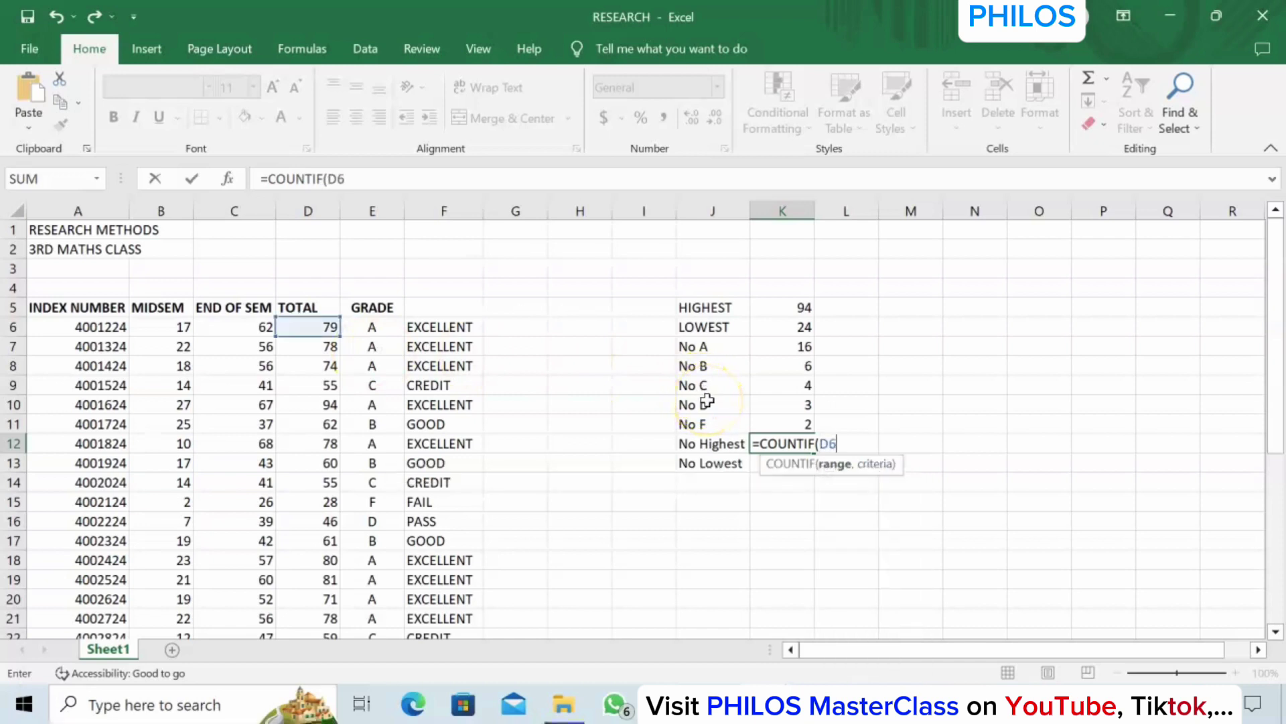
text(:D)
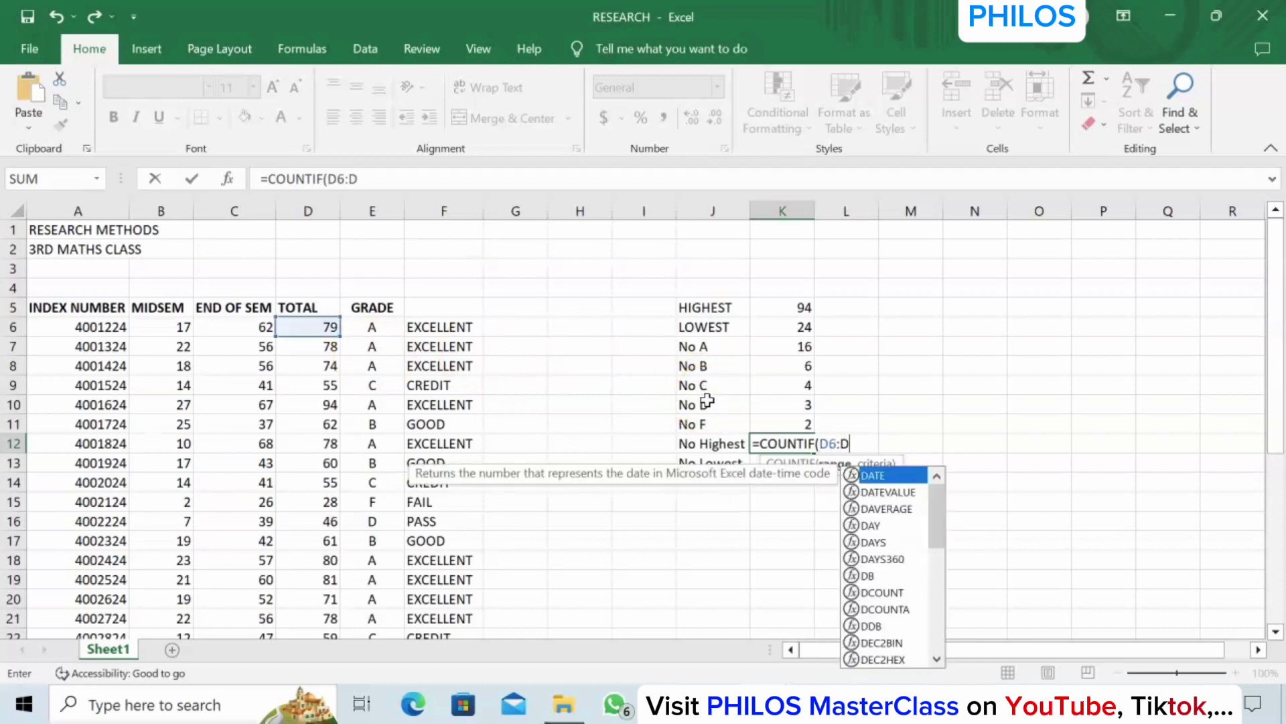
text(36,)
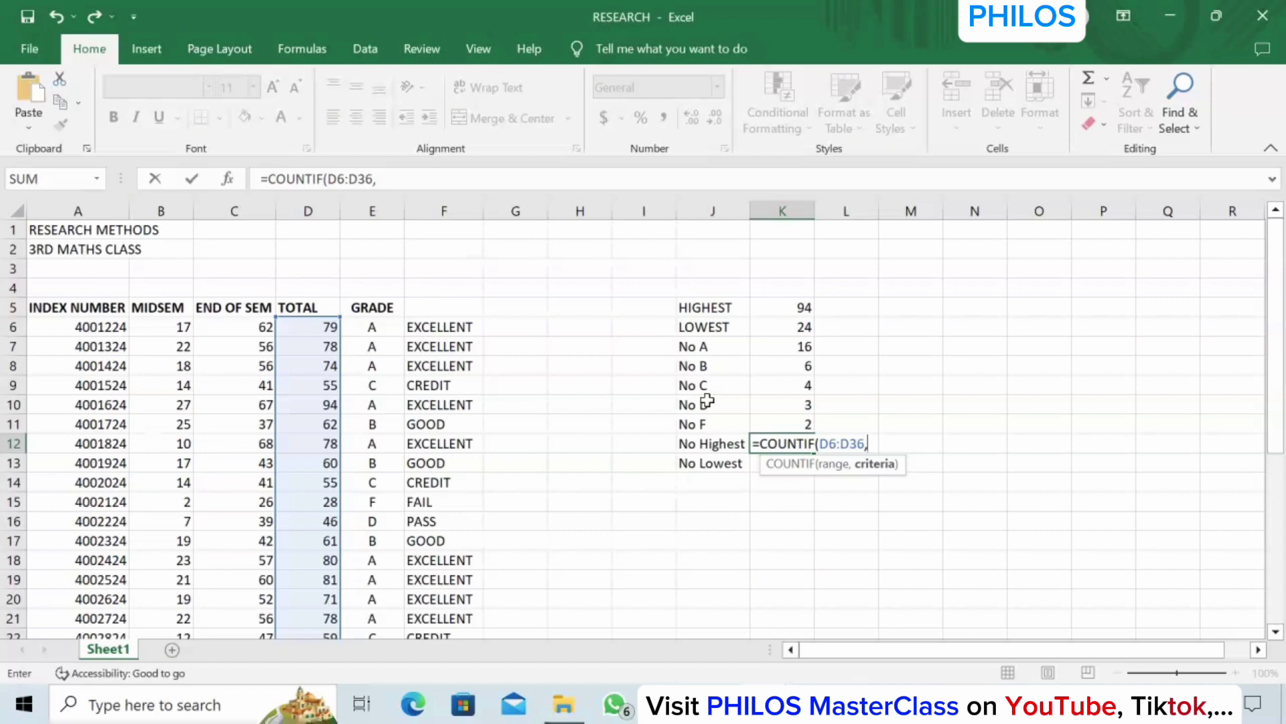
click(780, 311)
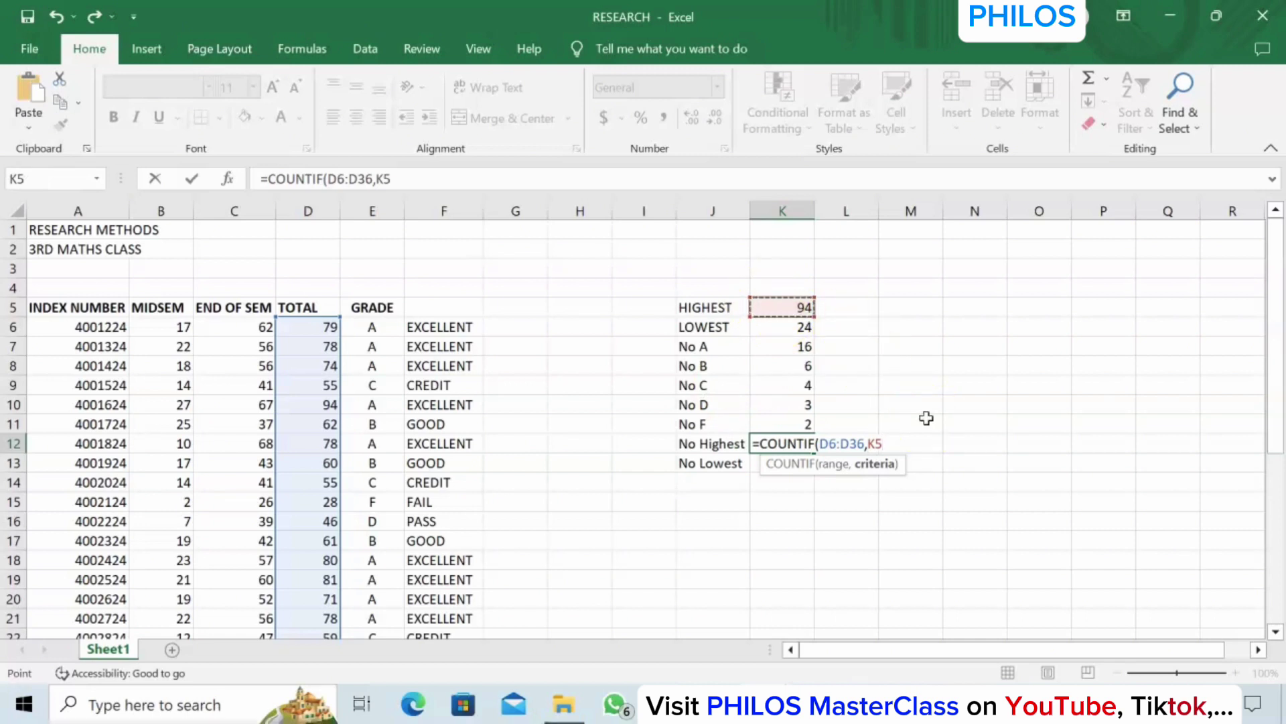
text())
key(Return)
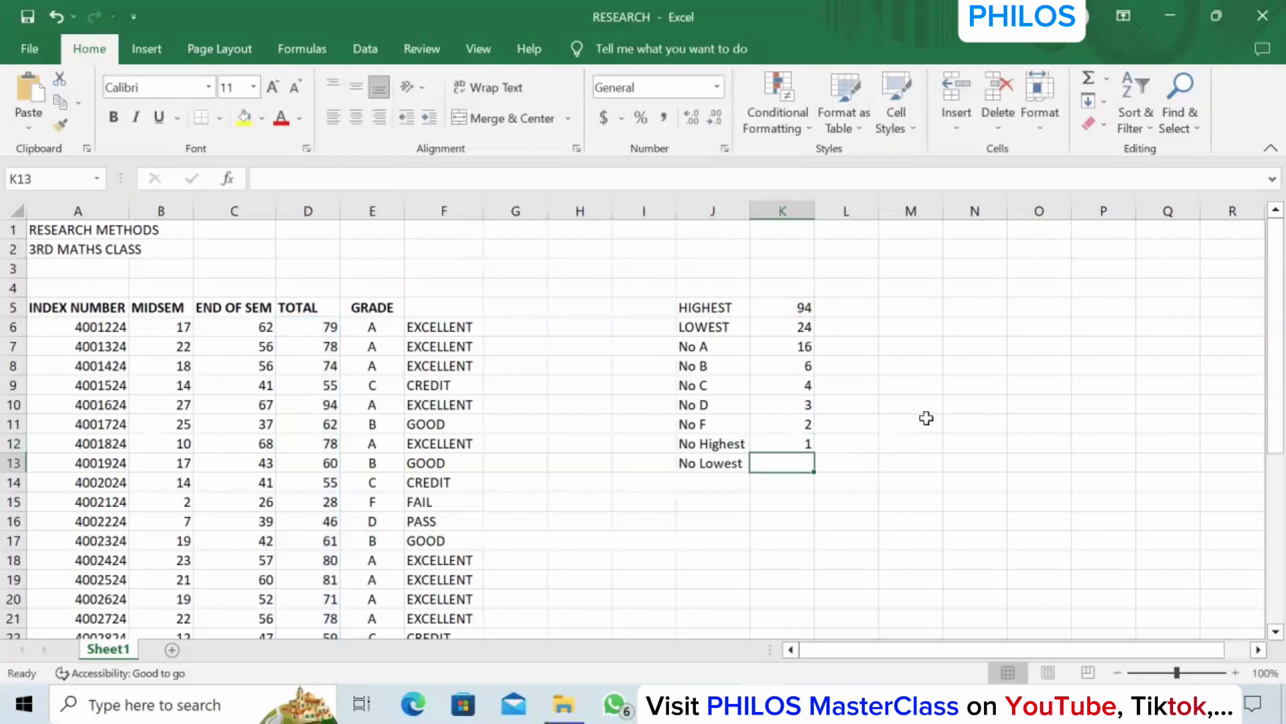
Enter =COUNTIF(D6:D36,K6) in K13 beside No Lowest to count the totals equal to the lowest score
click(810, 461)
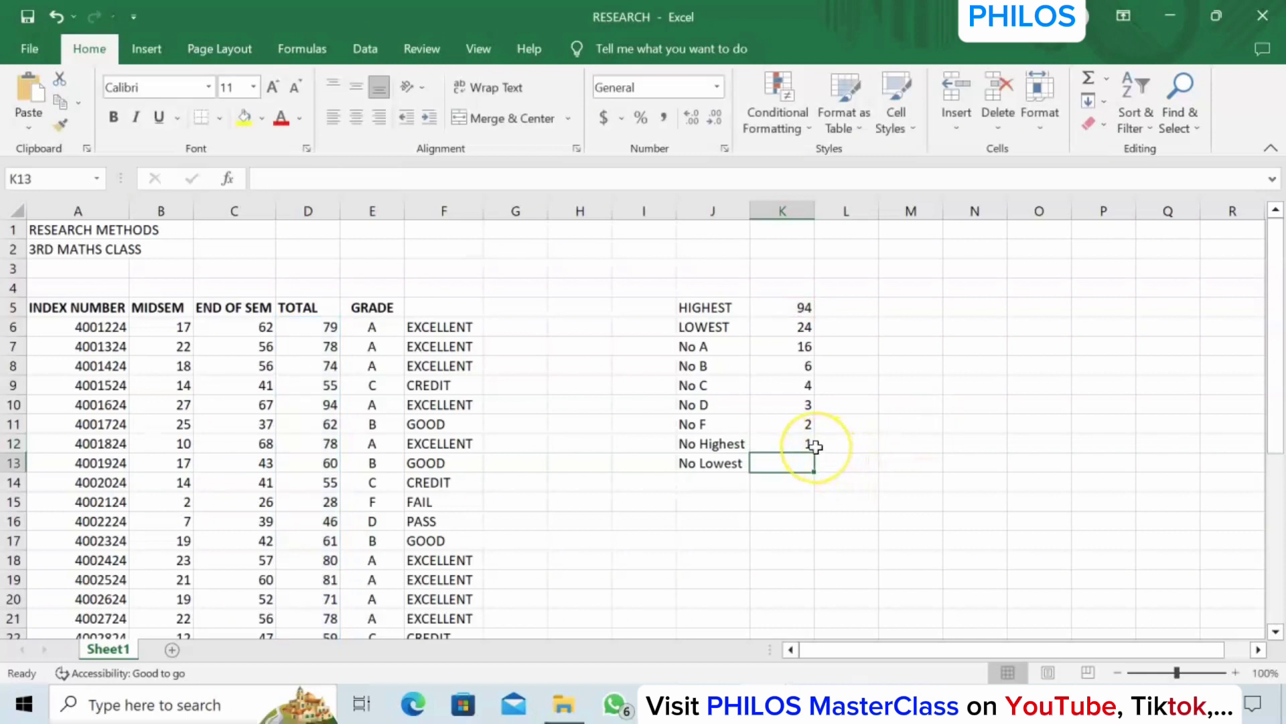
click(784, 462)
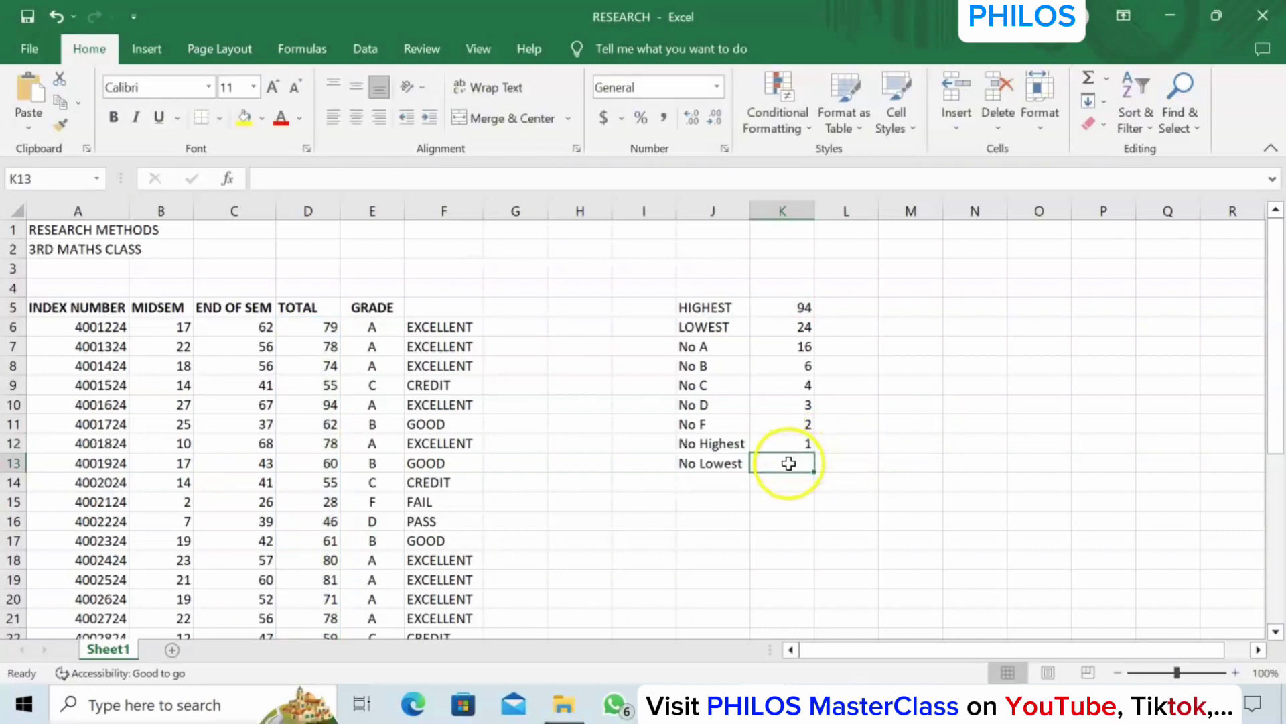
double_click(789, 463)
text(=)
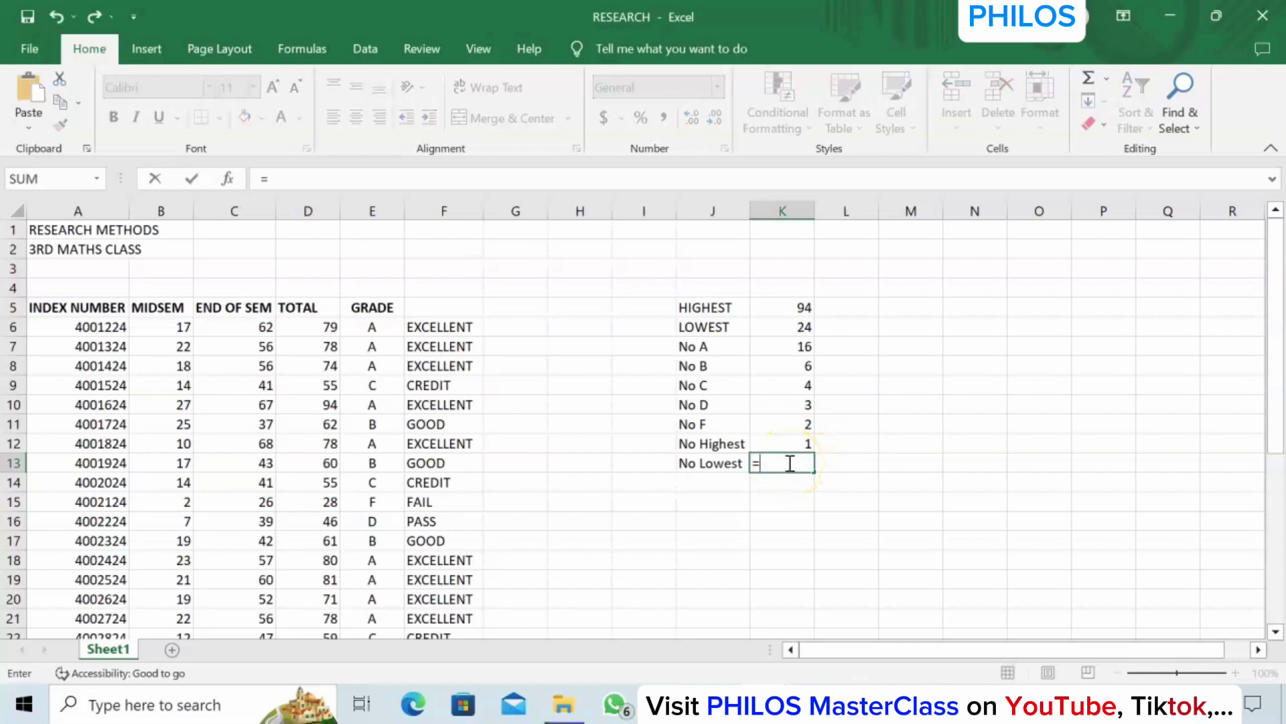
text(COUNT)
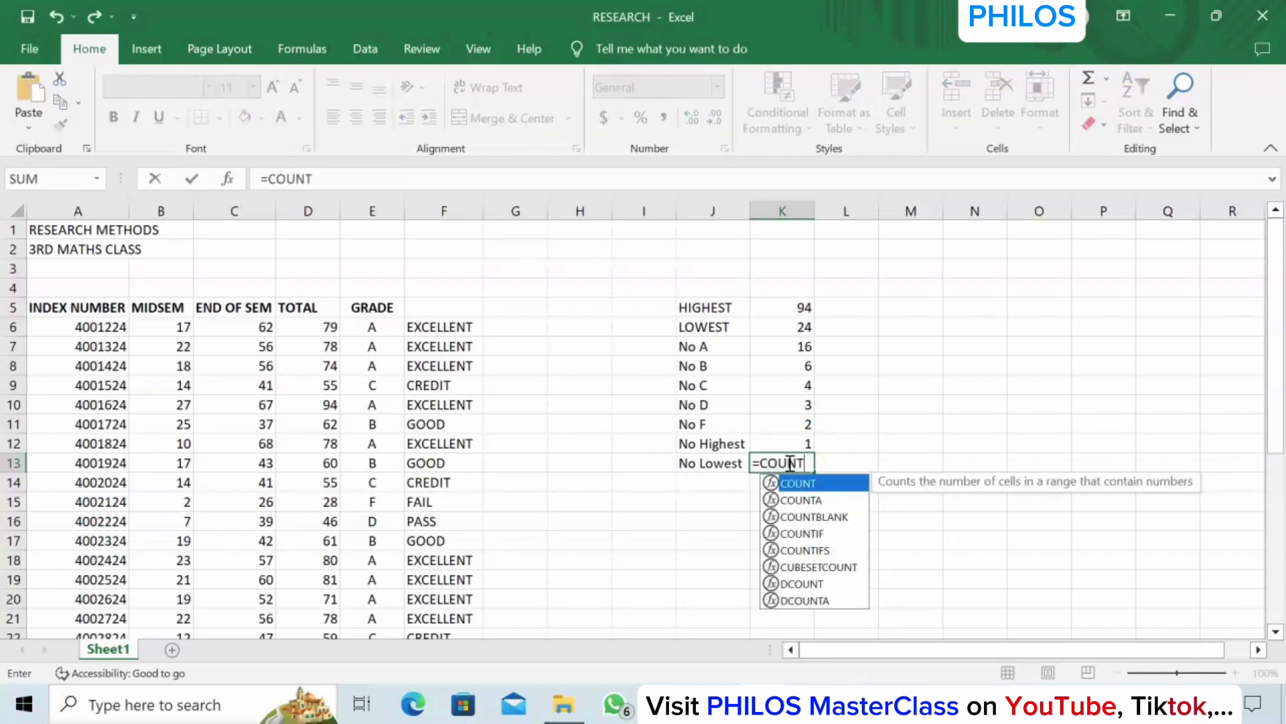
text(IF)
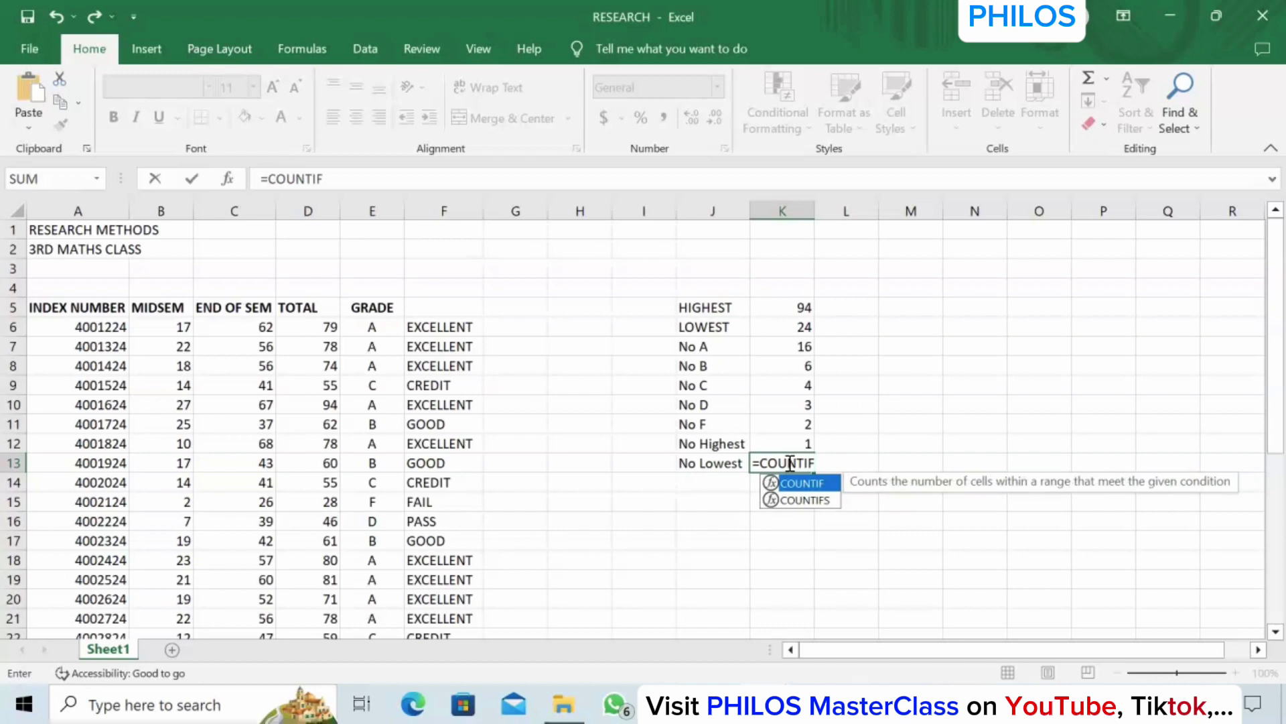
text(()
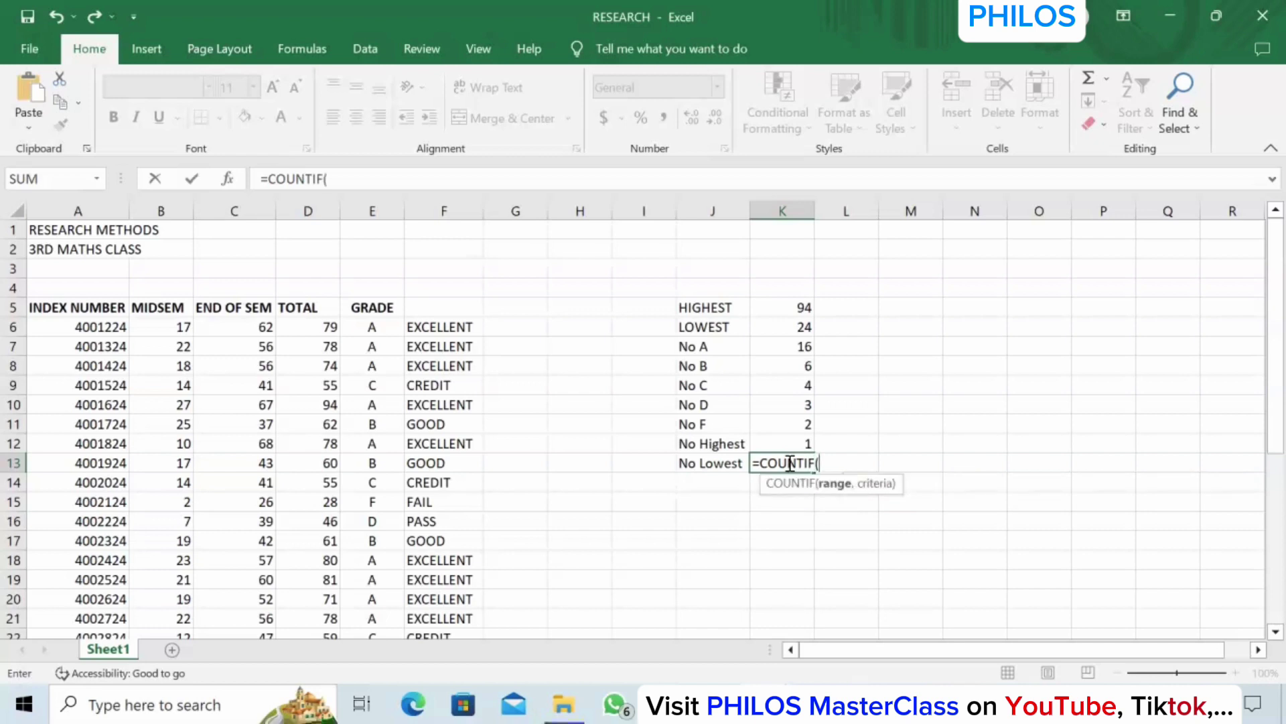
text(D)
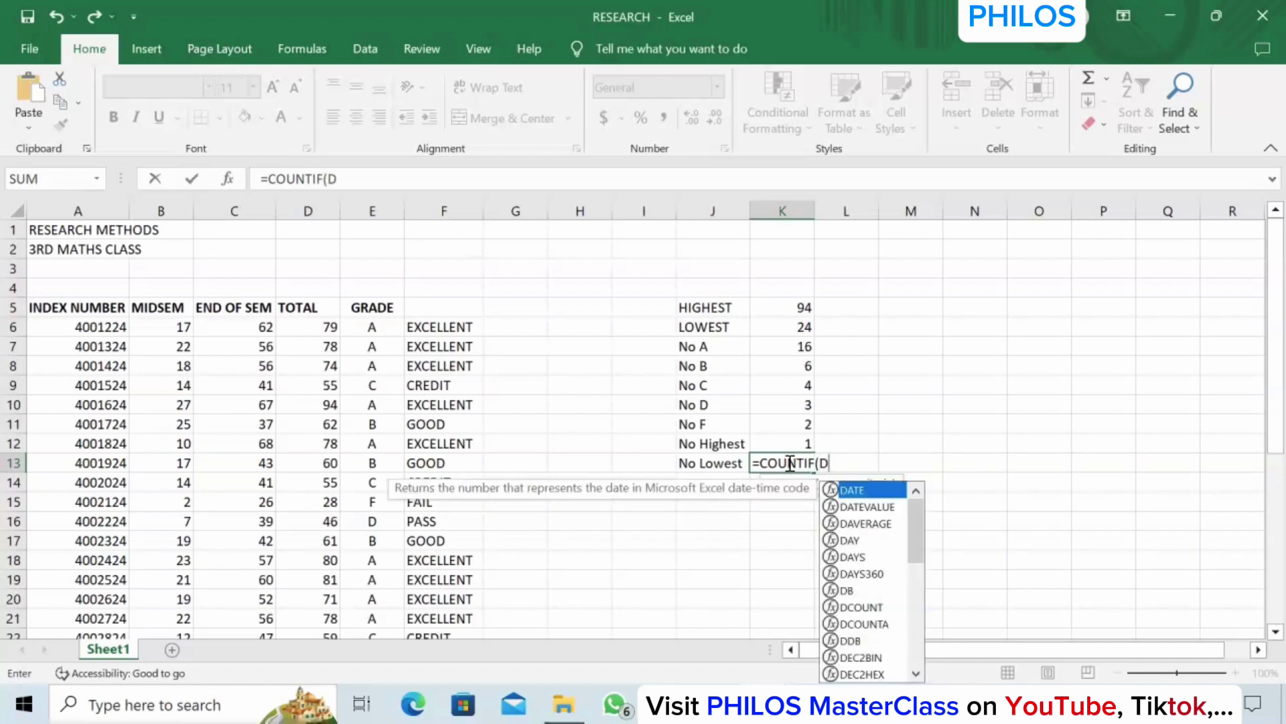
text(6)
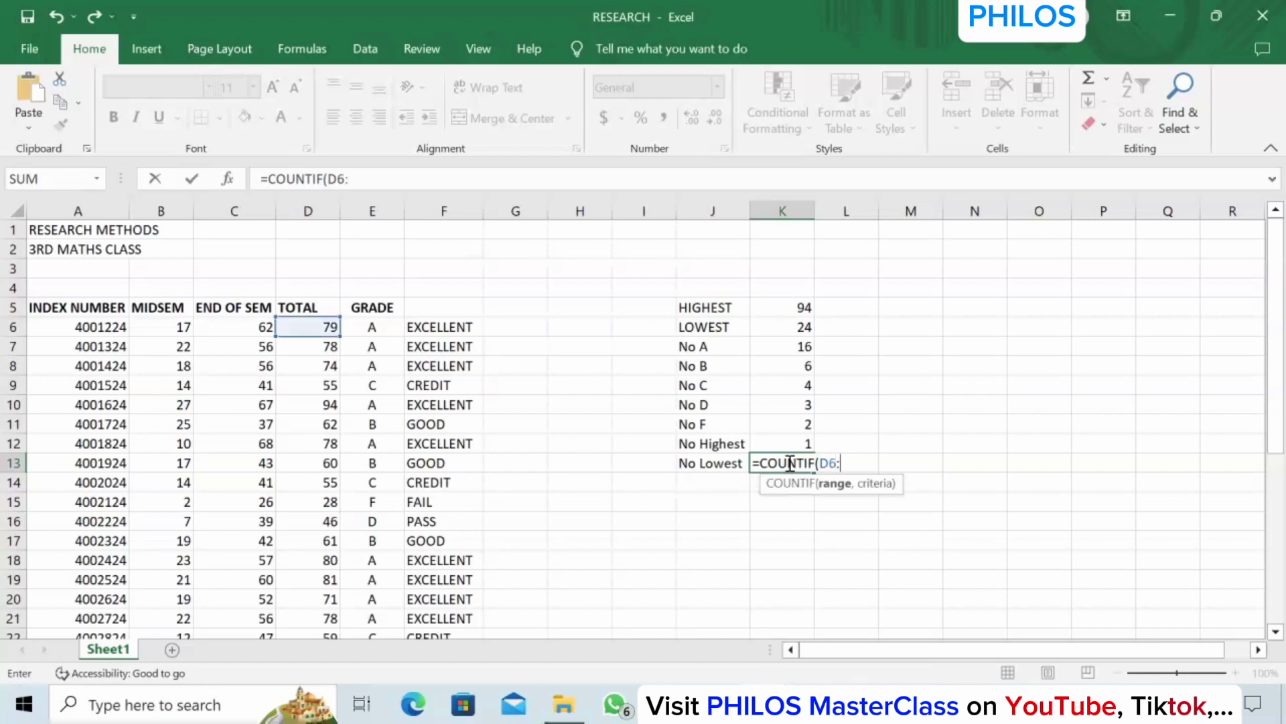
text(:D)
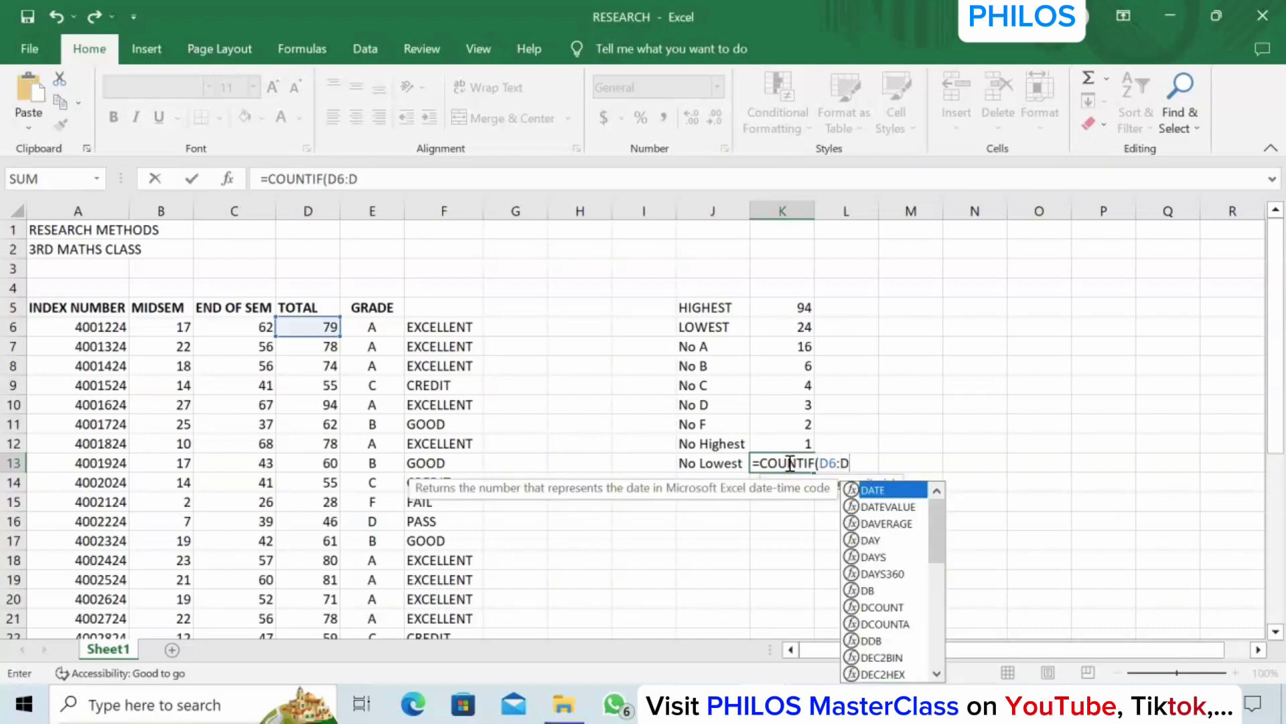
text(36,)
click(804, 329)
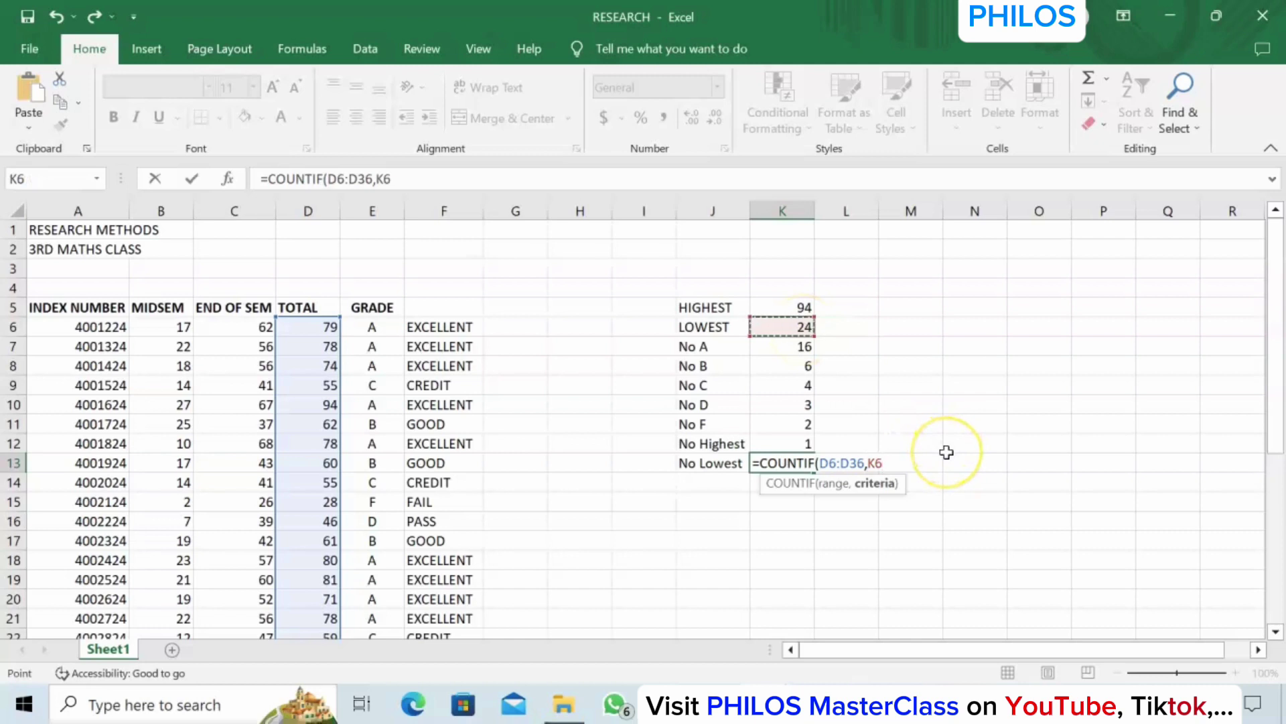
text())
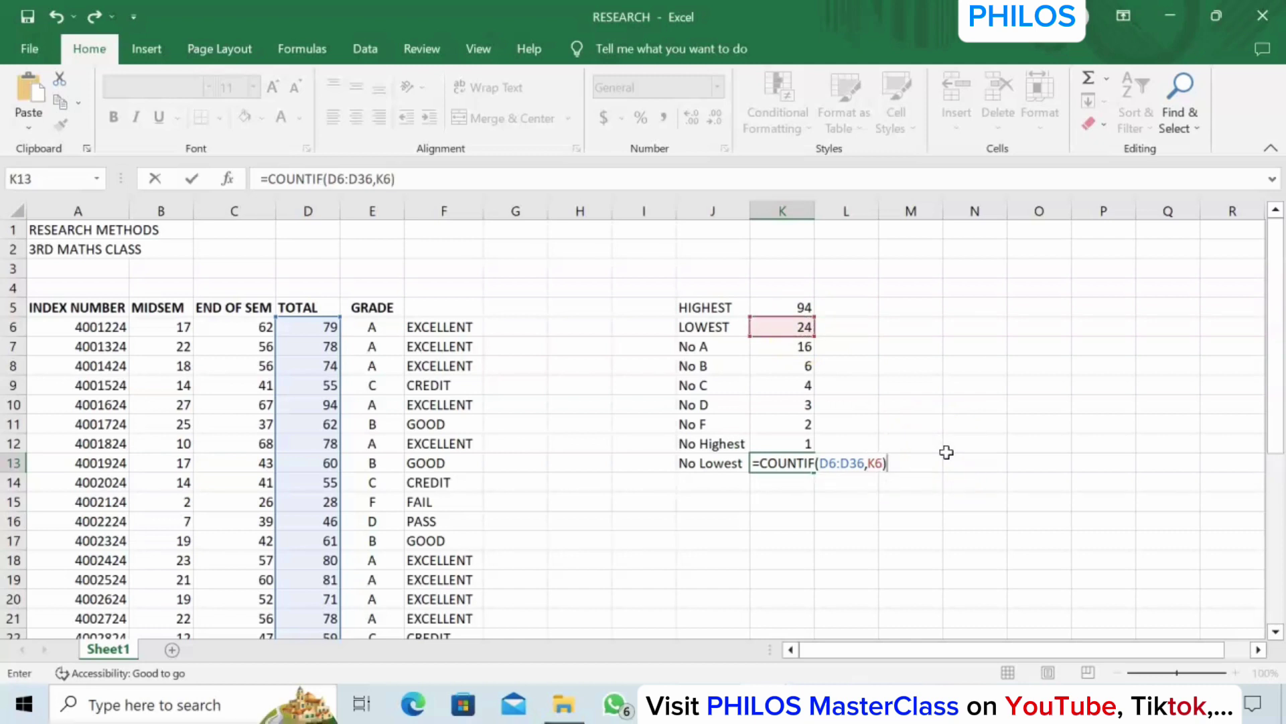
key(Return)
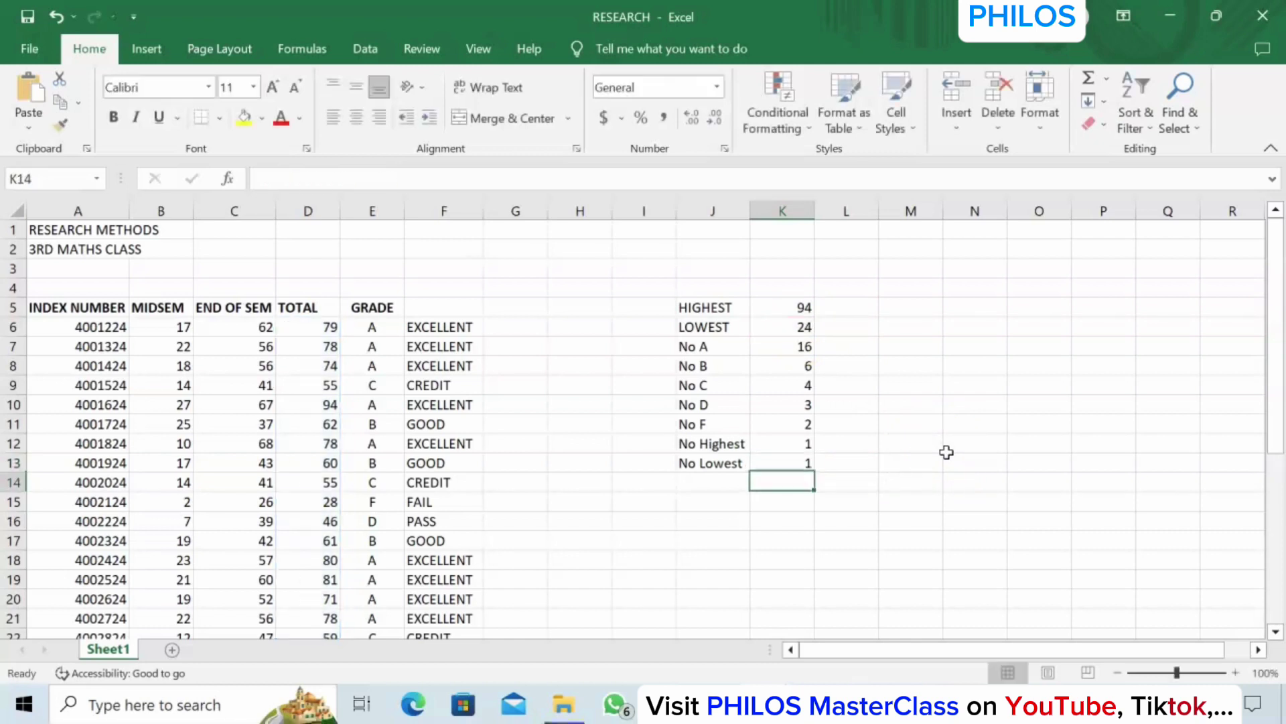
click(783, 482)
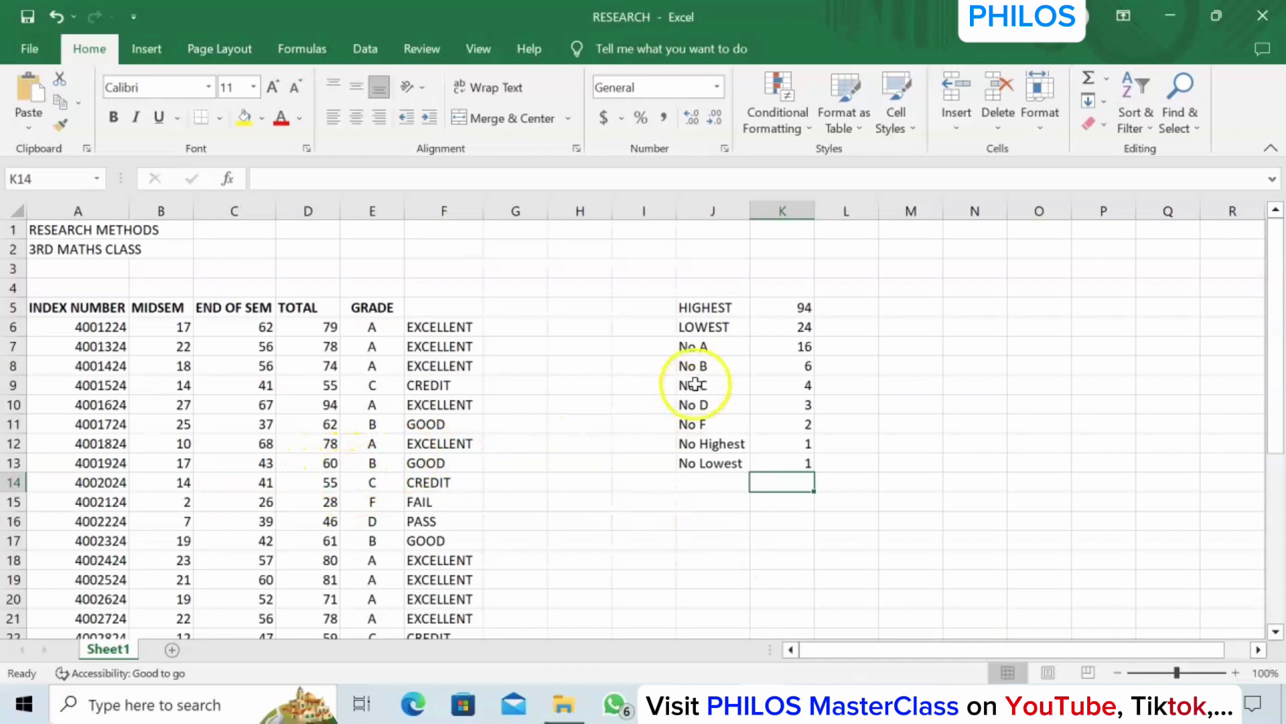
Fill the highest-scoring record, cells A10 to F10, with the standard light blue colour
click(323, 405)
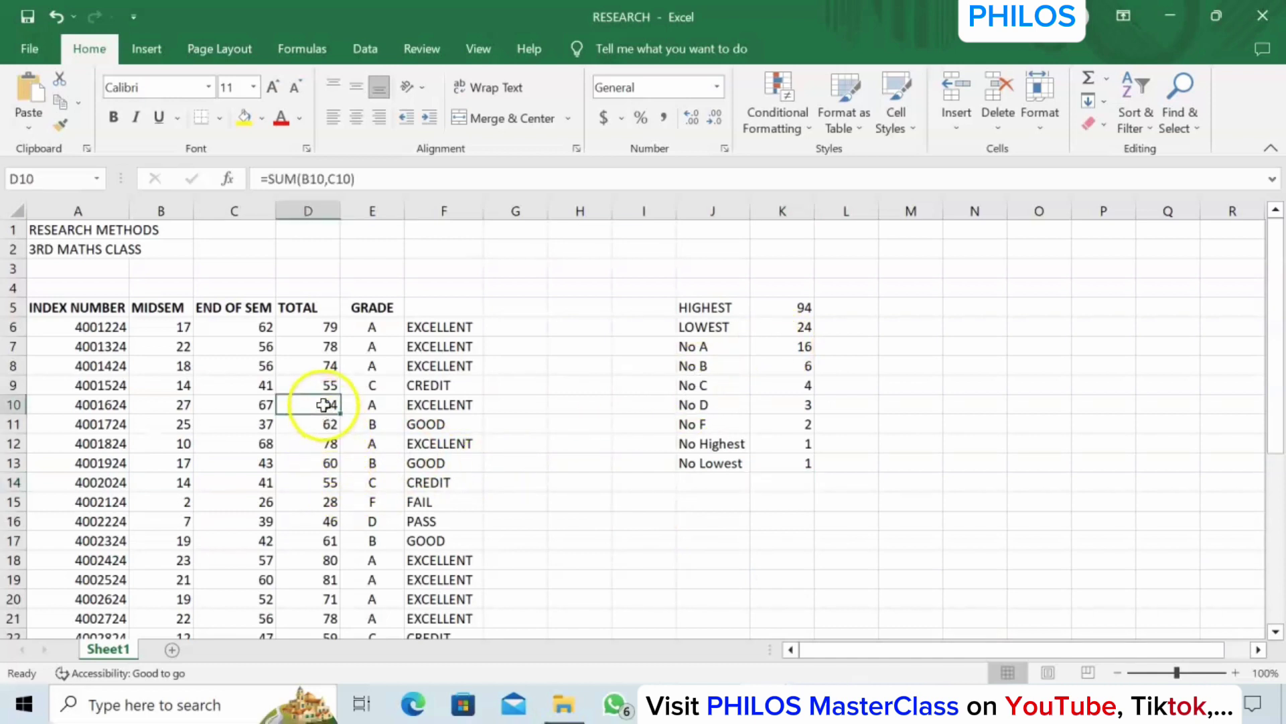
click(100, 405)
drag(100, 404, 442, 410)
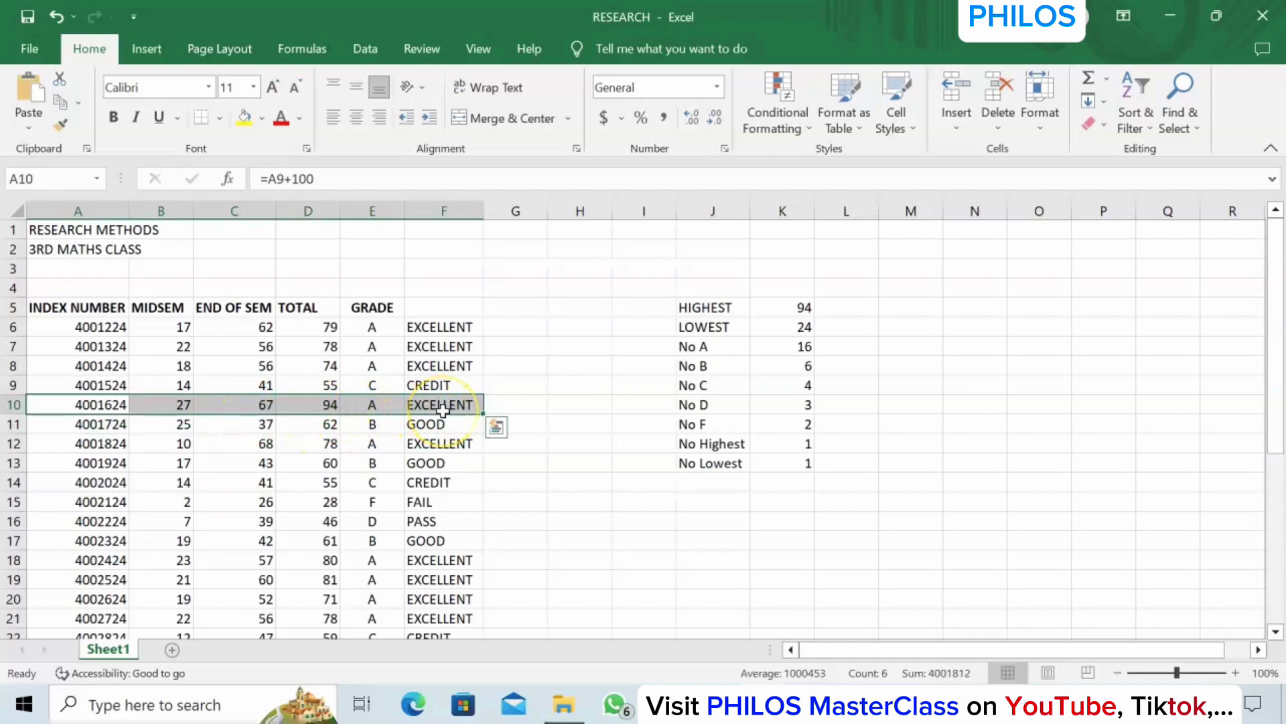
click(264, 121)
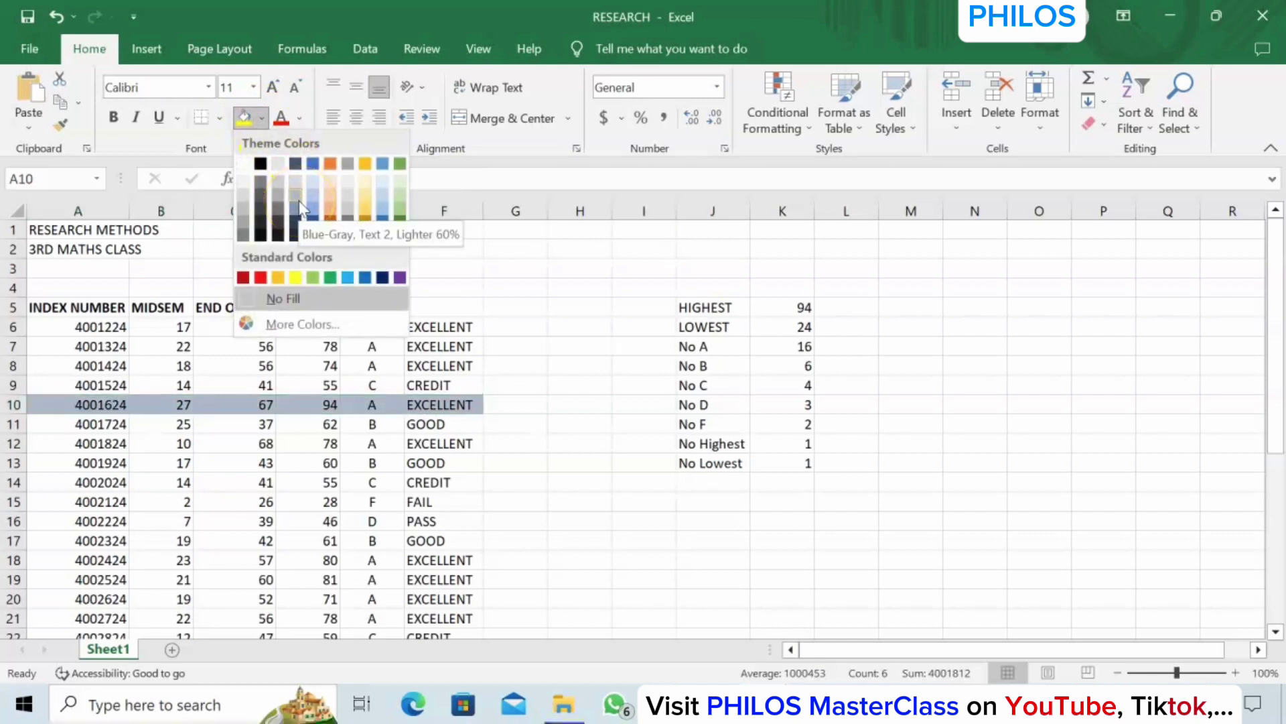
click(350, 276)
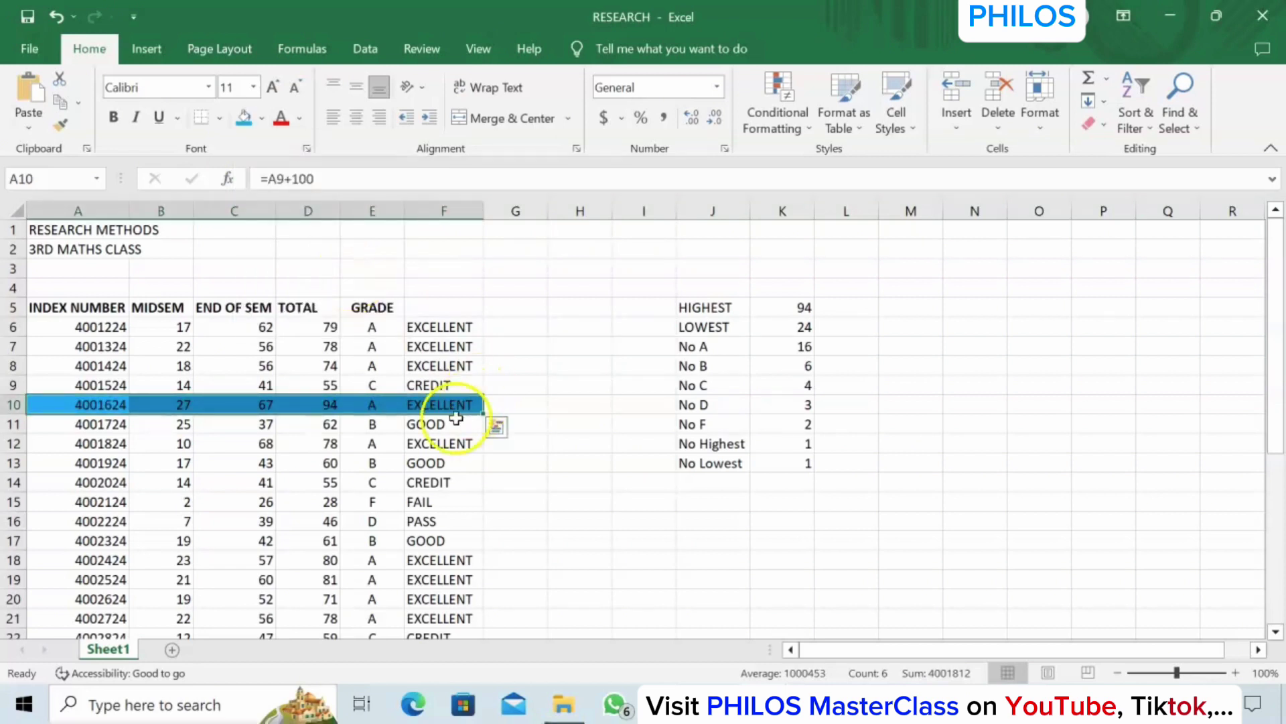
click(409, 425)
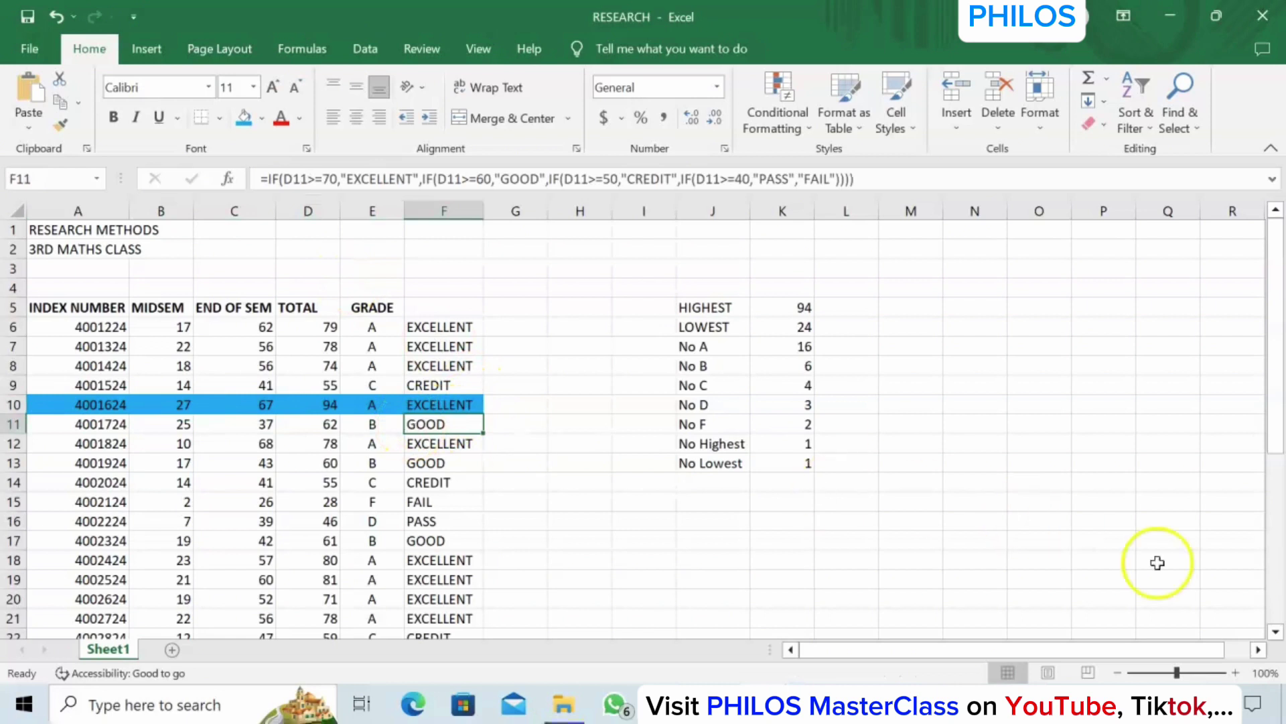
Fill the lowest-scoring record, cells A30 to F30, with the standard red colour
click(1269, 606)
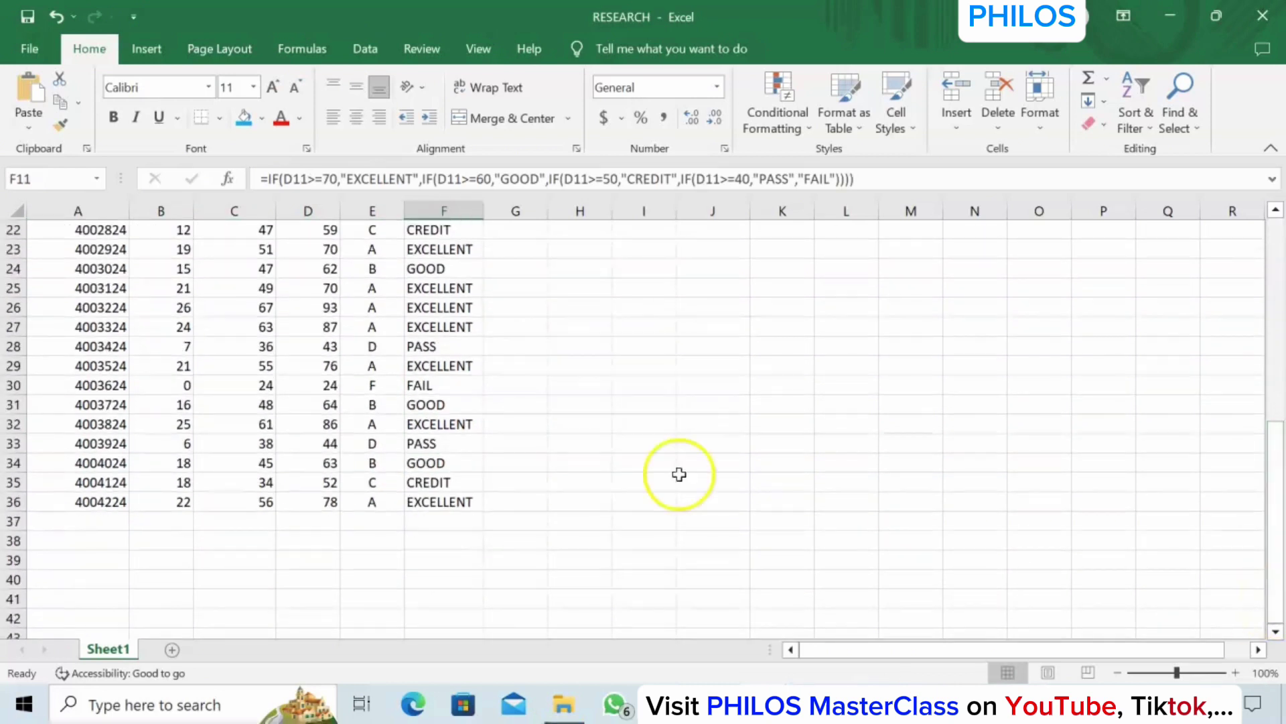
click(306, 387)
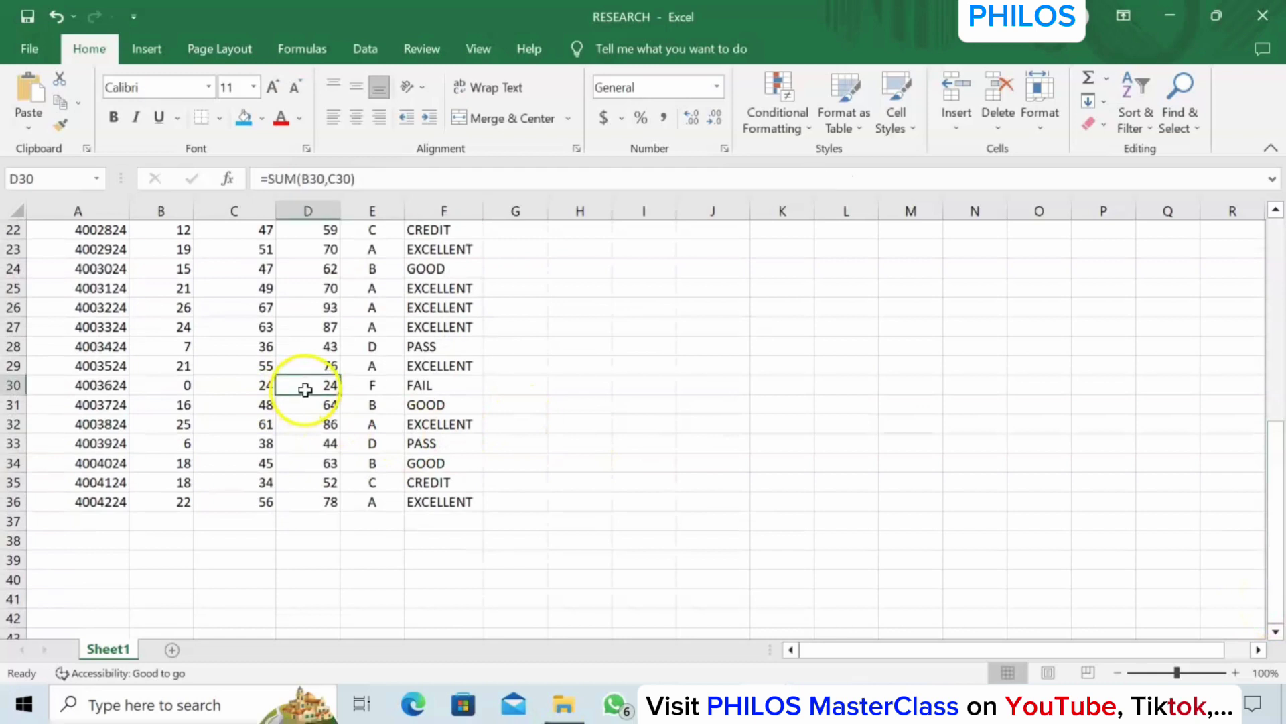
drag(125, 386, 458, 392)
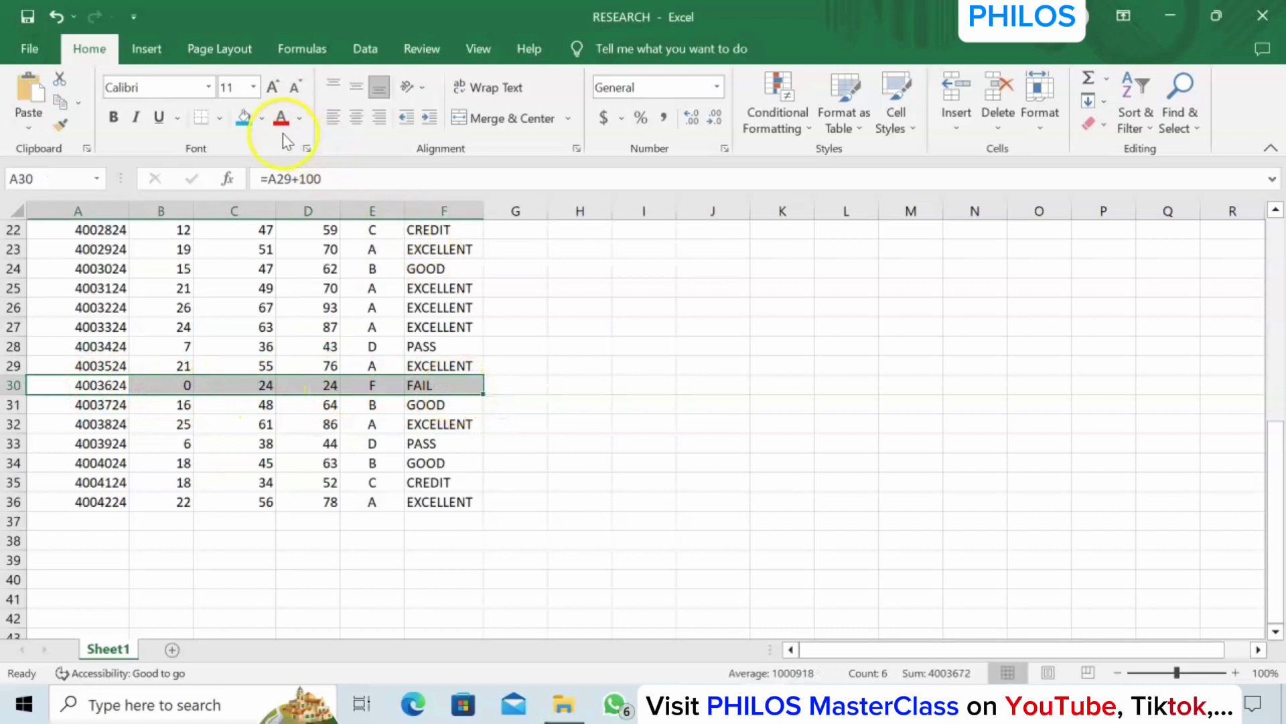
click(262, 119)
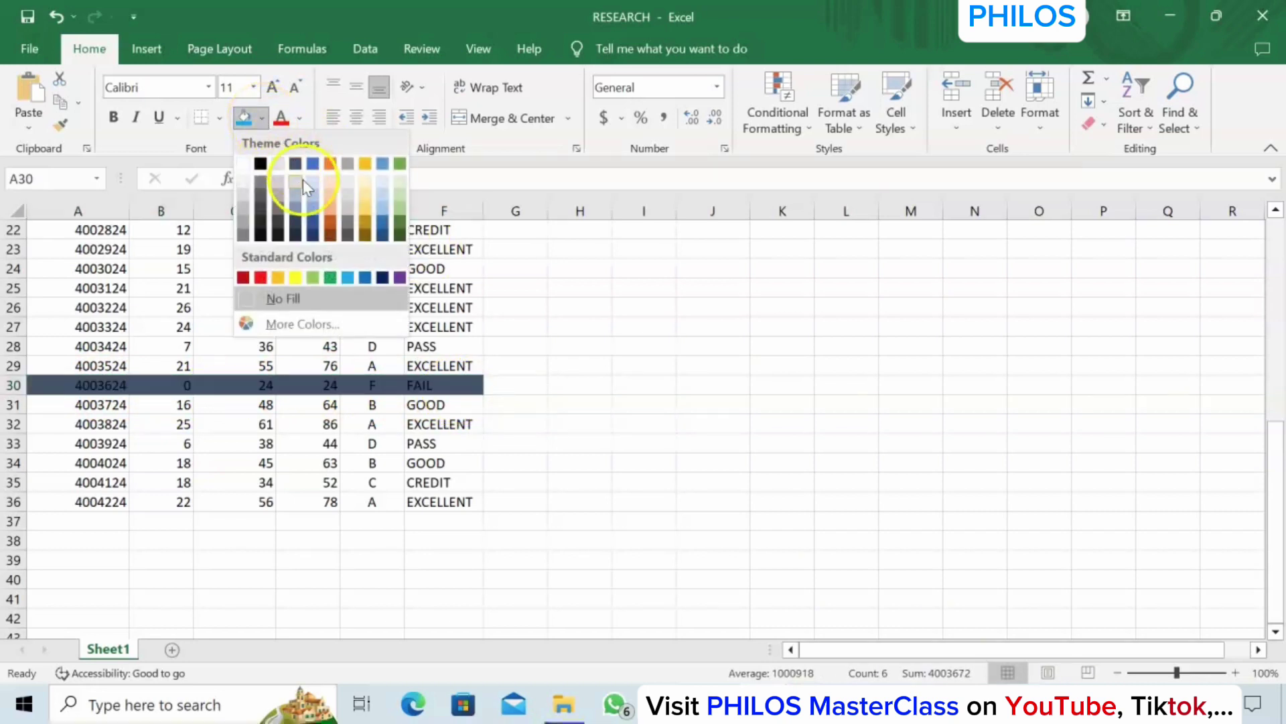
click(261, 278)
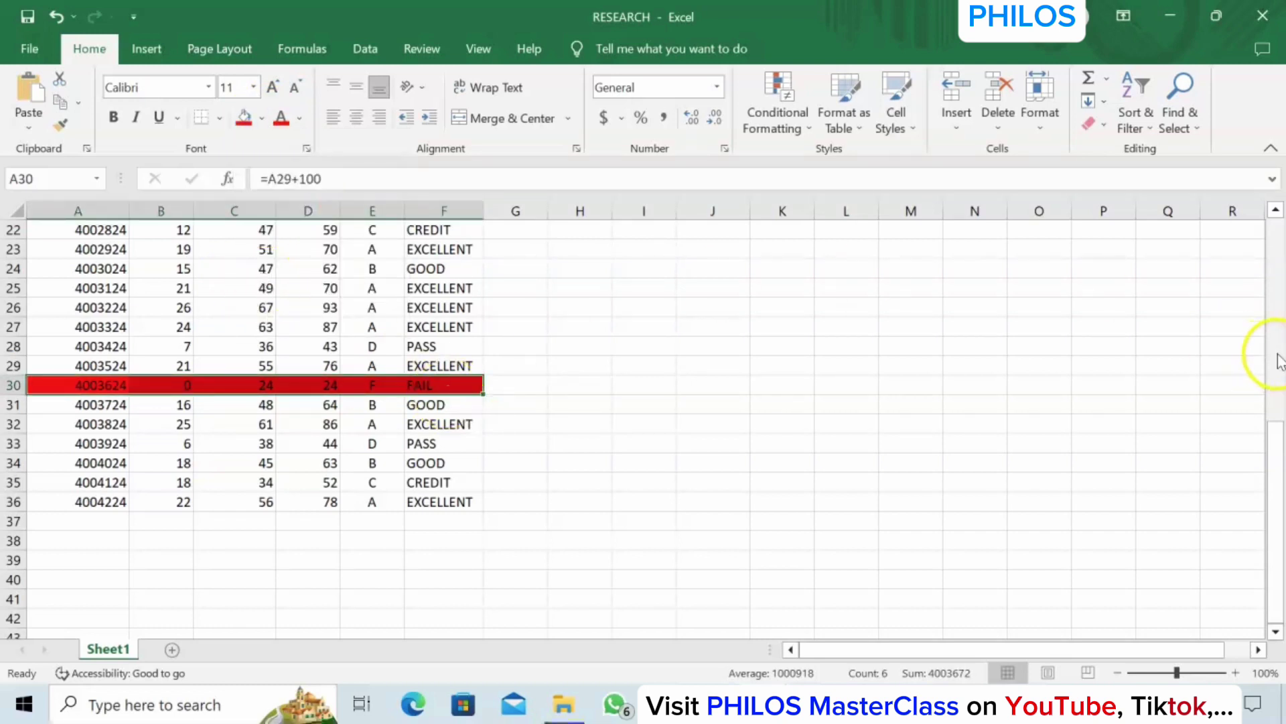
scroll(1280, 358, up, 4)
scroll(1281, 358, up, 3)
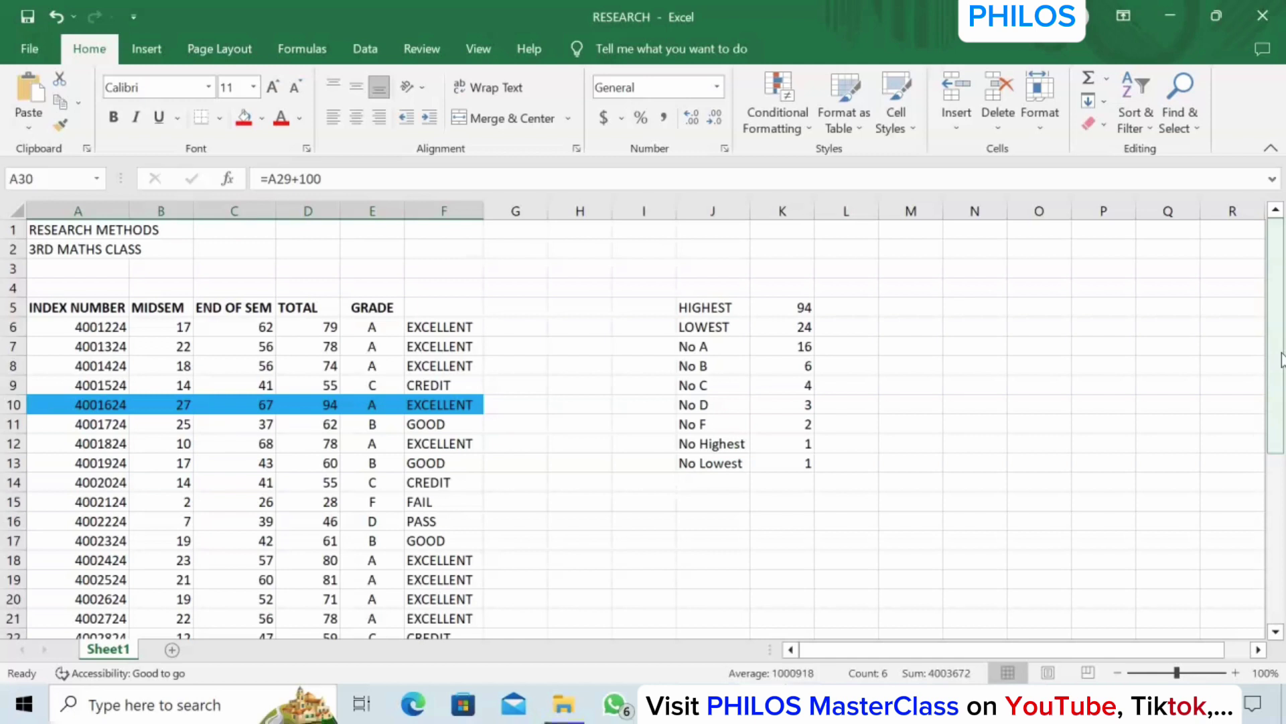
drag(1281, 359, 1281, 519)
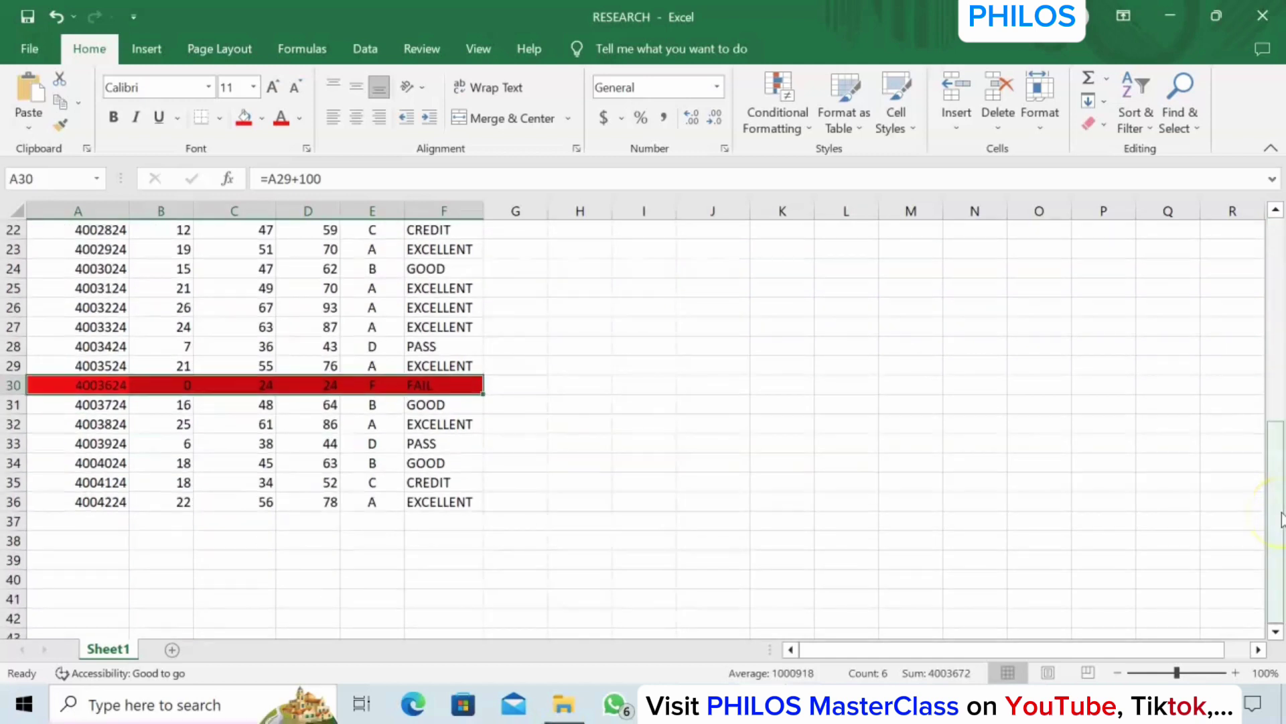
Fill the other failing record, cells A15 to F15, with the standard dark red colour
click(1280, 334)
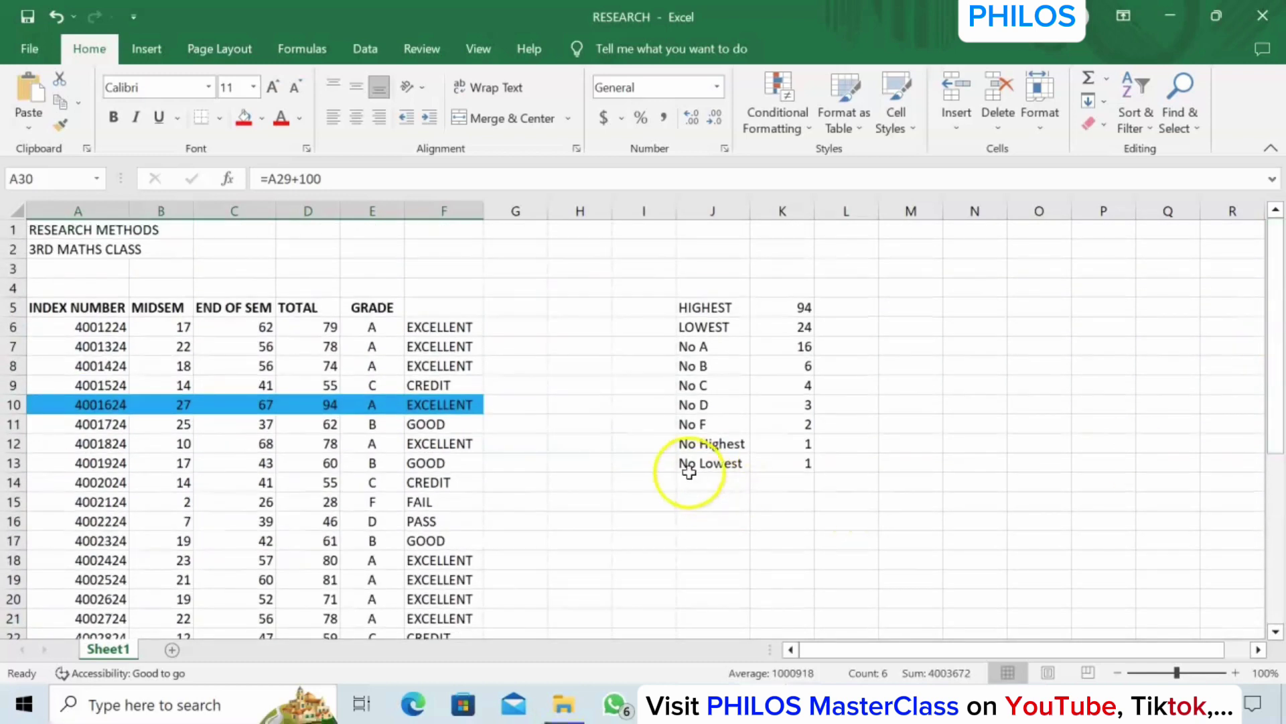
click(1281, 570)
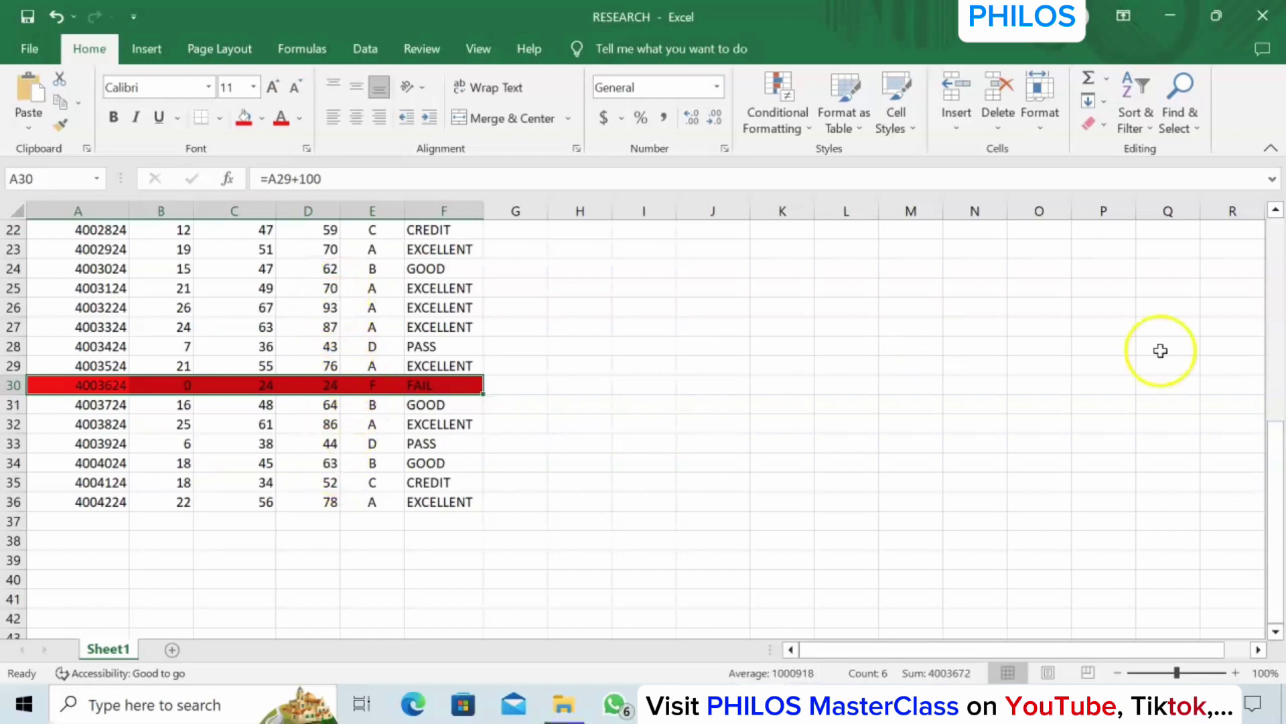
click(1276, 210)
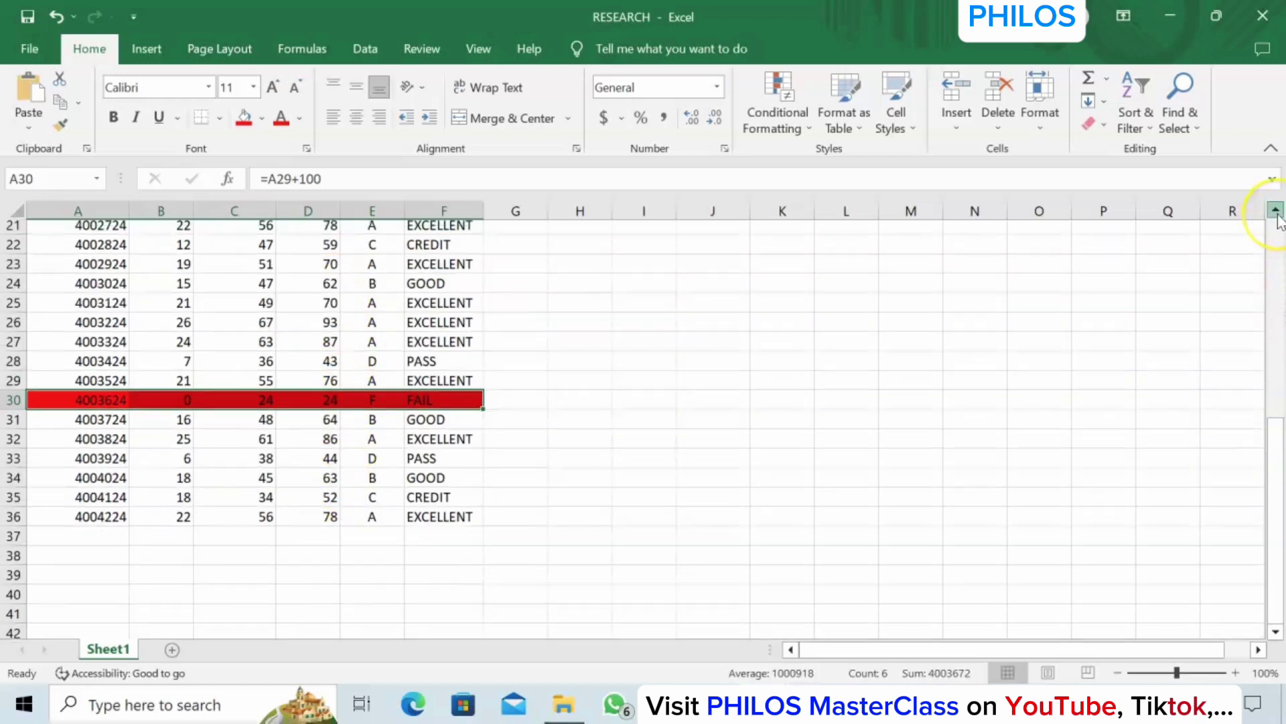
scroll(367, 468, up, 4)
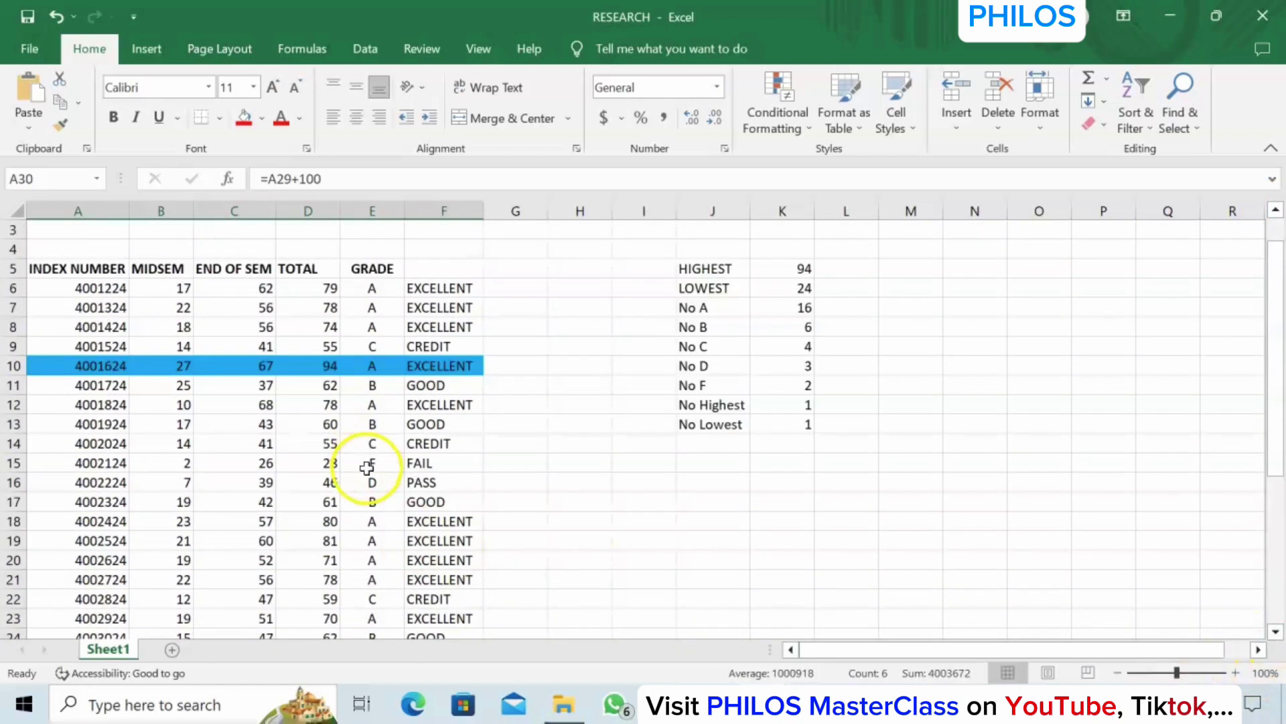
click(367, 467)
click(63, 464)
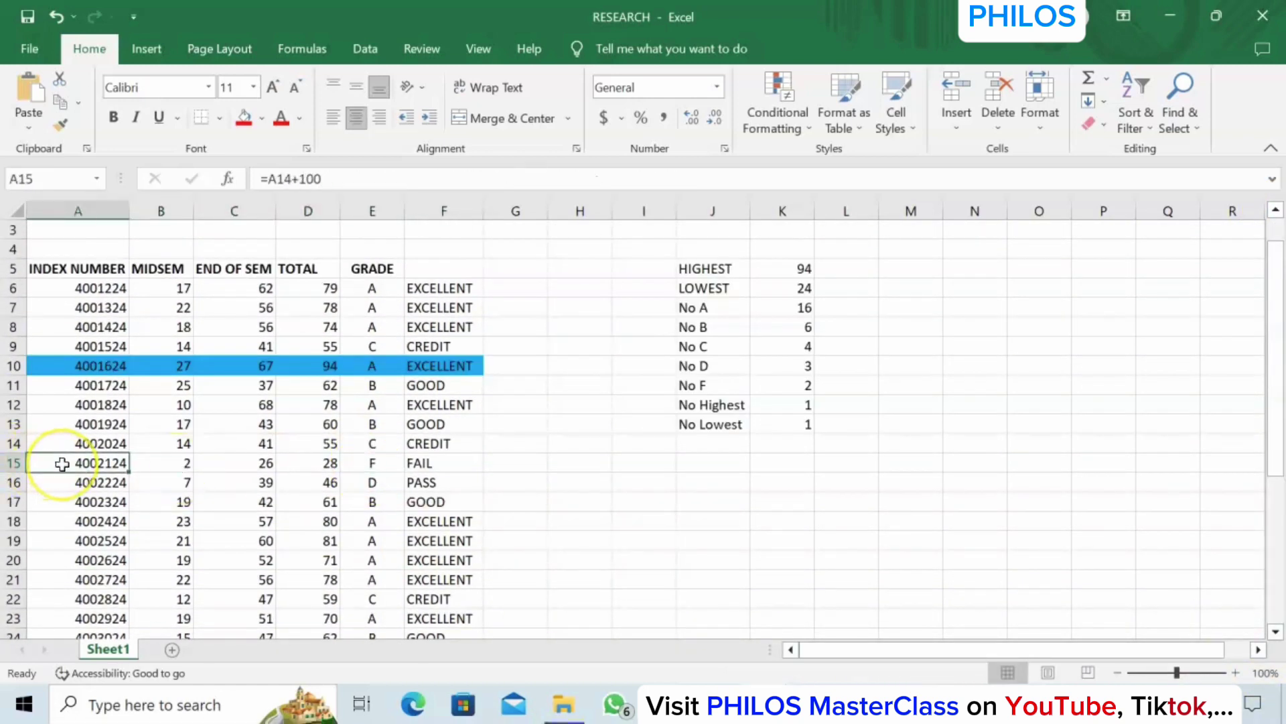
drag(63, 464, 439, 467)
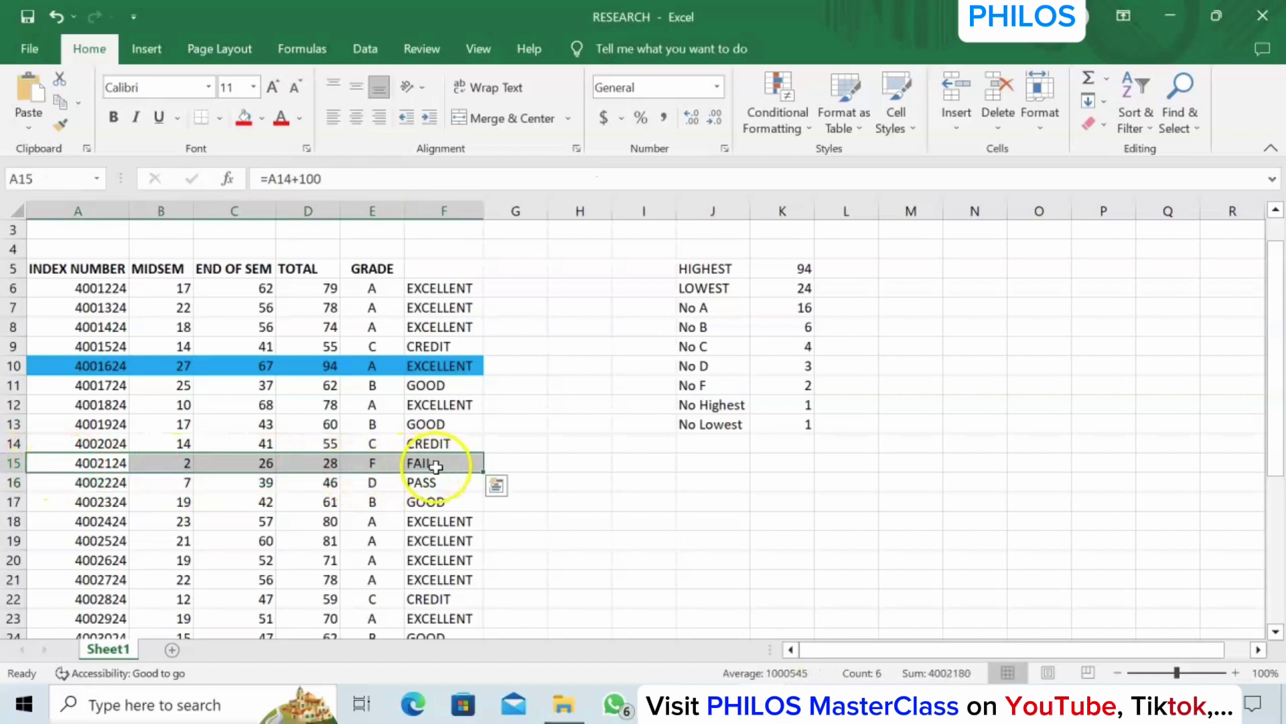
click(261, 124)
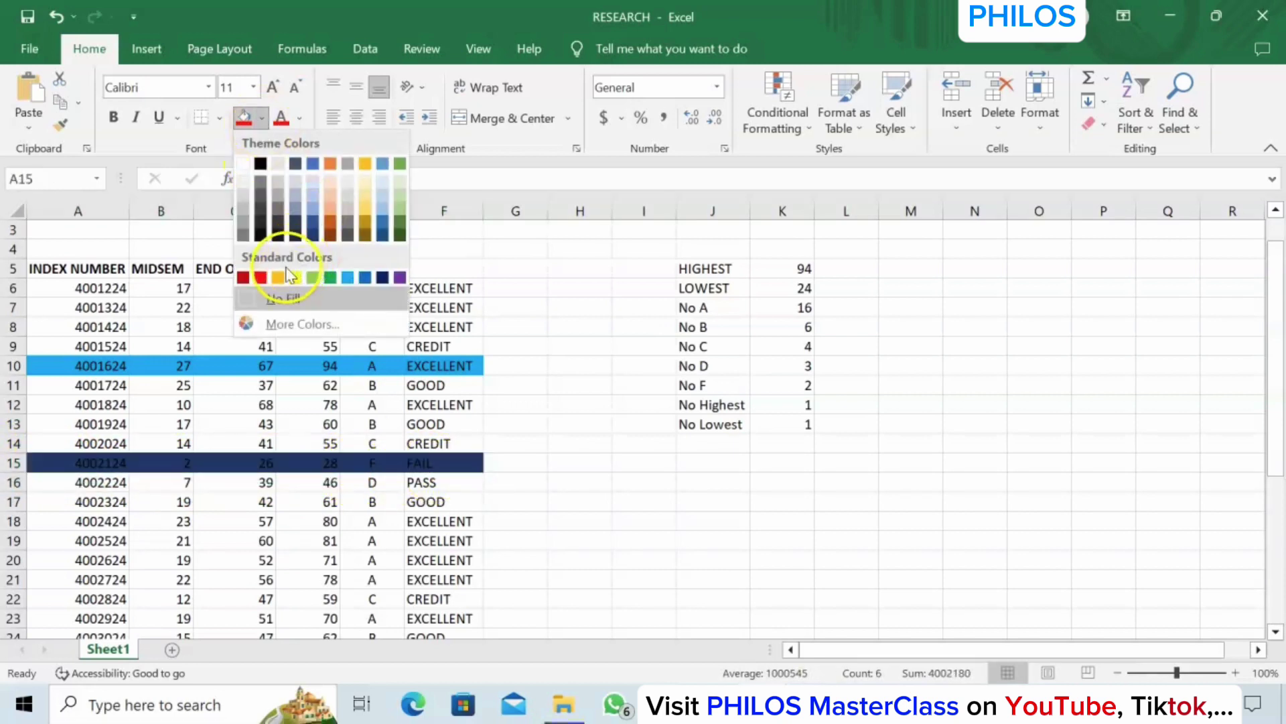
click(243, 277)
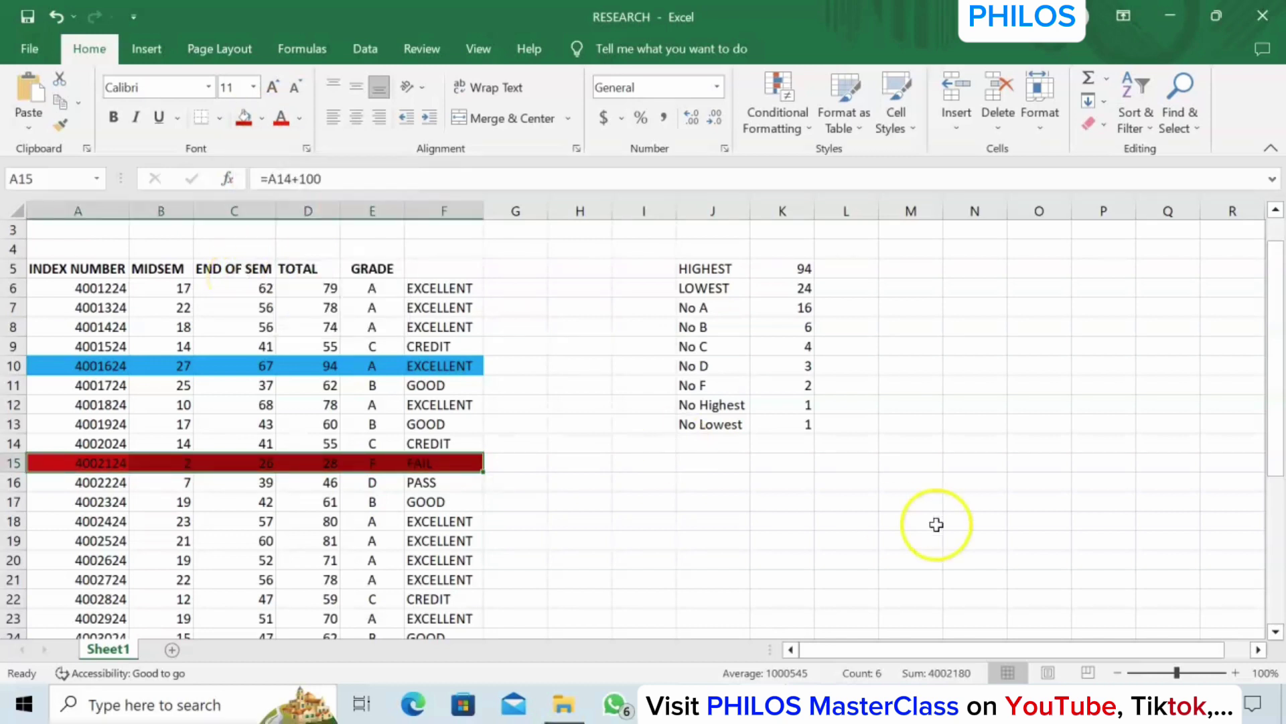
Review the highlighted records in rows 10, 15 and 30 against the score and grade summary
click(1275, 632)
click(1275, 631)
click(1275, 632)
click(1275, 632)
click(1275, 632)
click(1275, 632)
click(1275, 632)
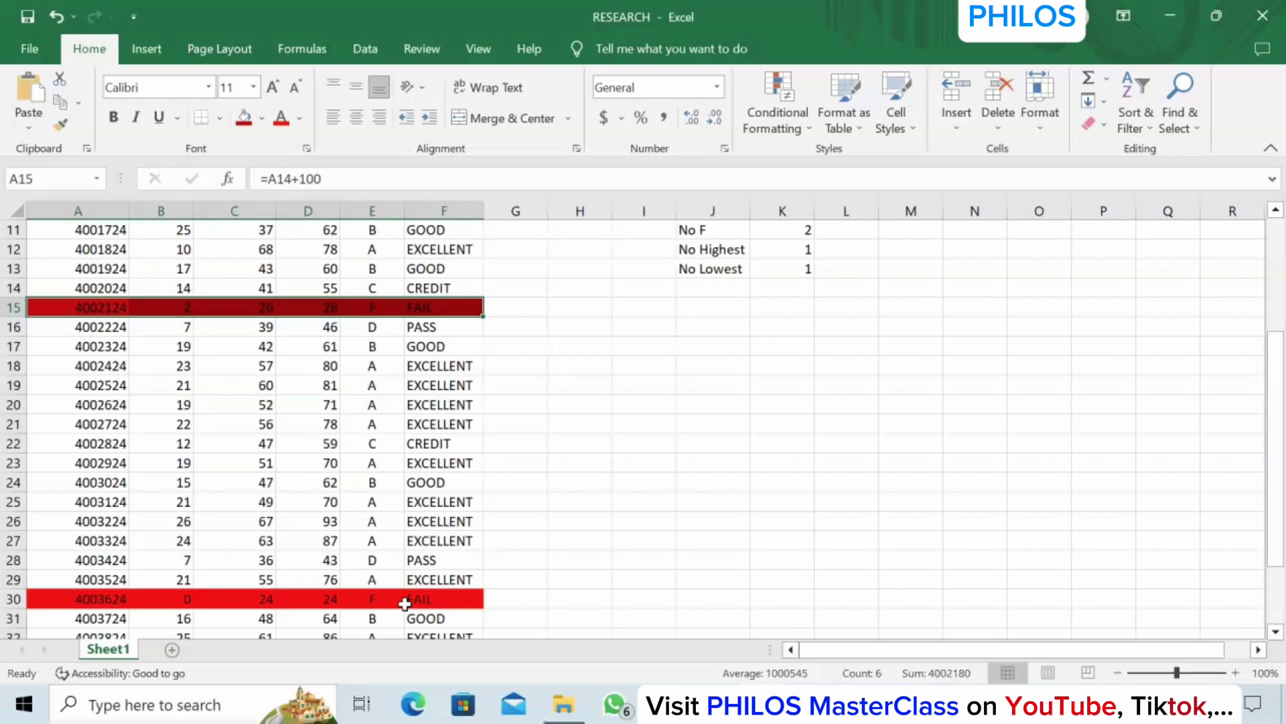
scroll(607, 590, up, 4)
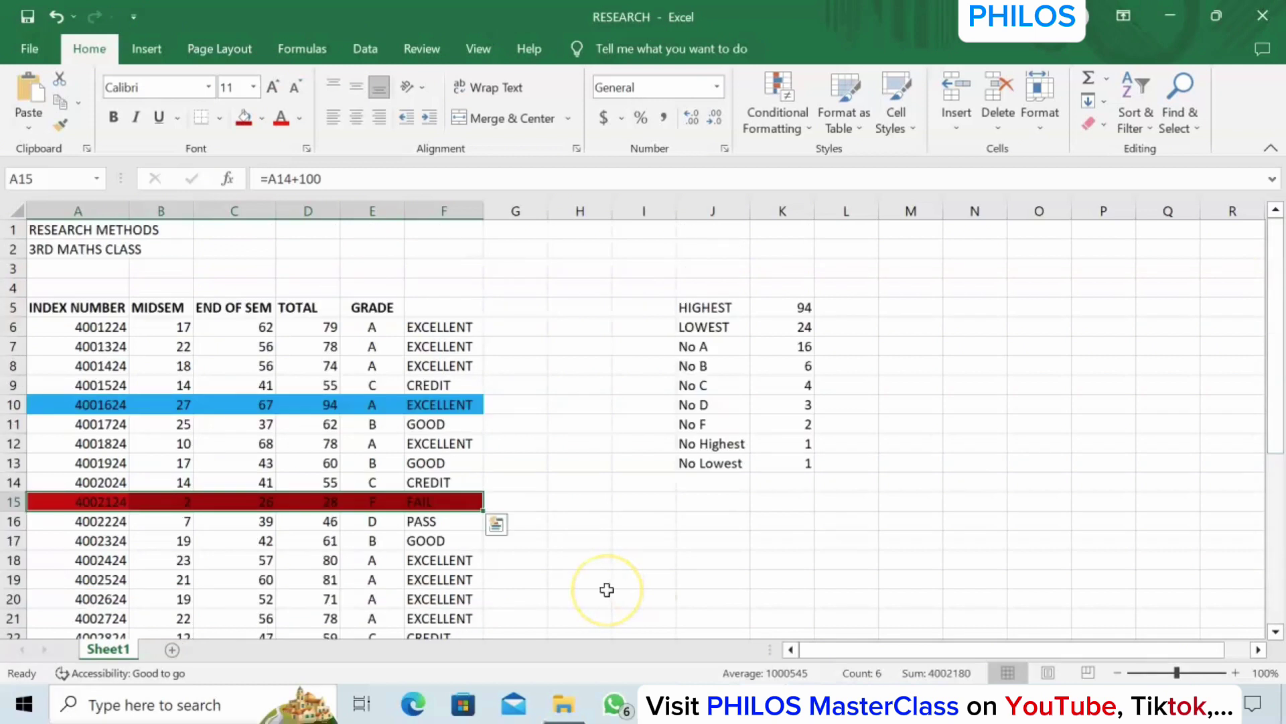